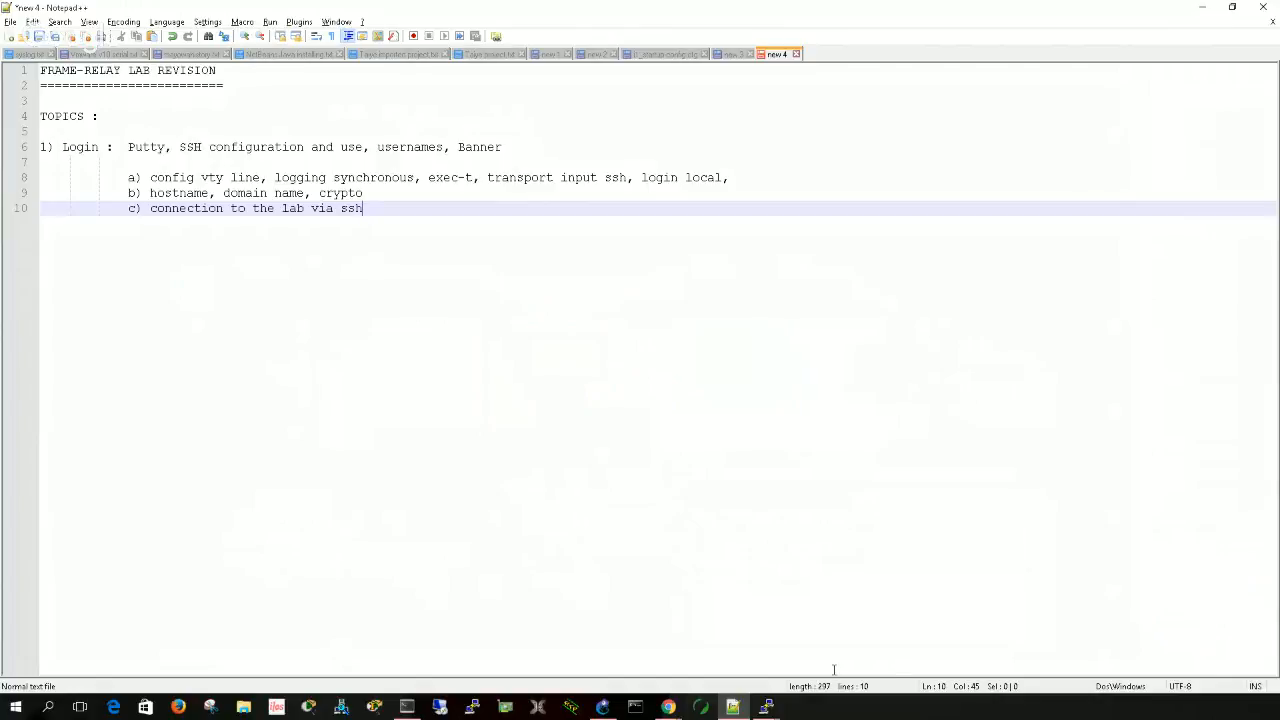
- Switch to the GNS3 topology and open a maximized console session to the Access_Server router
{"action": "left_click", "coordinate": [603, 707]}
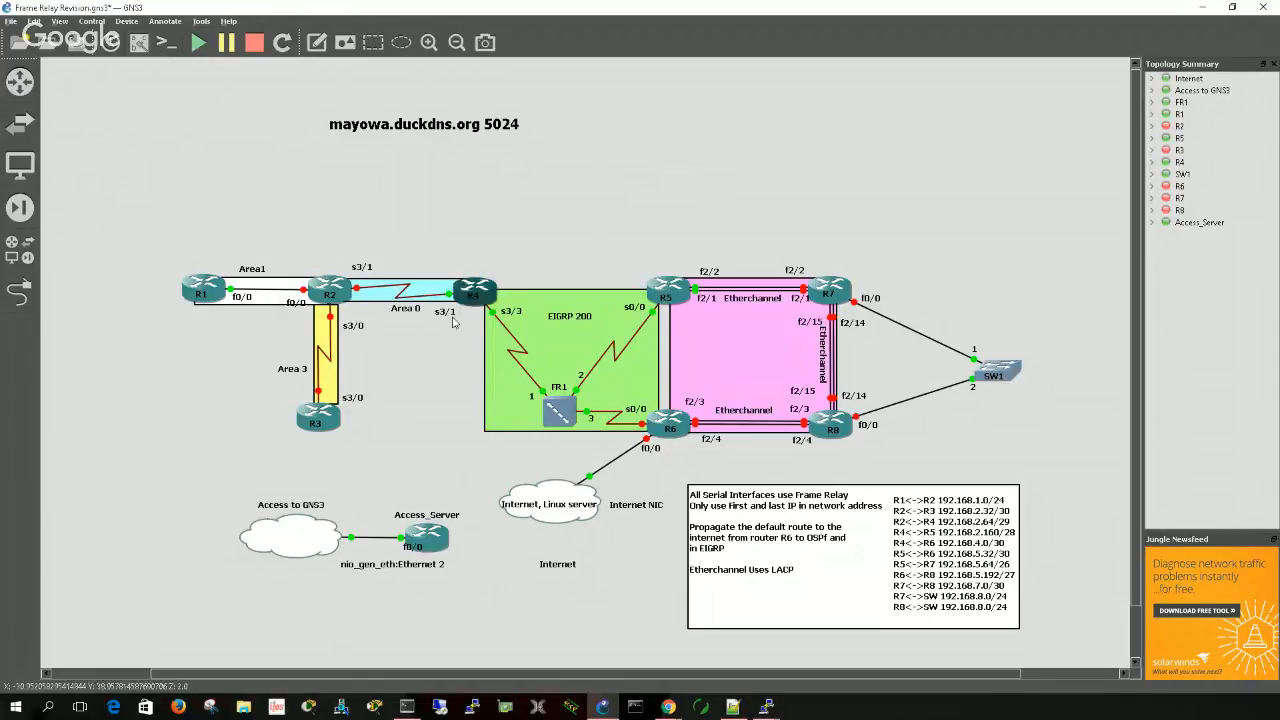
{"action": "left_click", "coordinate": [407, 706]}
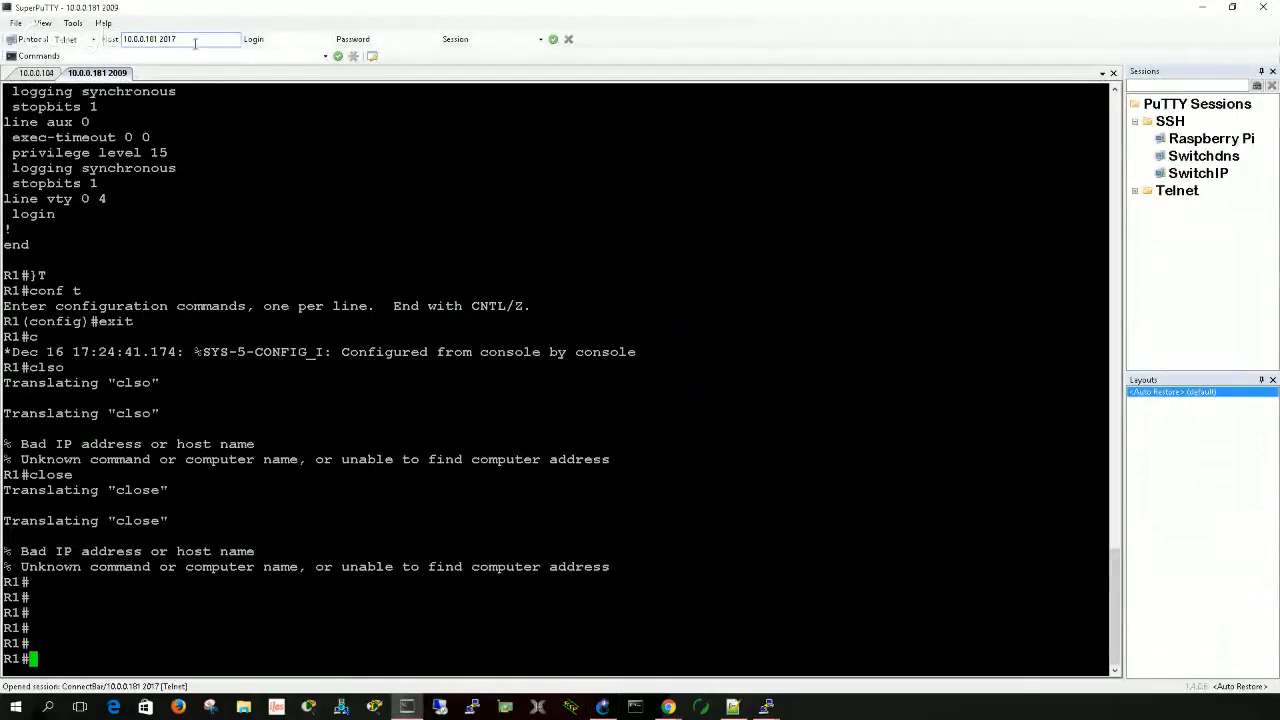
{"action": "left_click", "coordinate": [1206, 7]}
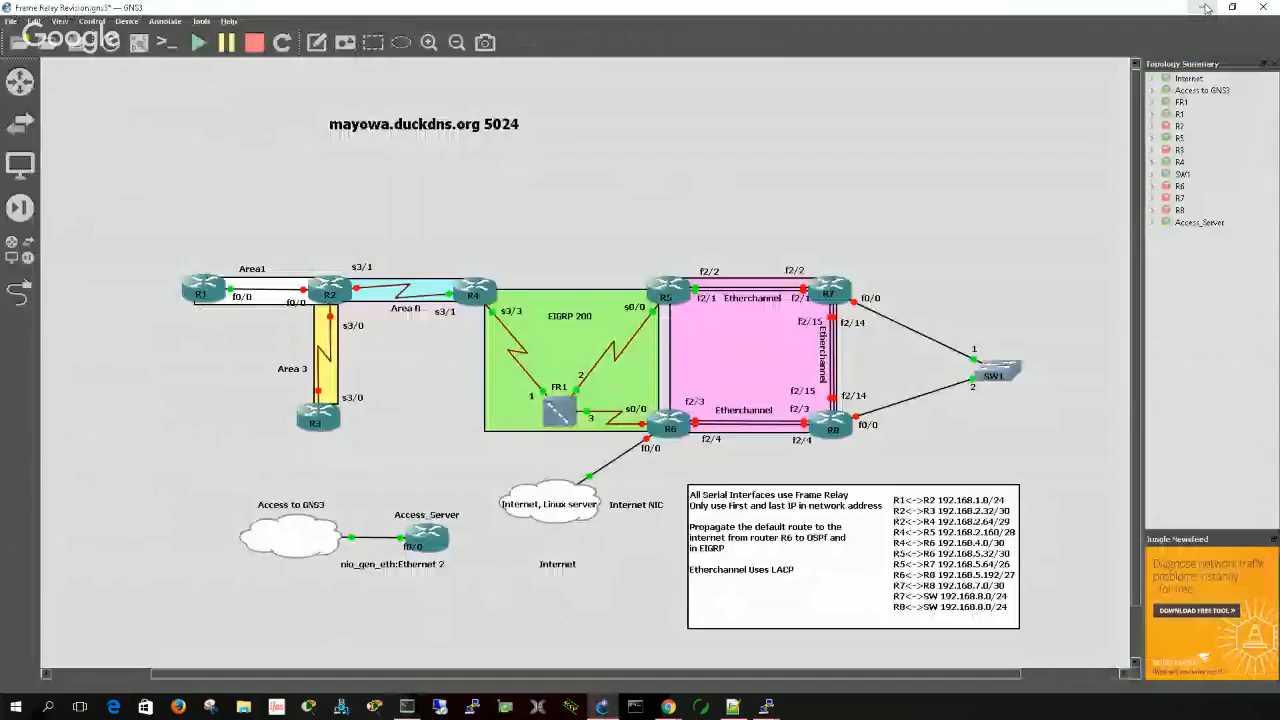
{"action": "right_click", "coordinate": [436, 542]}
{"action": "left_click", "coordinate": [468, 324]}
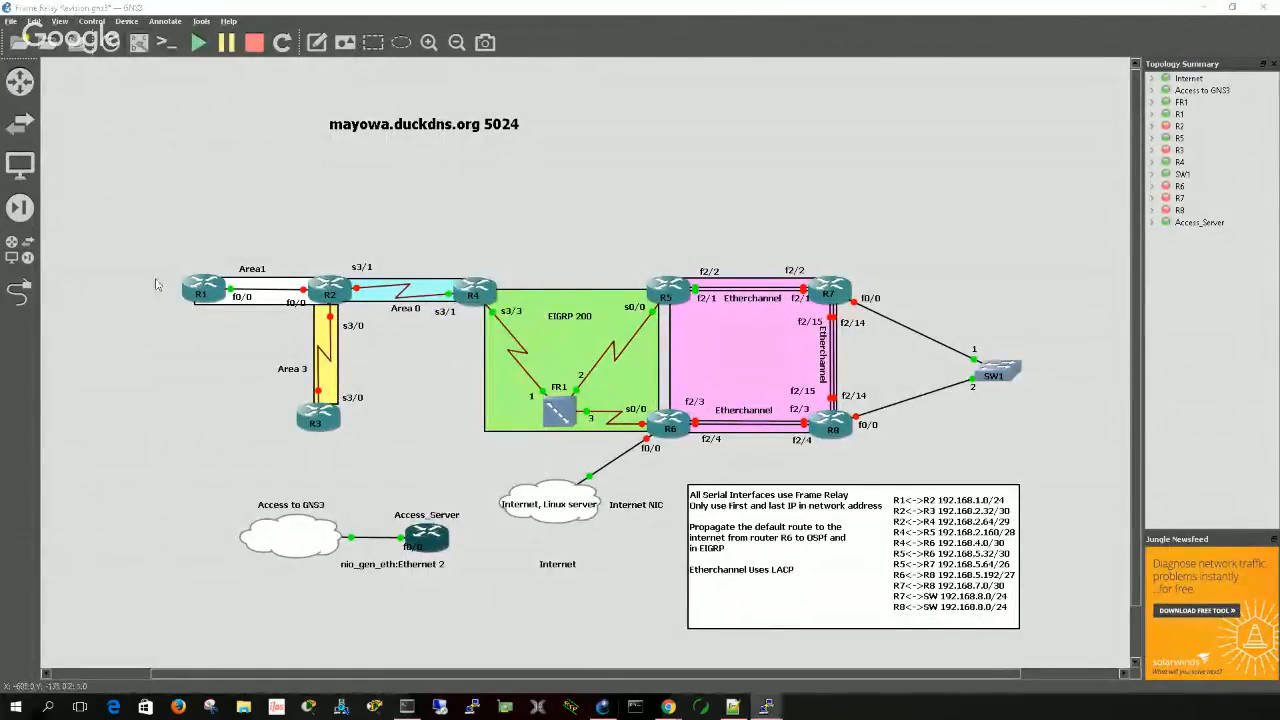
{"action": "left_click_drag", "start_coordinate": [781, 197], "coordinate": [821, 153]}
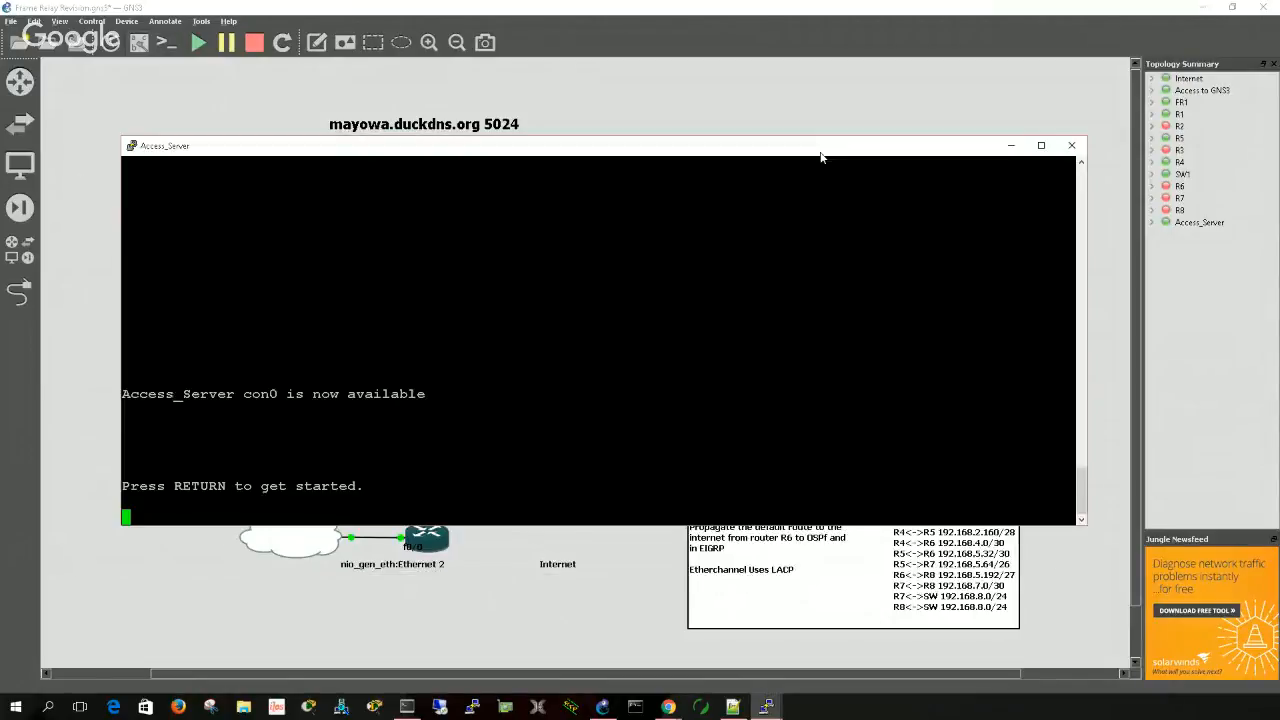
{"action": "double_click", "coordinate": [815, 150]}
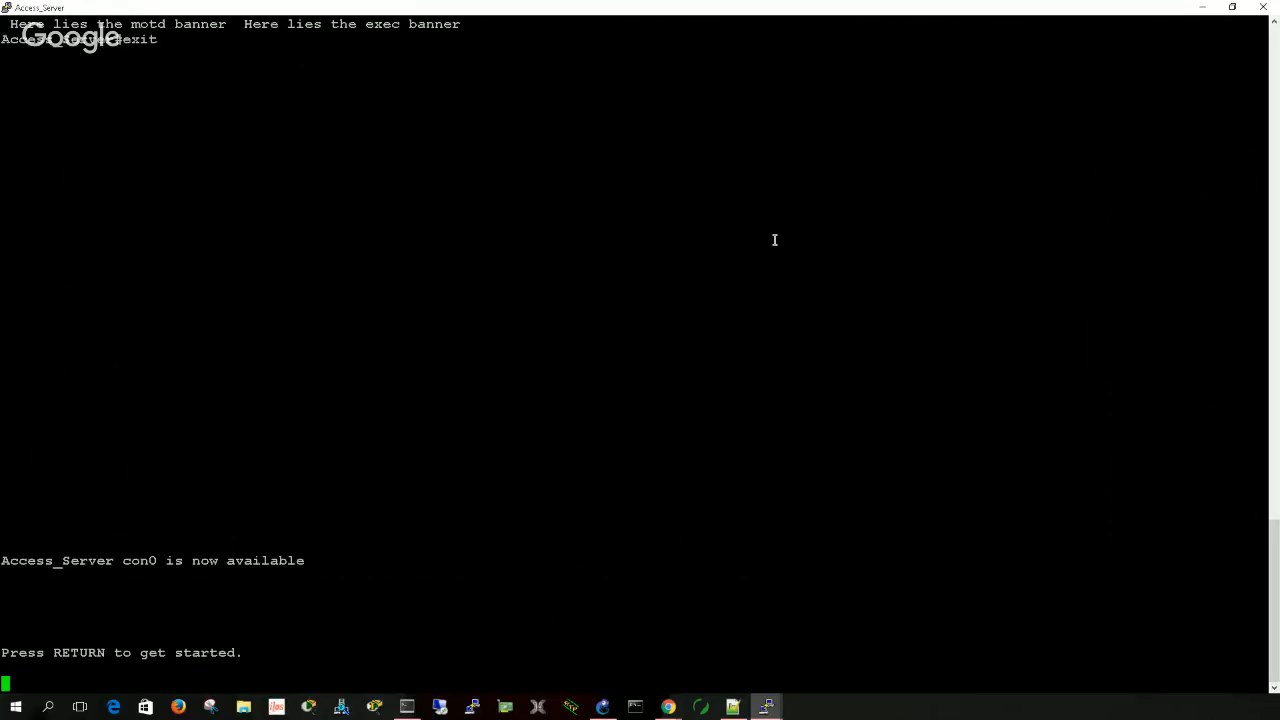
- Start the Access_Server console session and enter global configuration mode with conf t
{"action": "key", "text": "Return"}
{"action": "key", "text": "Return"}
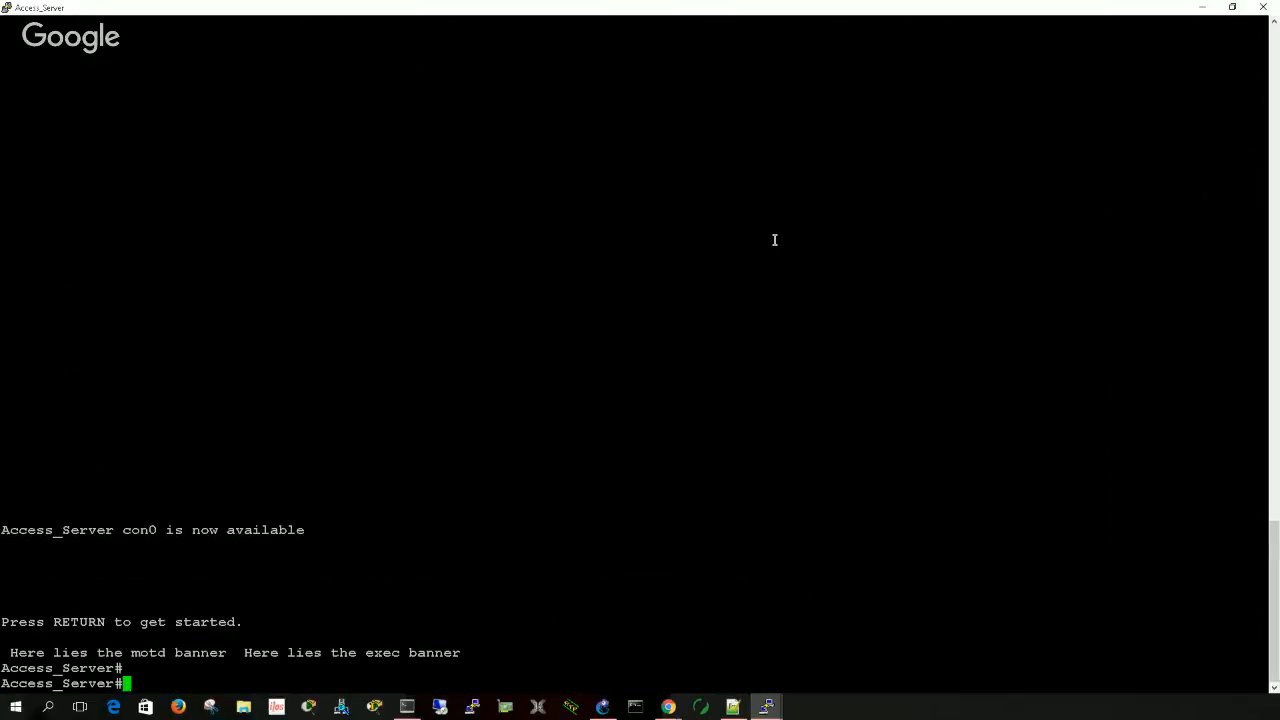
{"action": "key", "text": "Return"}
{"action": "type", "text": "conf t"}
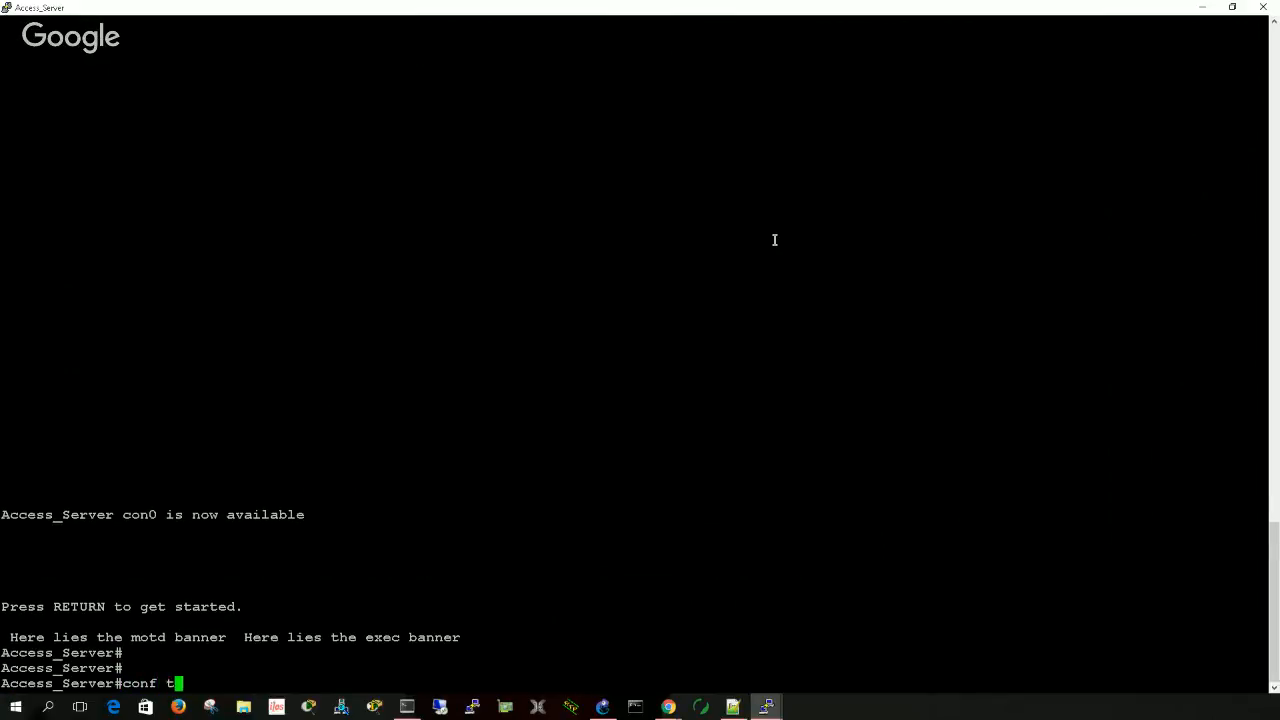
{"action": "key", "text": "Return"}
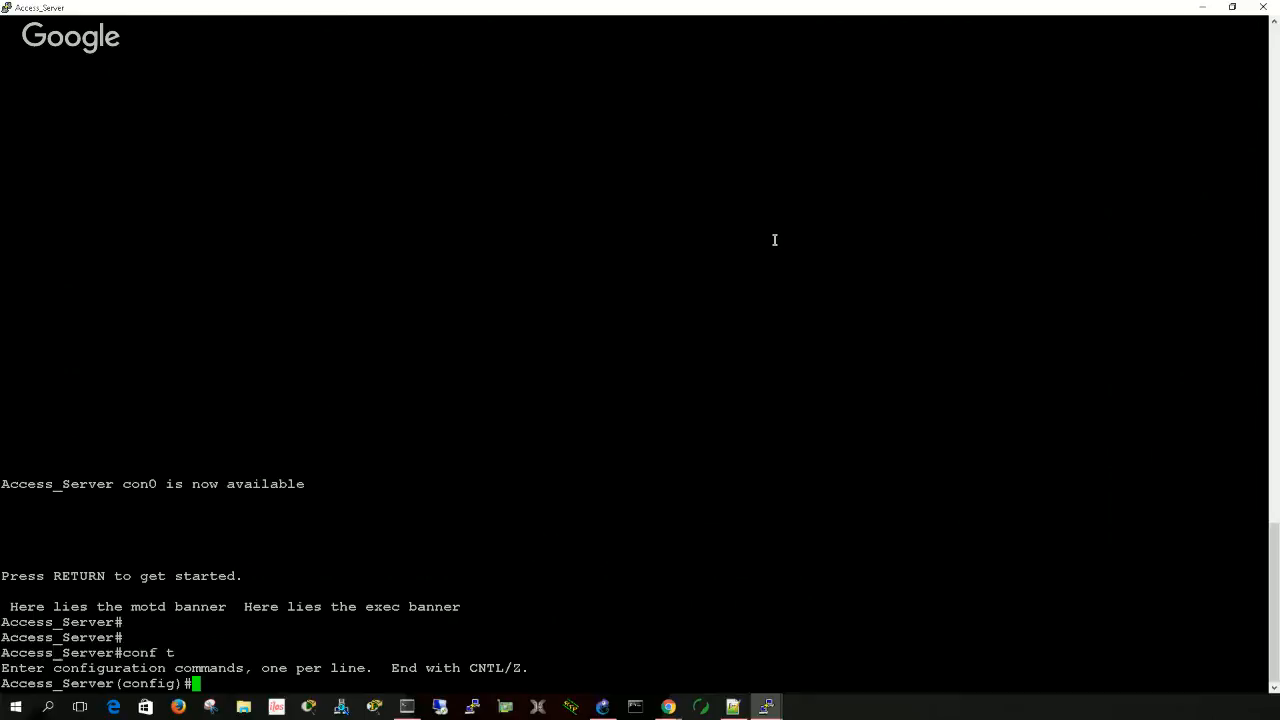
{"action": "key", "text": "Return"}
{"action": "key", "text": "Return"}
{"action": "key", "text": "Return"}
{"action": "key", "text": "Return"}
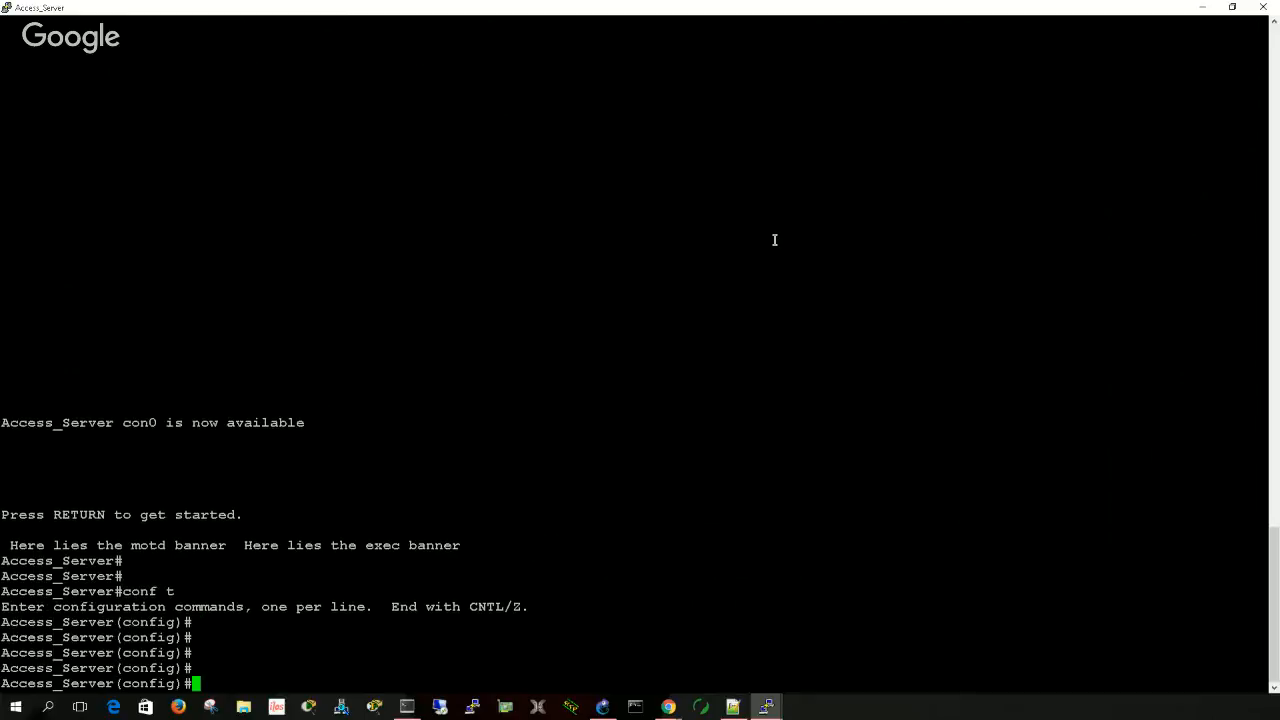
- List the banner command's options and examine the login, motd, exec, incoming, prompt-timeout and config-save types
{"action": "type", "text": "banner ?"}
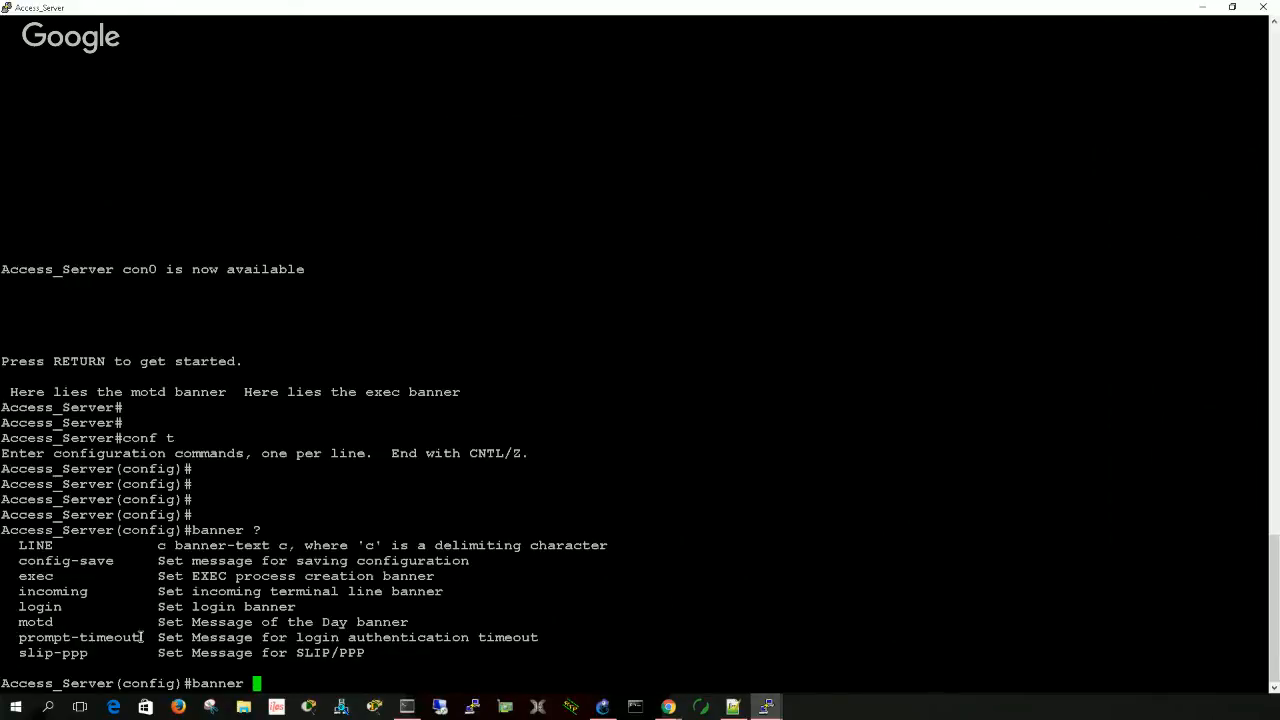
{"action": "left_click_drag", "start_coordinate": [140, 637], "coordinate": [24, 560]}
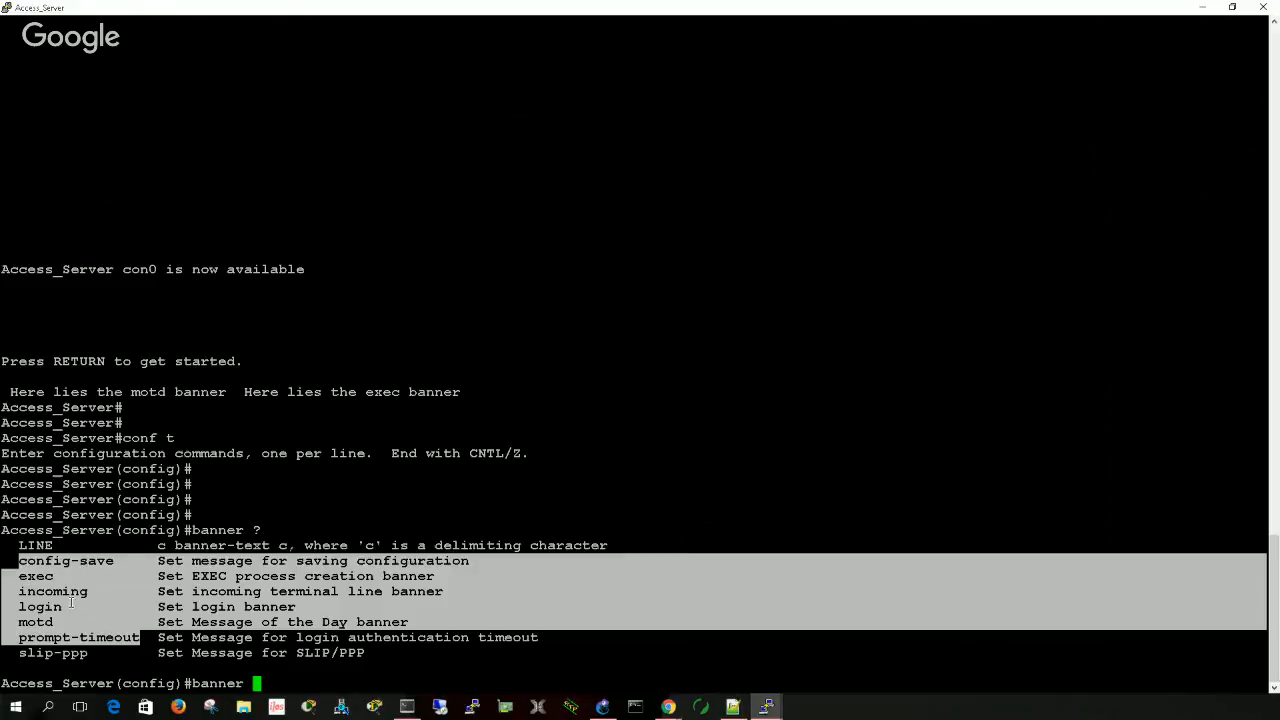
{"action": "left_click_drag", "start_coordinate": [58, 622], "coordinate": [25, 608]}
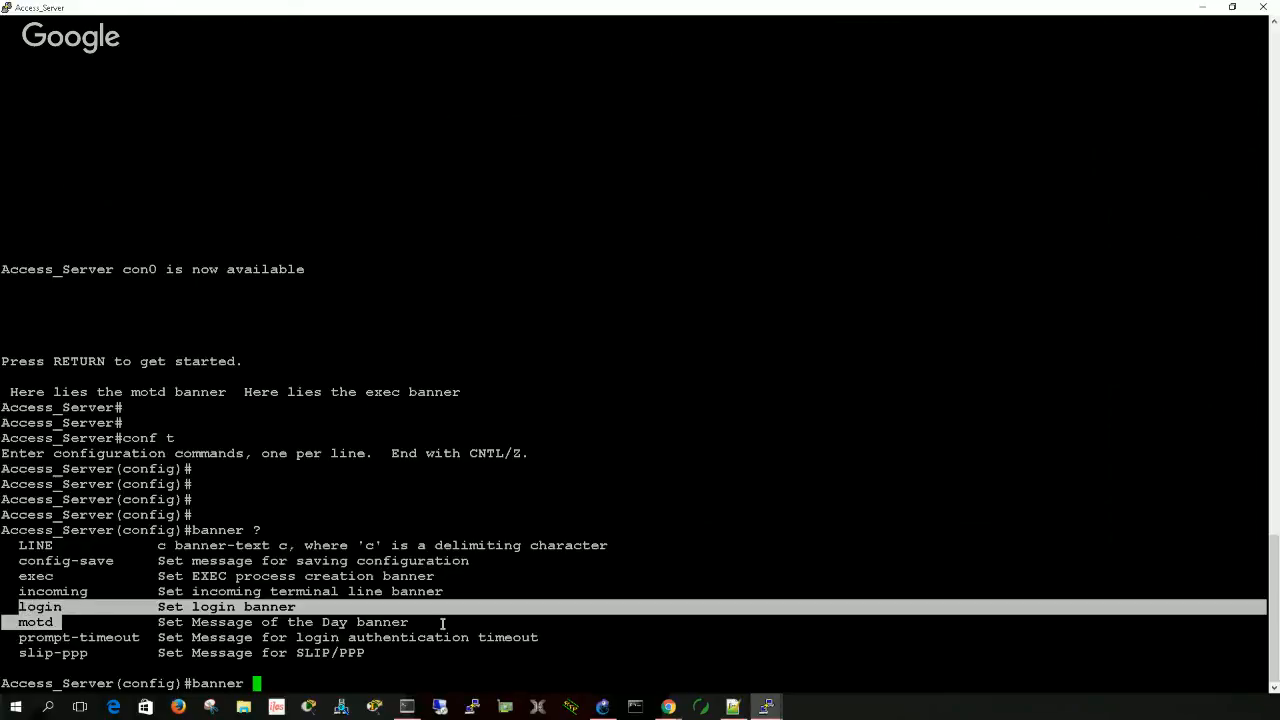
{"action": "left_click_drag", "start_coordinate": [434, 631], "coordinate": [19, 607]}
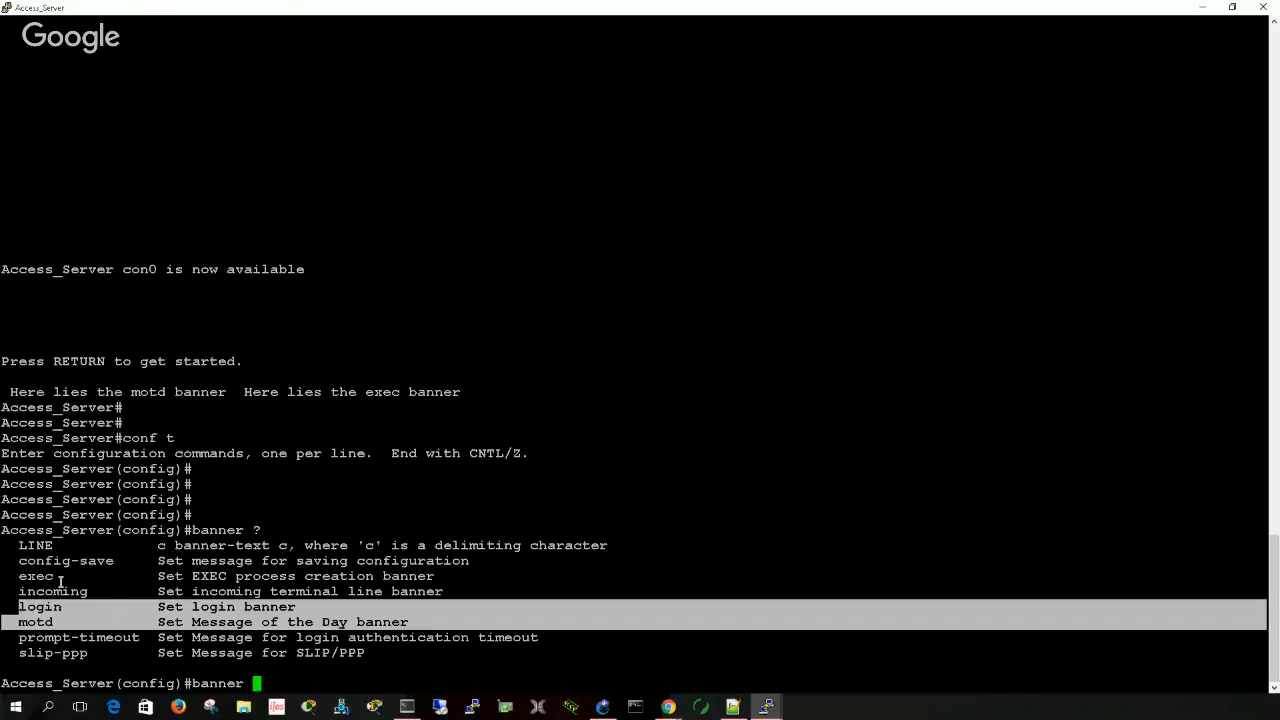
{"action": "left_click", "coordinate": [93, 595]}
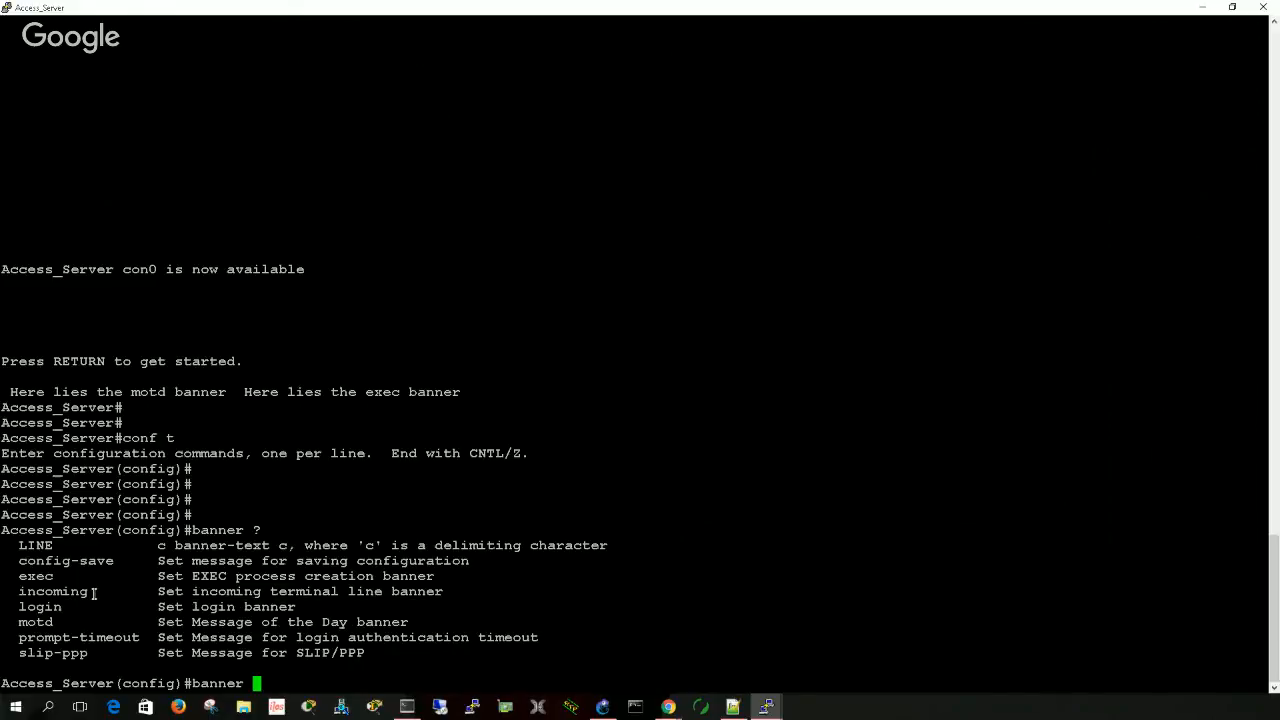
{"action": "left_click_drag", "start_coordinate": [93, 594], "coordinate": [15, 577]}
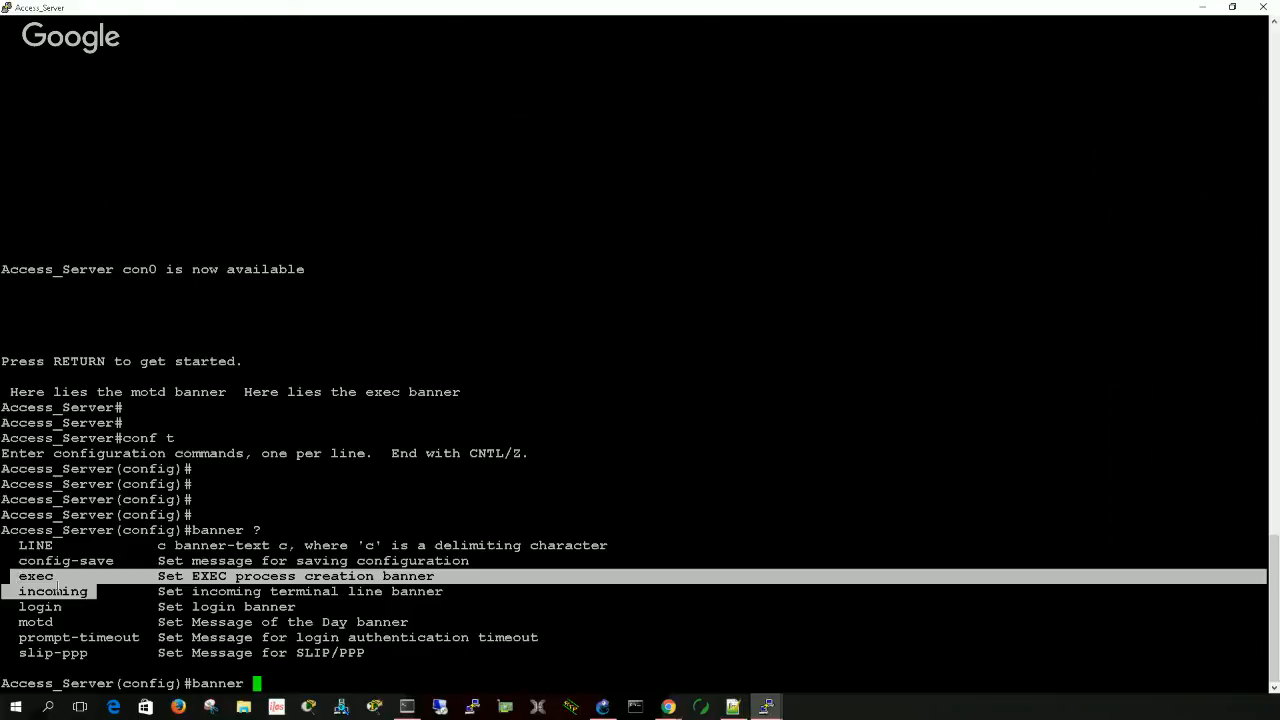
{"action": "left_click", "coordinate": [127, 622]}
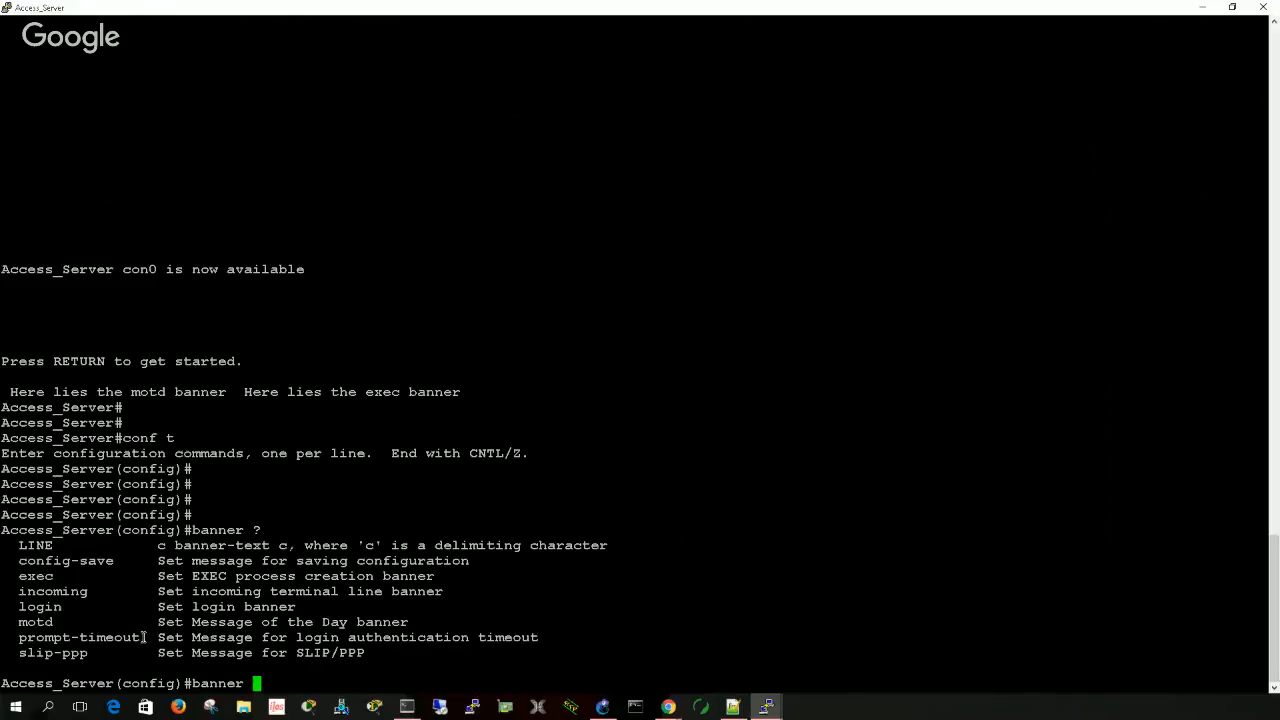
{"action": "left_click_drag", "start_coordinate": [145, 637], "coordinate": [21, 630]}
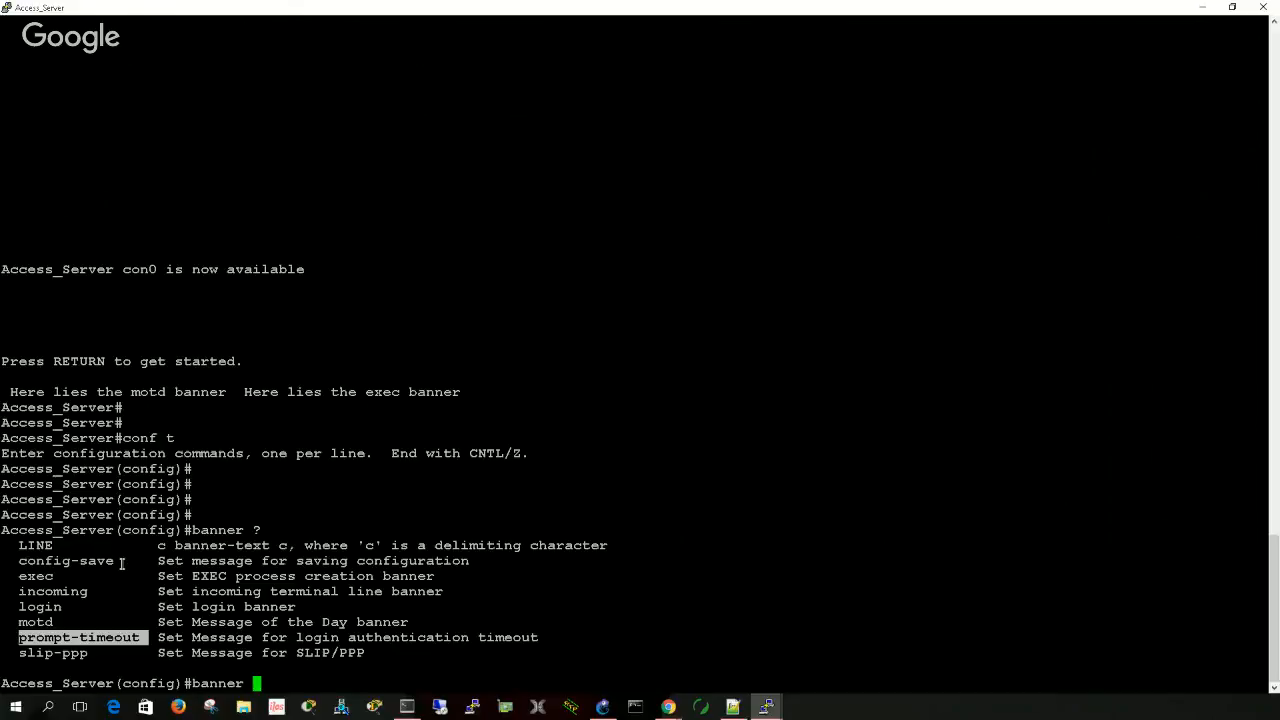
{"action": "left_click_drag", "start_coordinate": [122, 564], "coordinate": [20, 565]}
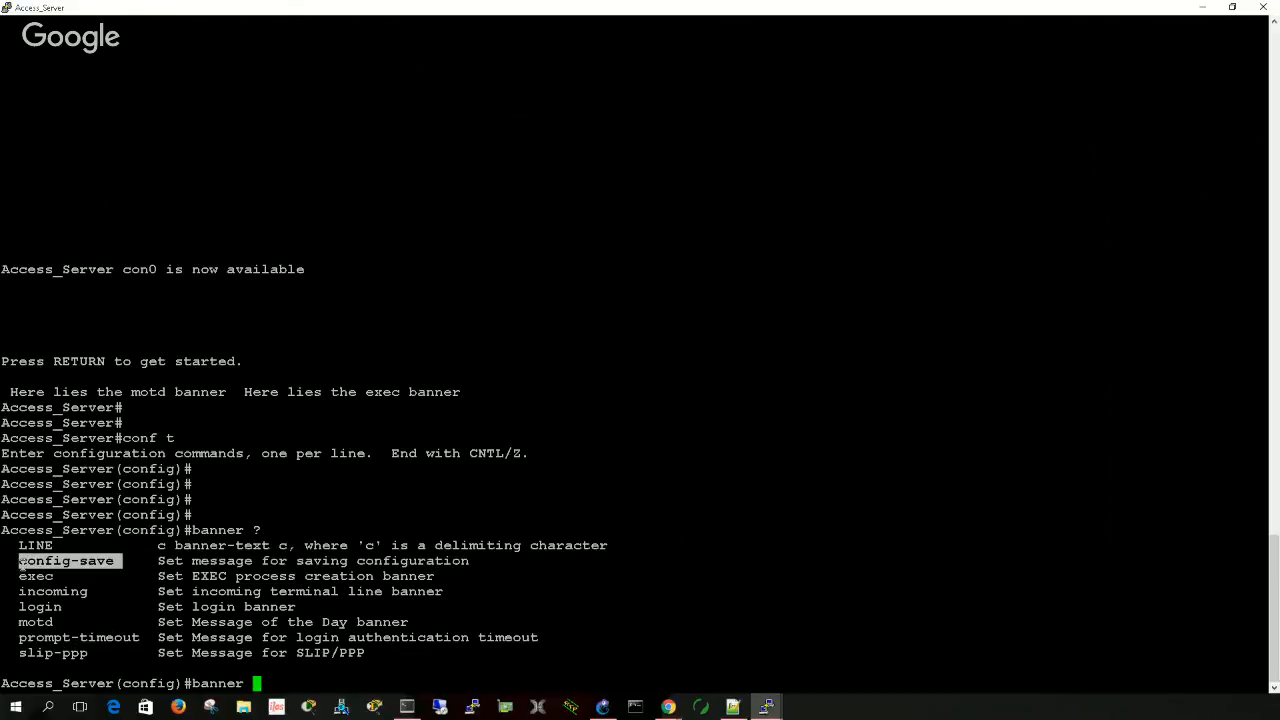
{"action": "left_click", "coordinate": [298, 628]}
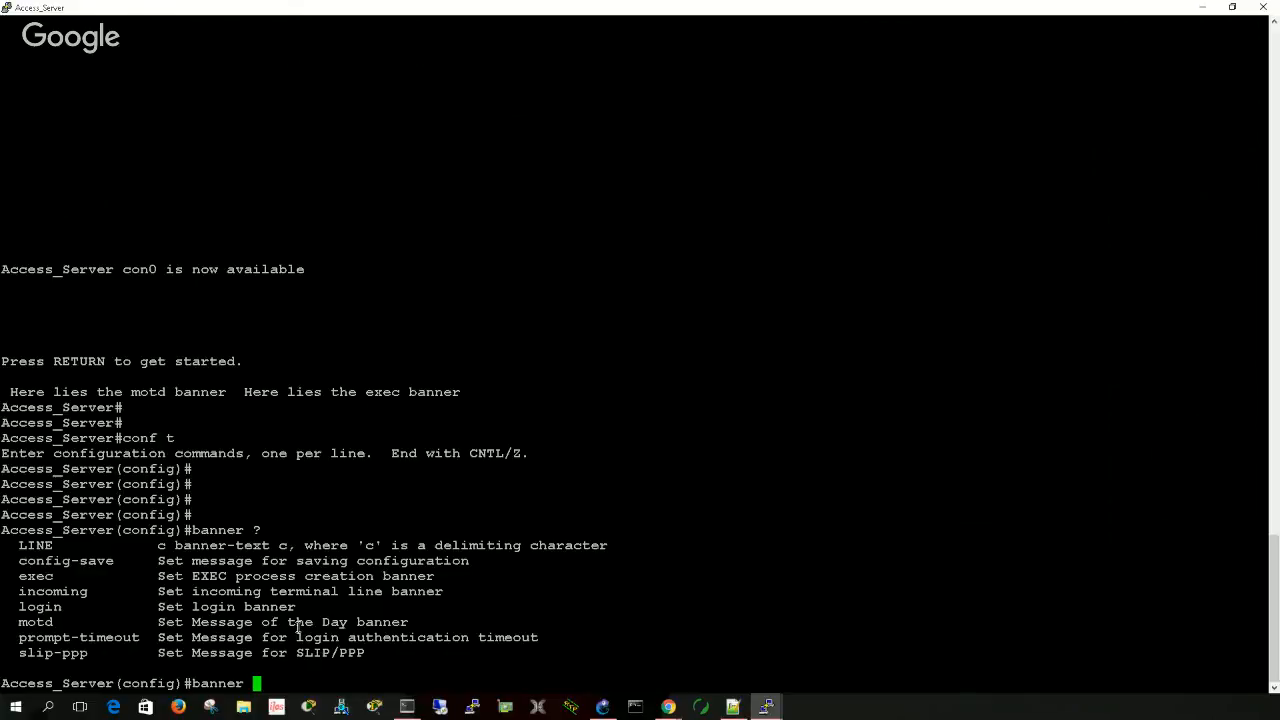
- Check the banner motd syntax and set the motd banner to "here lies the message of the Day banner", delimited by $
{"action": "type", "text": "motd ?"}
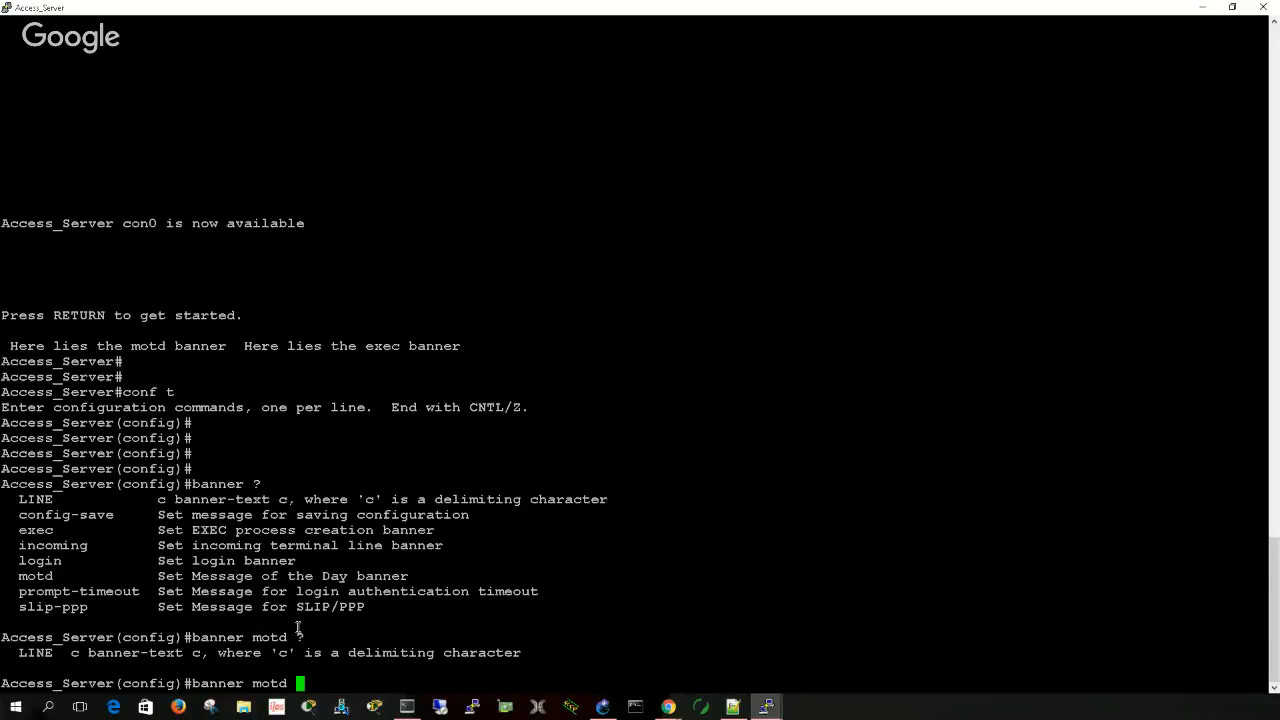
{"action": "type", "text": "$ here lies the messa"}
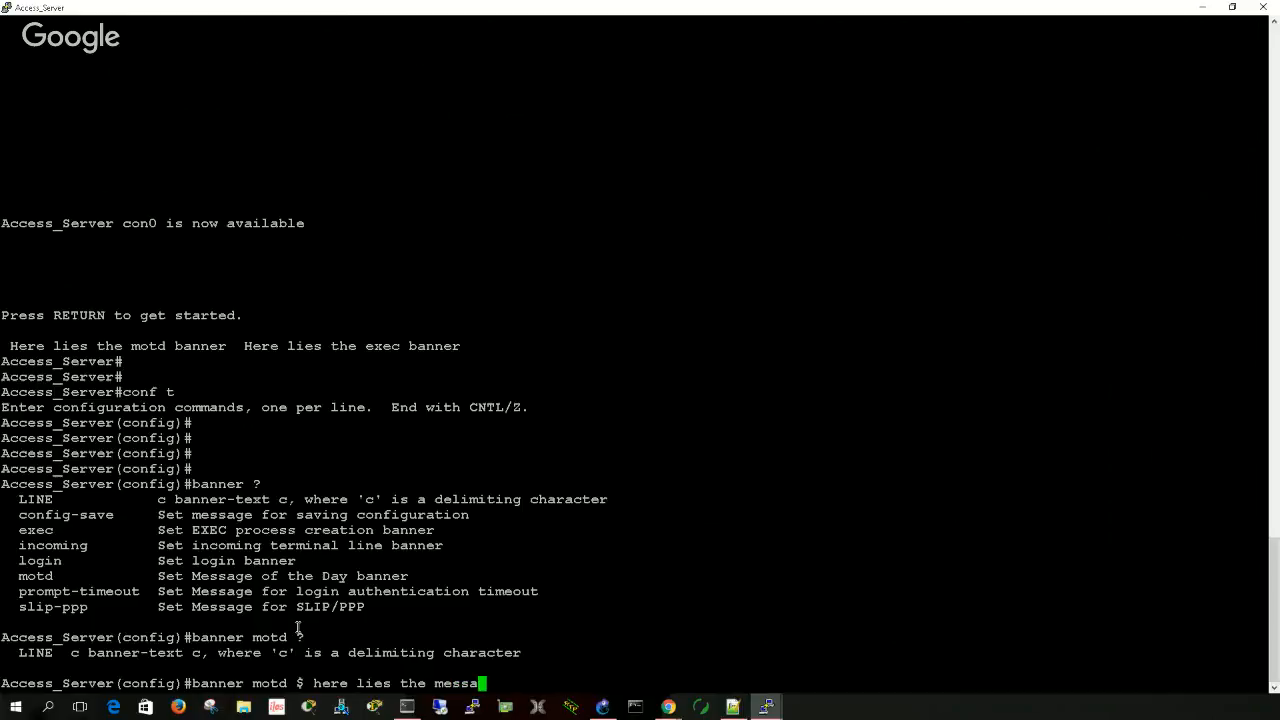
{"action": "type", "text": "ge of the Day banner "}
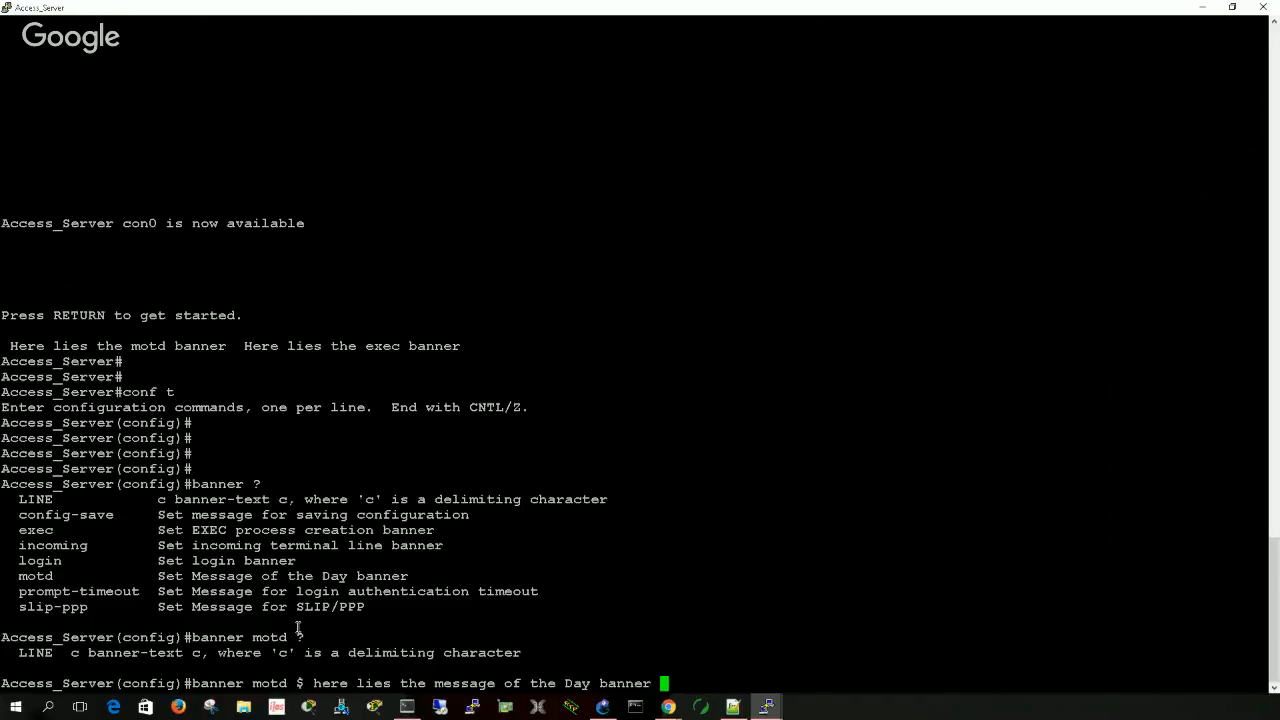
{"action": "type", "text": "$"}
{"action": "key", "text": "Return"}
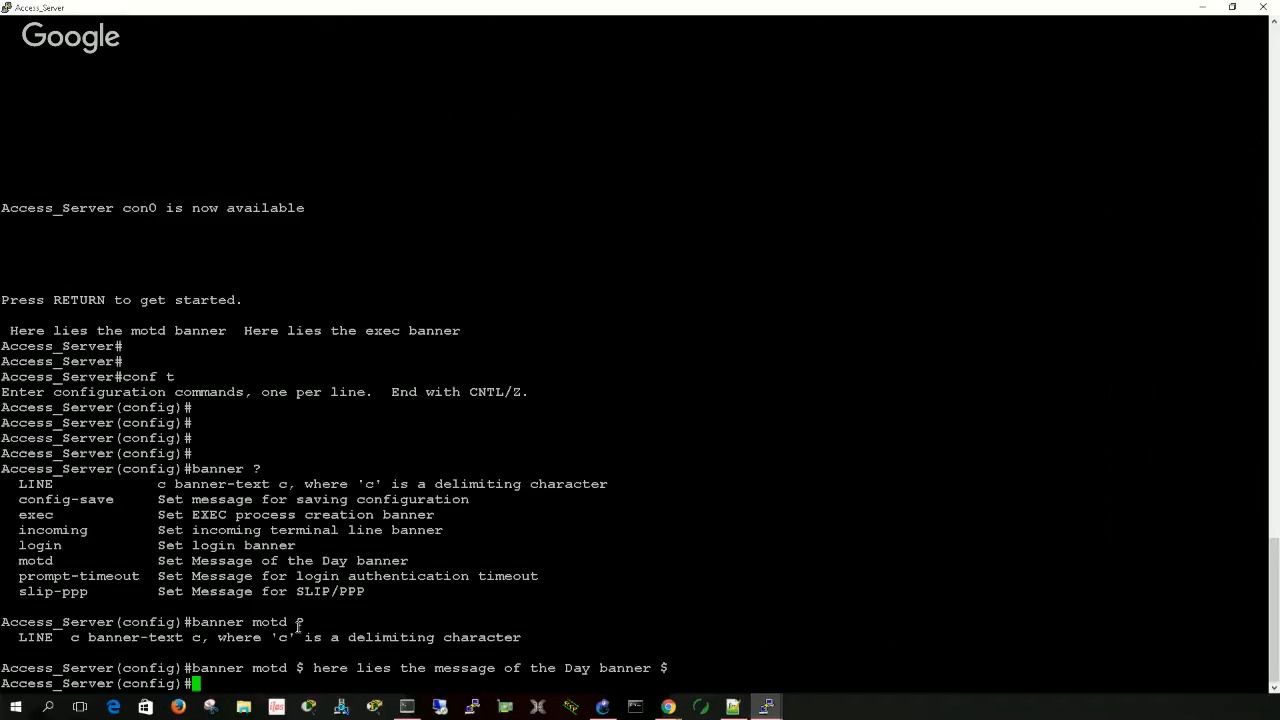
- Set the incoming banner to "Here is the incoming banner", using $ as the delimiter
{"action": "type", "text": "banner incoming"}
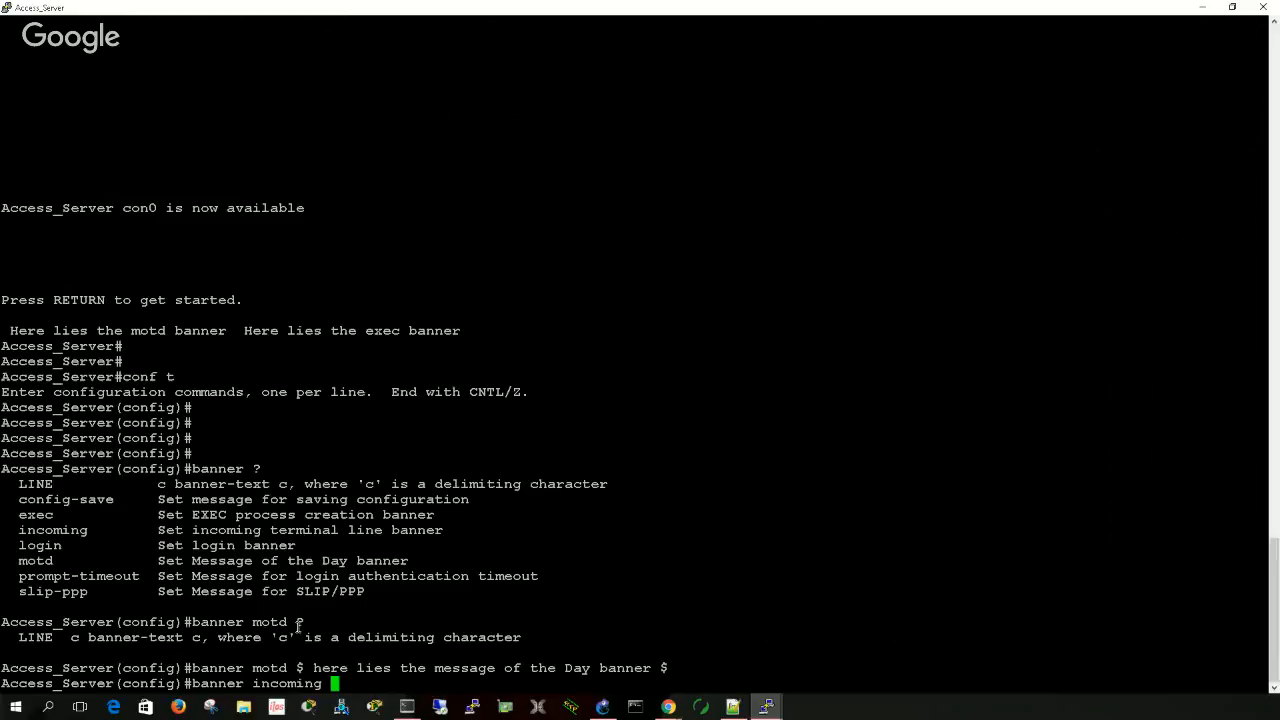
{"action": "type", "text": "$ Here"}
{"action": "type", "text": " is the"}
{"action": "type", "text": " incoming"}
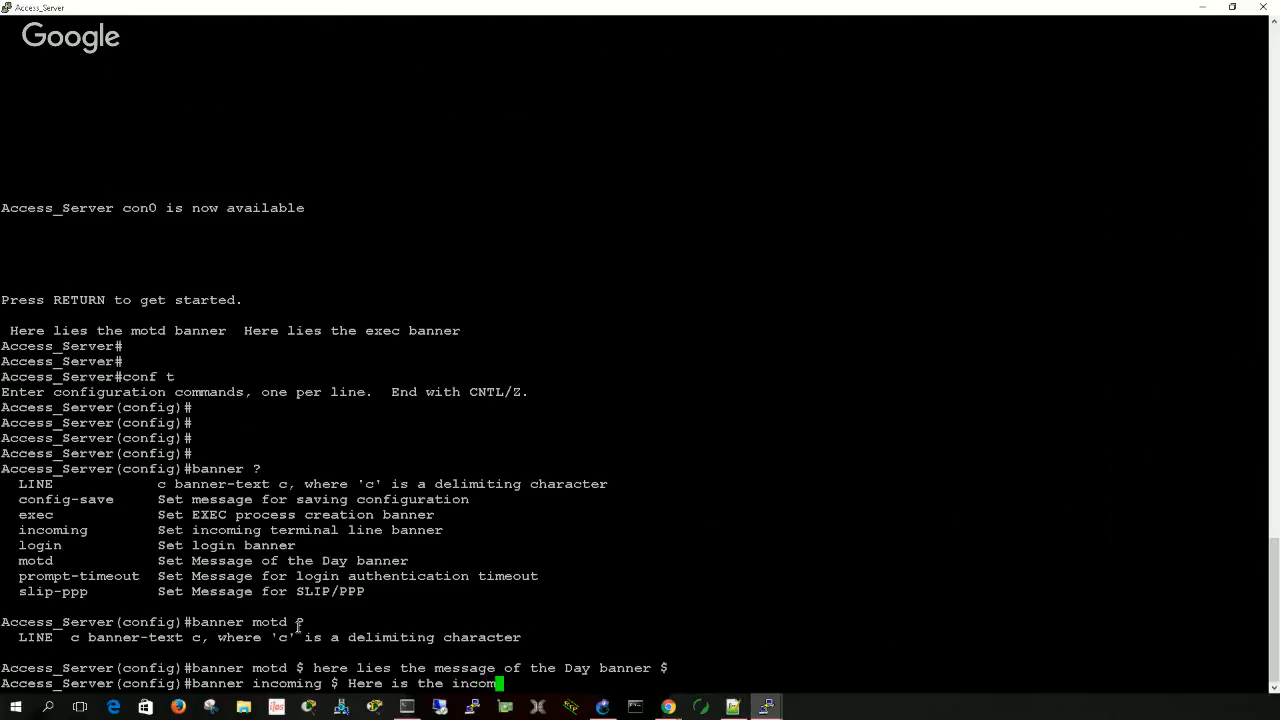
{"action": "type", "text": " banne"}
{"action": "type", "text": "r $"}
{"action": "key", "text": "Return"}
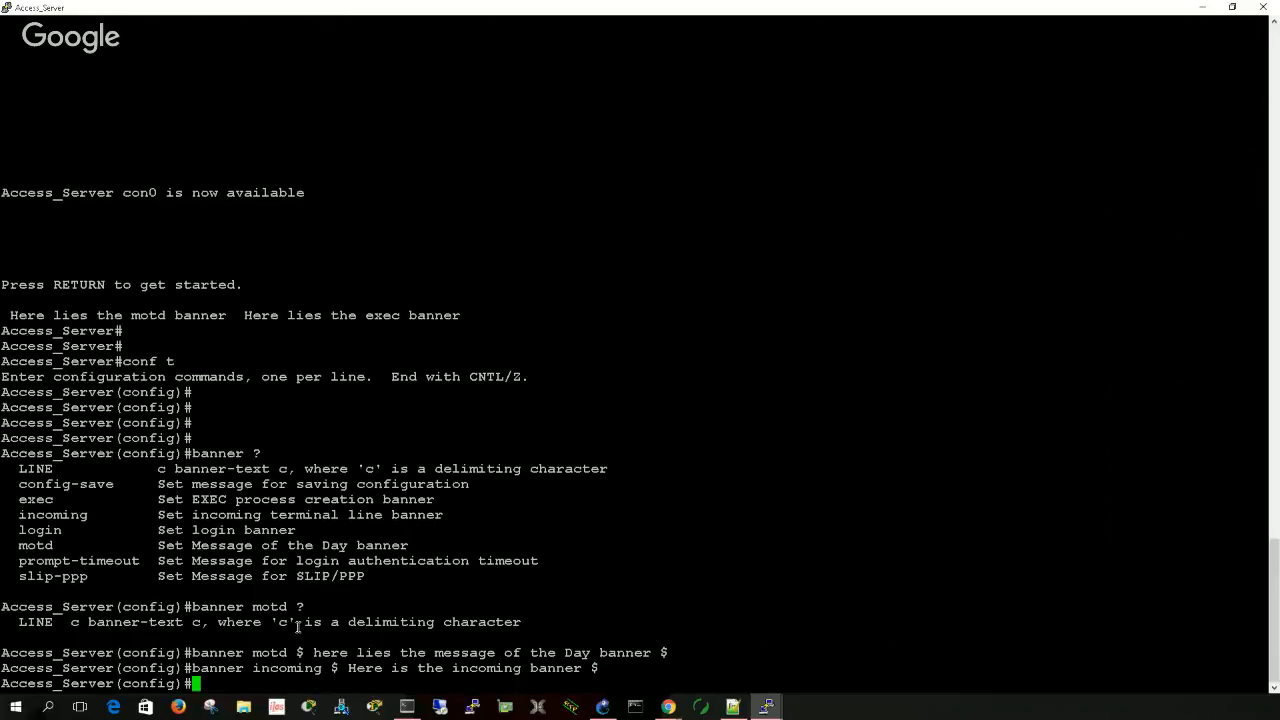
- List the enable command's options and assign the privileged-level enable secret
{"action": "type", "text": "enabl"}
{"action": "key", "text": "Tab"}
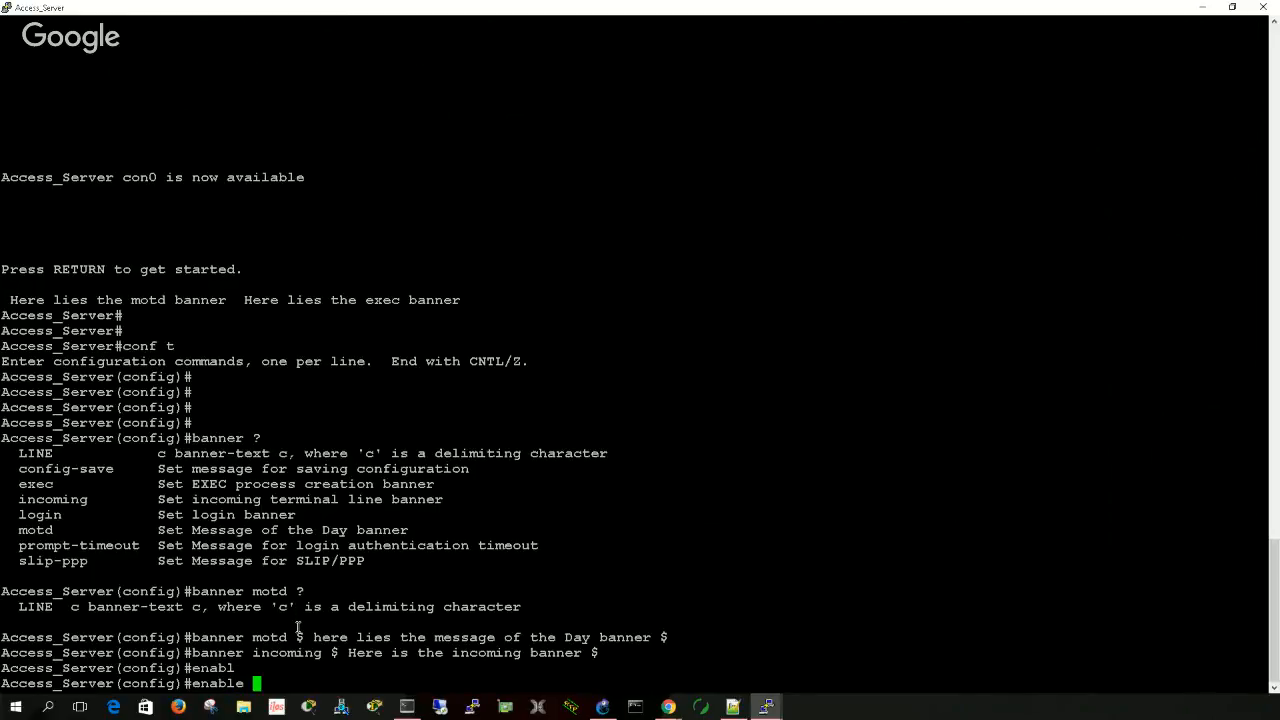
{"action": "type", "text": "?"}
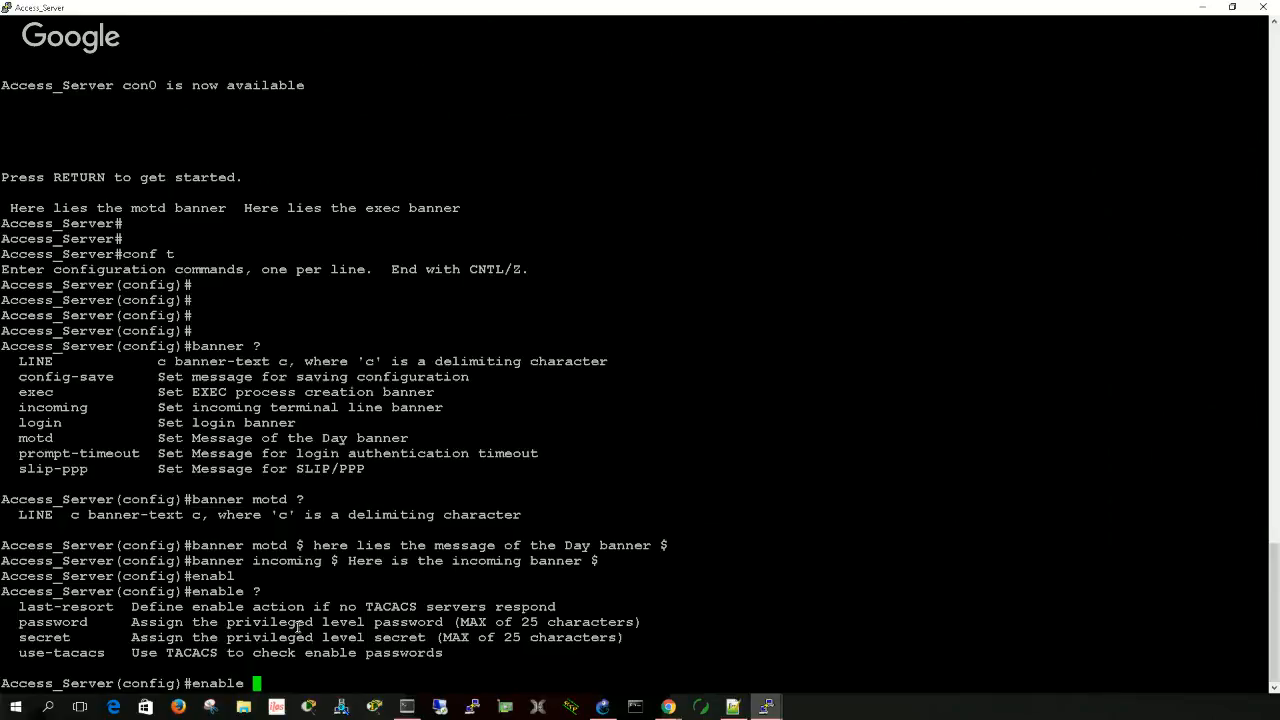
{"action": "type", "text": "secret"}
{"action": "type", "text": "cisco"}
{"action": "key", "text": "Return"}
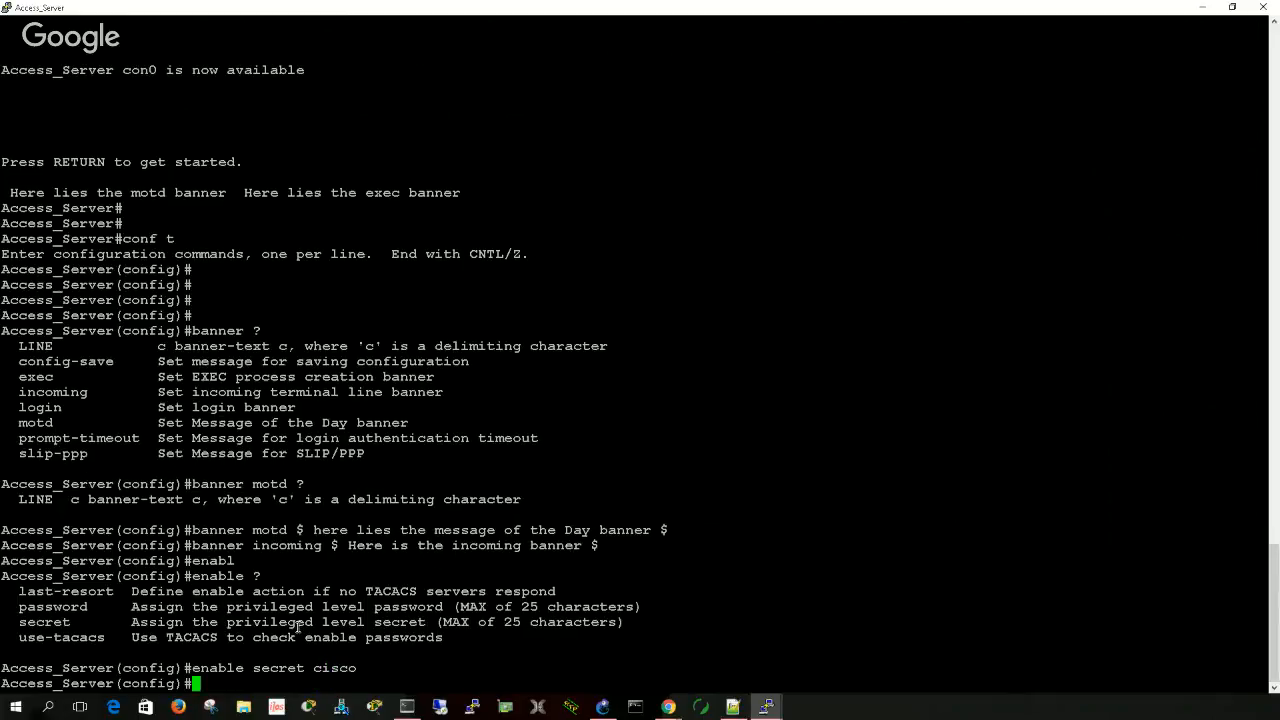
{"action": "key", "text": "Return"}
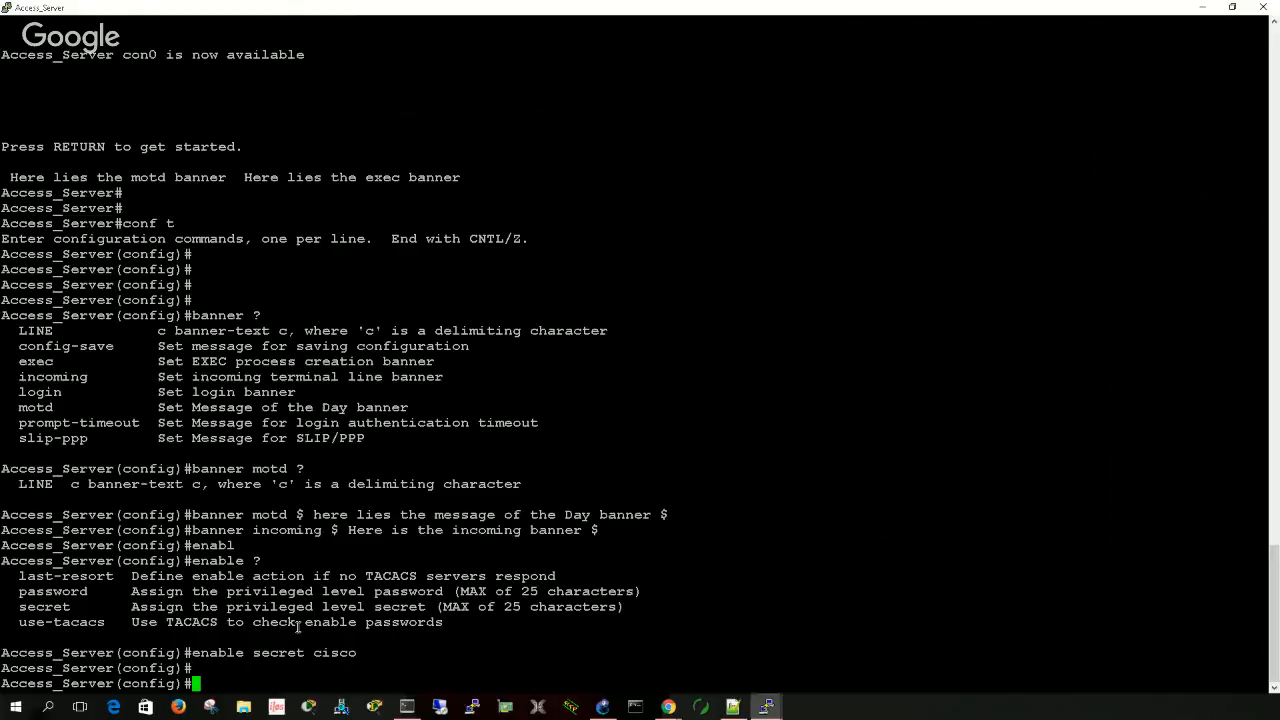
- Check the username command's syntax and list the options available for a user named test1
{"action": "type", "text": "usern"}
{"action": "key", "text": "Tab"}
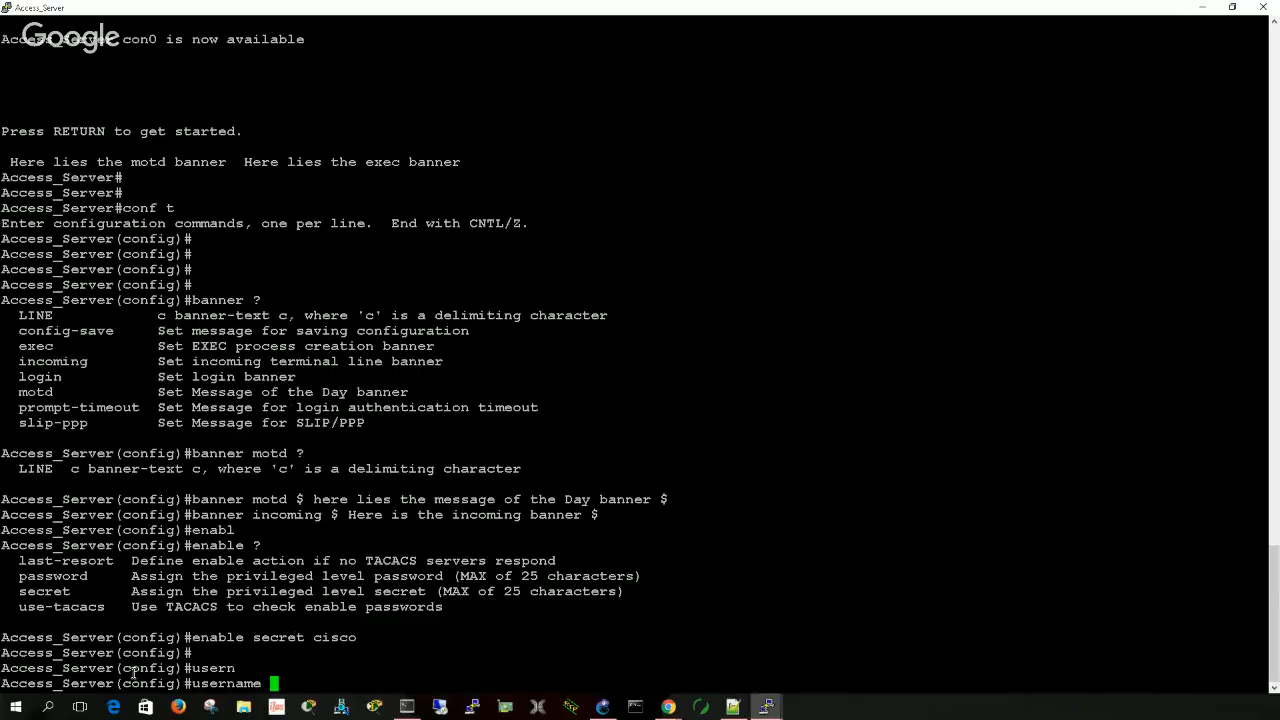
{"action": "left_click_drag", "start_coordinate": [122, 668], "coordinate": [176, 668]}
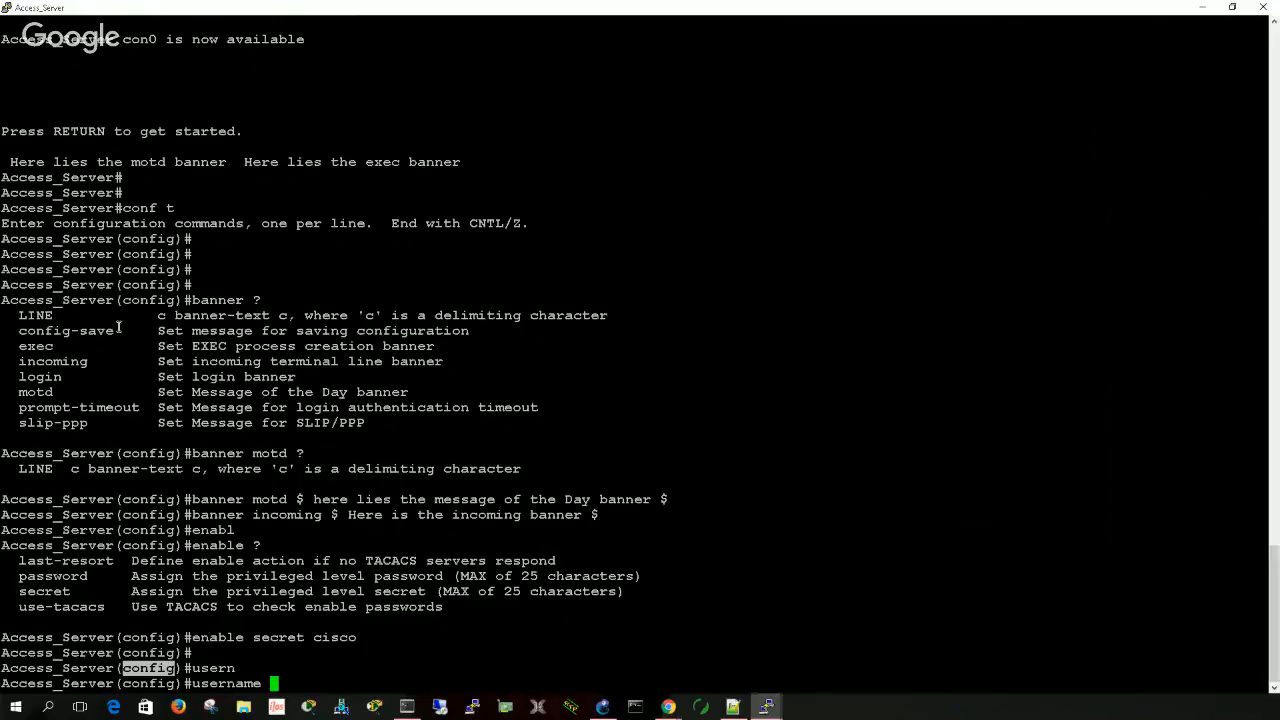
{"action": "left_click", "coordinate": [291, 680]}
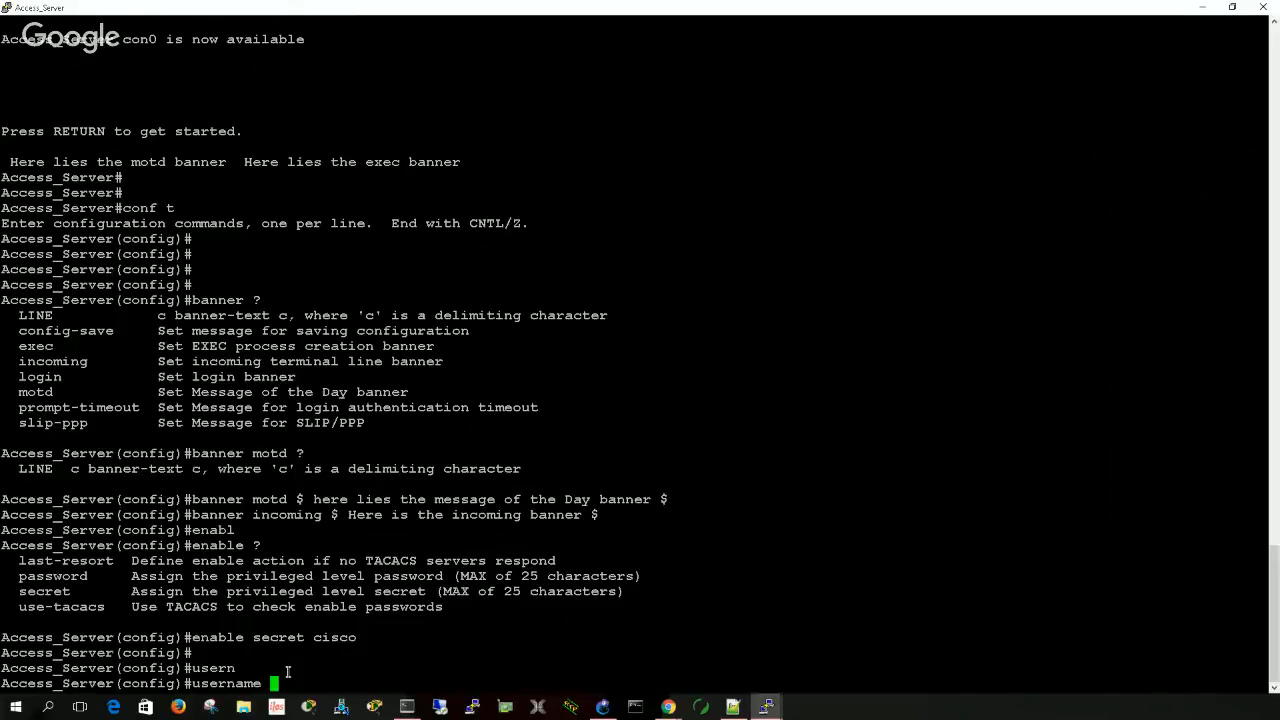
{"action": "type", "text": "?"}
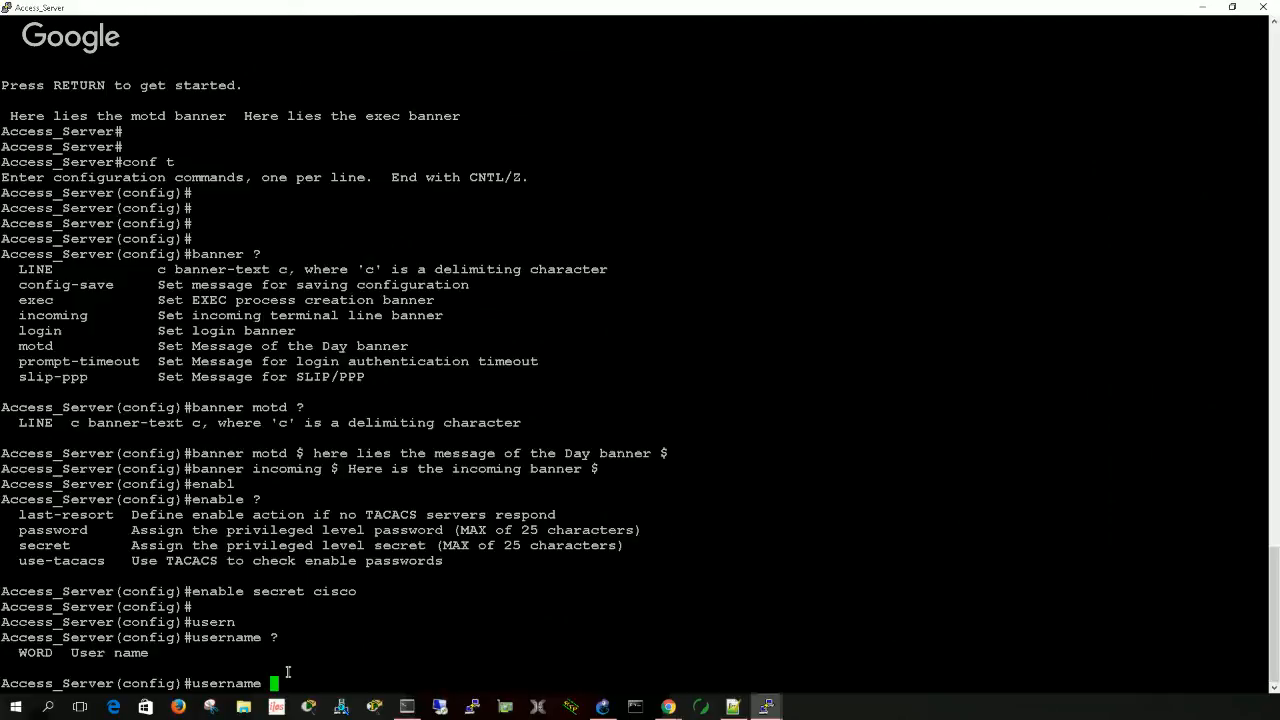
{"action": "type", "text": "test1"}
- Specify privilege level 1 in the username test1 command and list the remaining options
{"action": "type", "text": "?"}
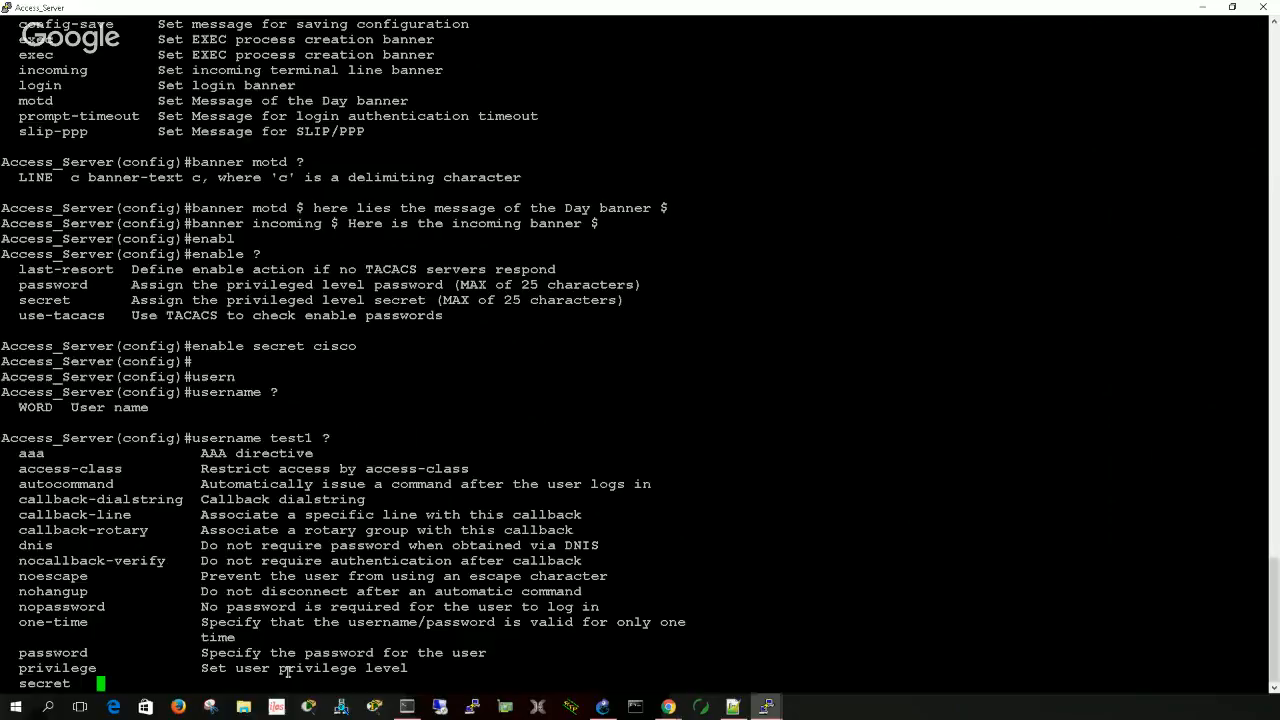
{"action": "type", "text": "priv"}
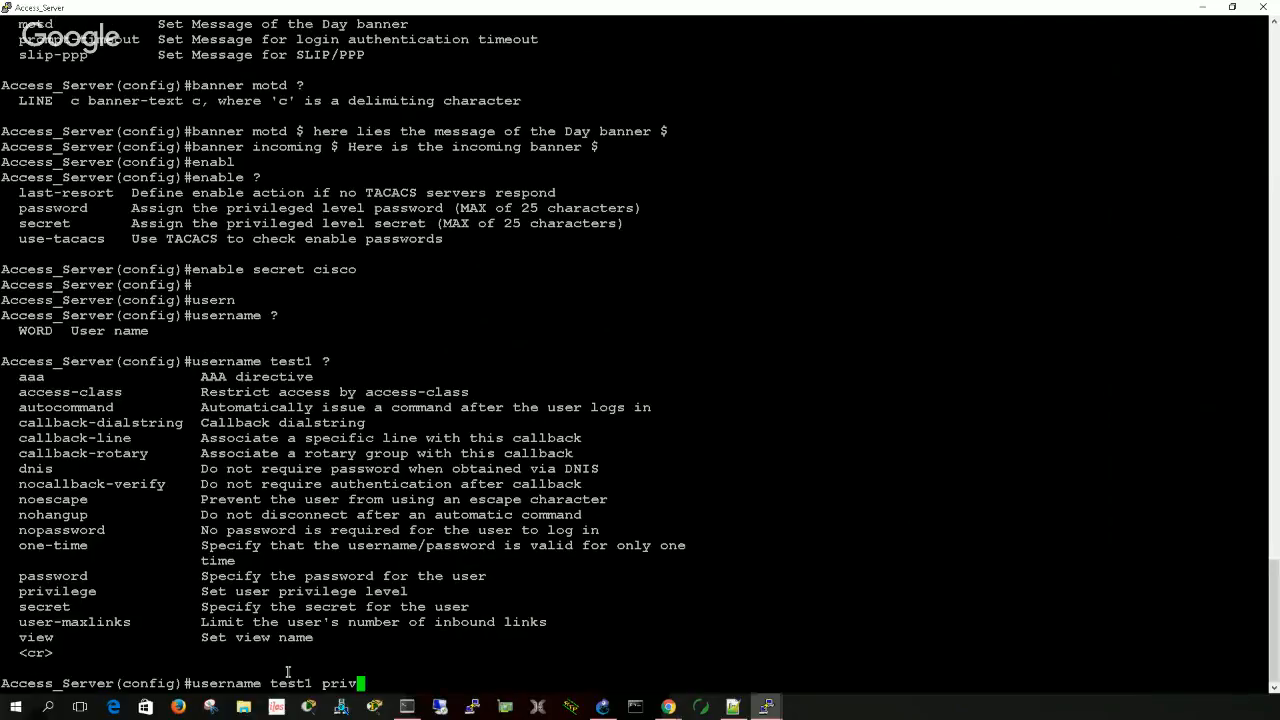
{"action": "key", "text": "Tab"}
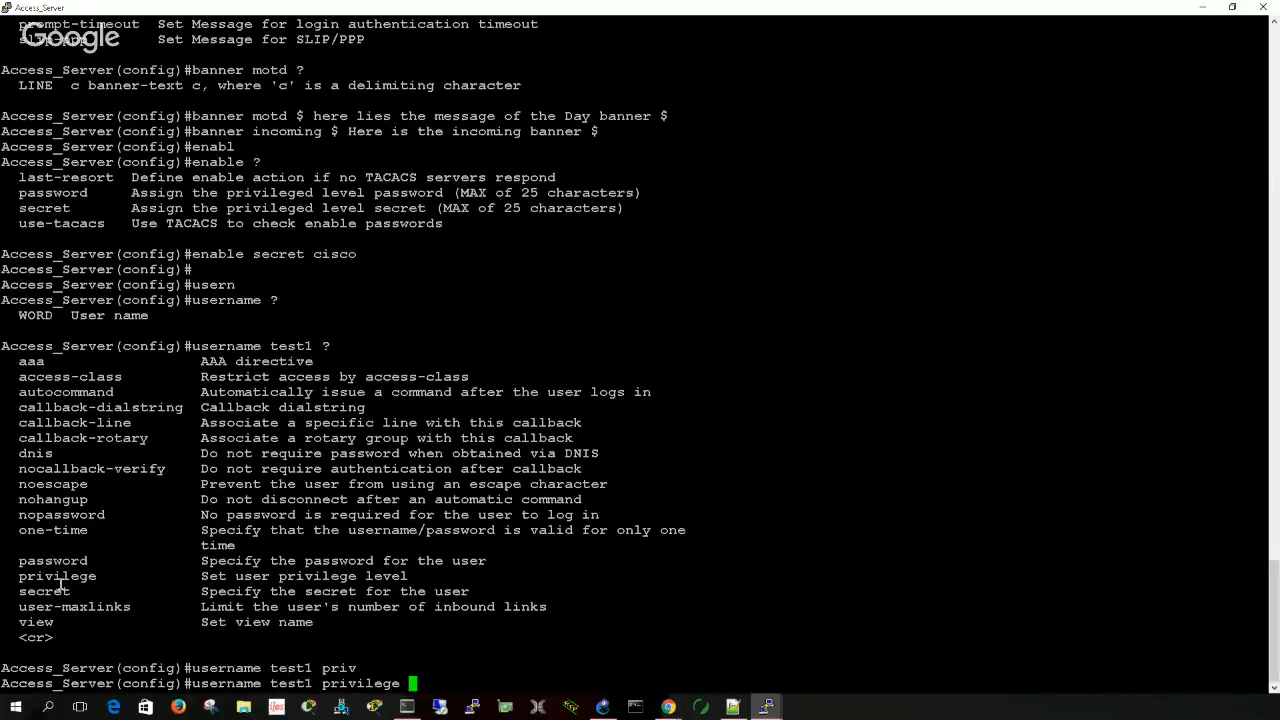
{"action": "left_click_drag", "start_coordinate": [14, 576], "coordinate": [340, 576]}
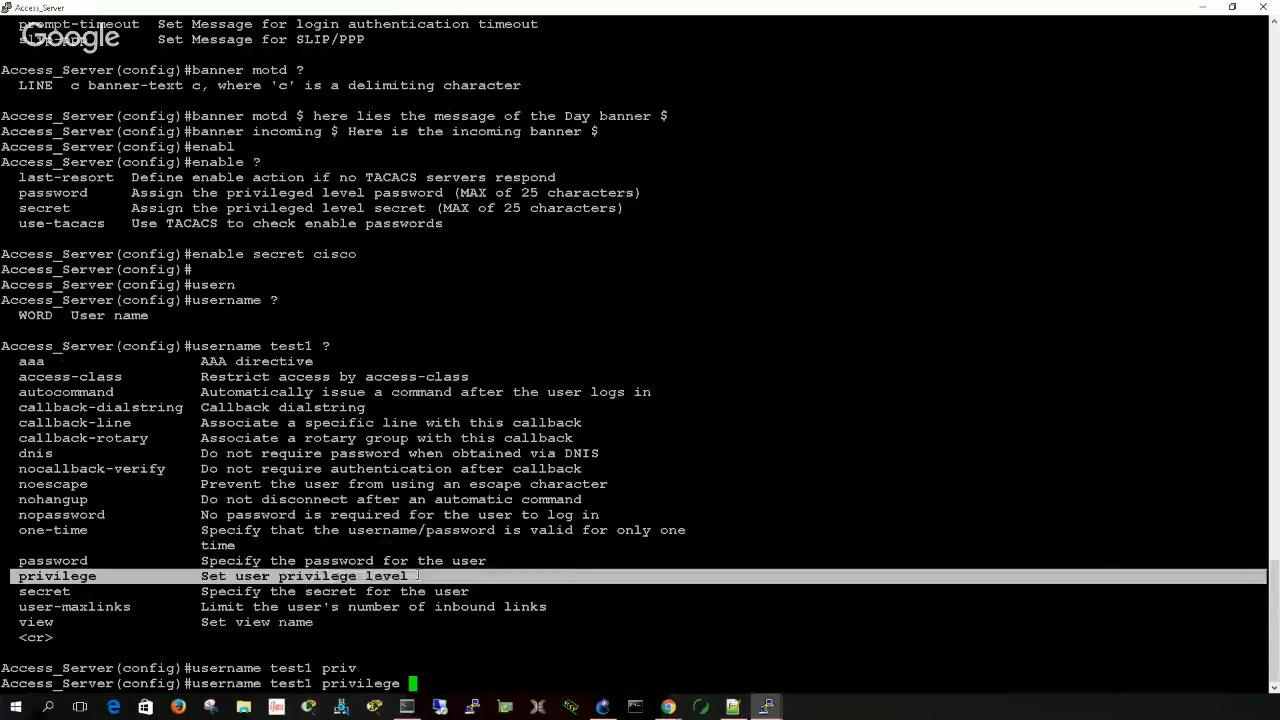
{"action": "left_click", "coordinate": [435, 685]}
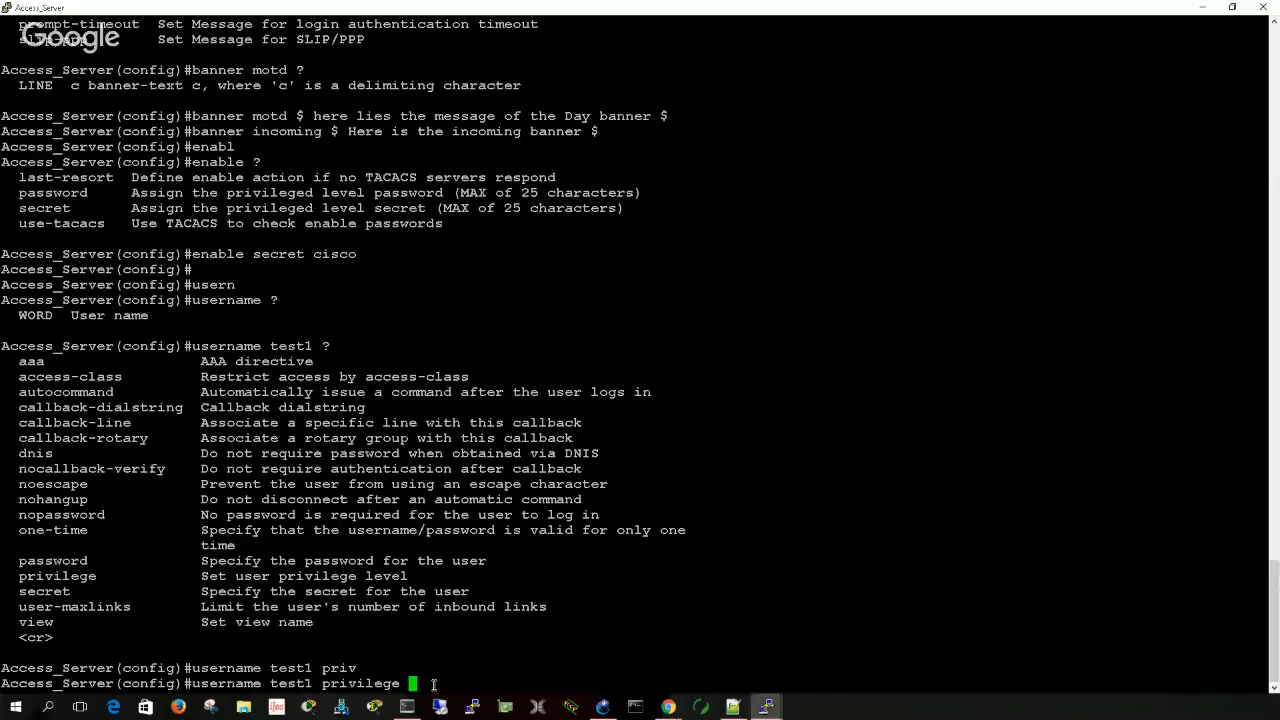
{"action": "type", "text": "1"}
{"action": "type", "text": " ?"}
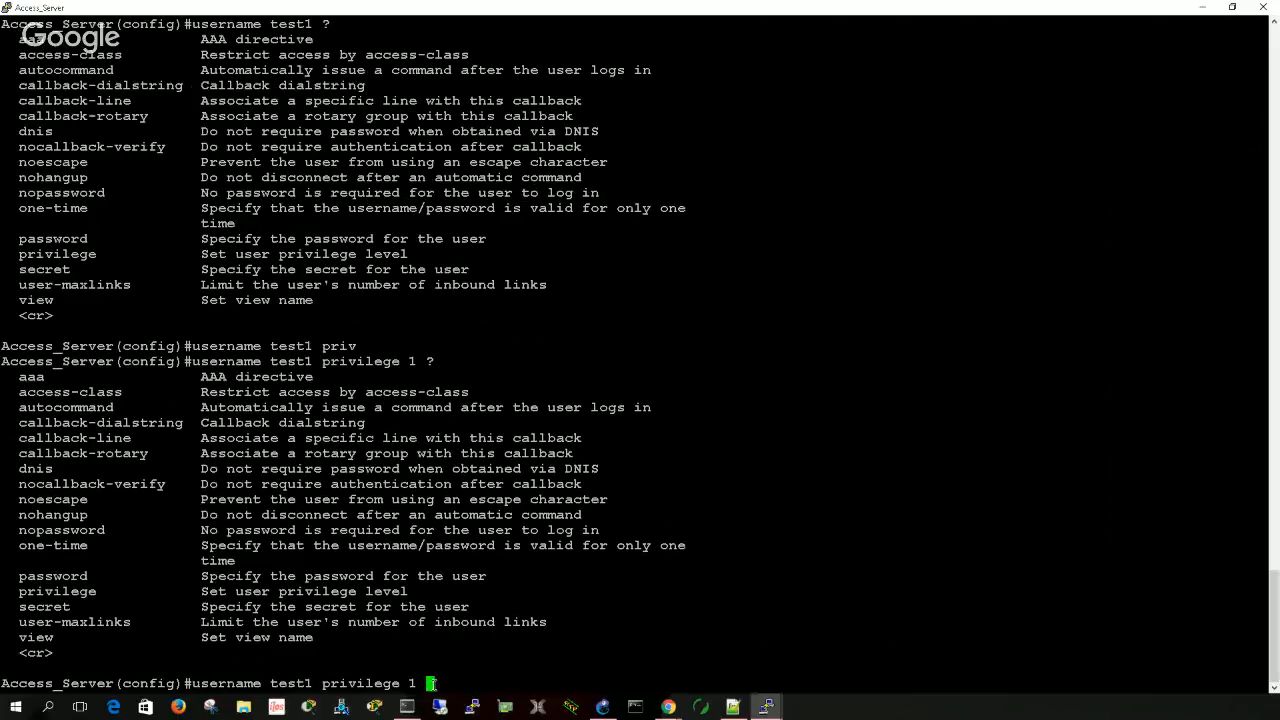
{"action": "type", "text": "pass"}
- List the password encryption options and create user test1 at privilege level 1 with its account password
{"action": "key", "text": "Tab"}
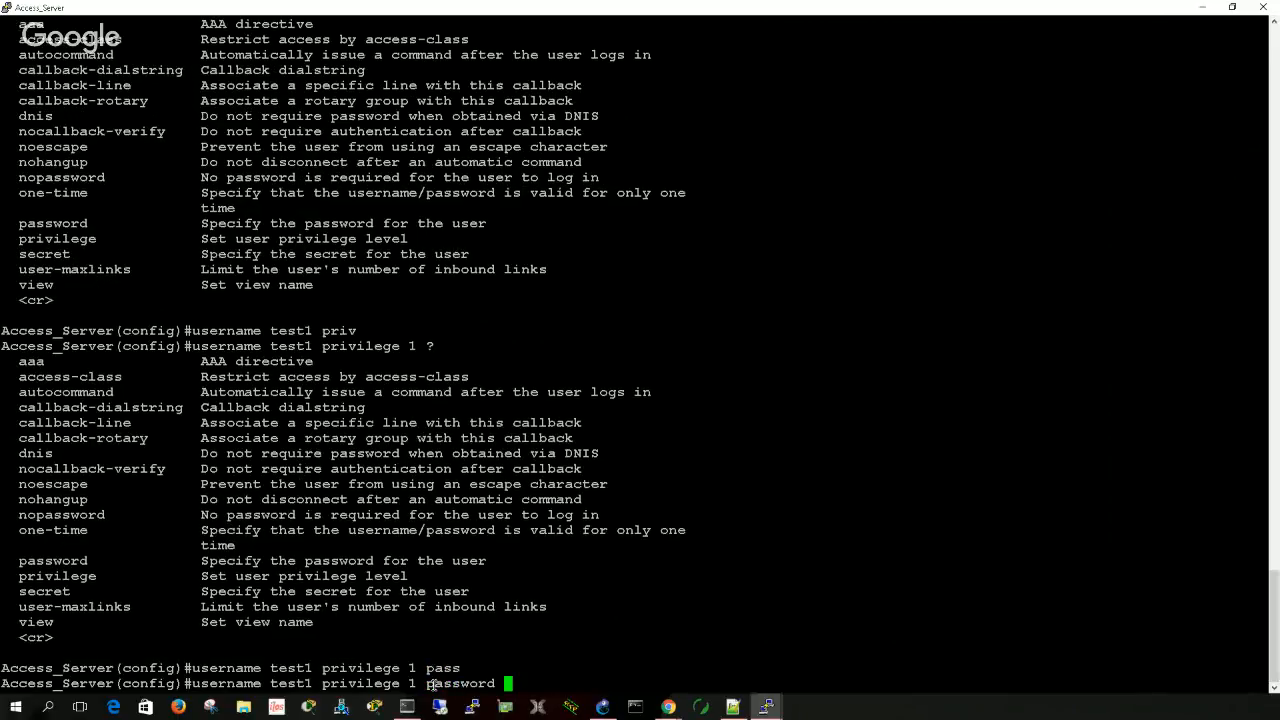
{"action": "type", "text": "?"}
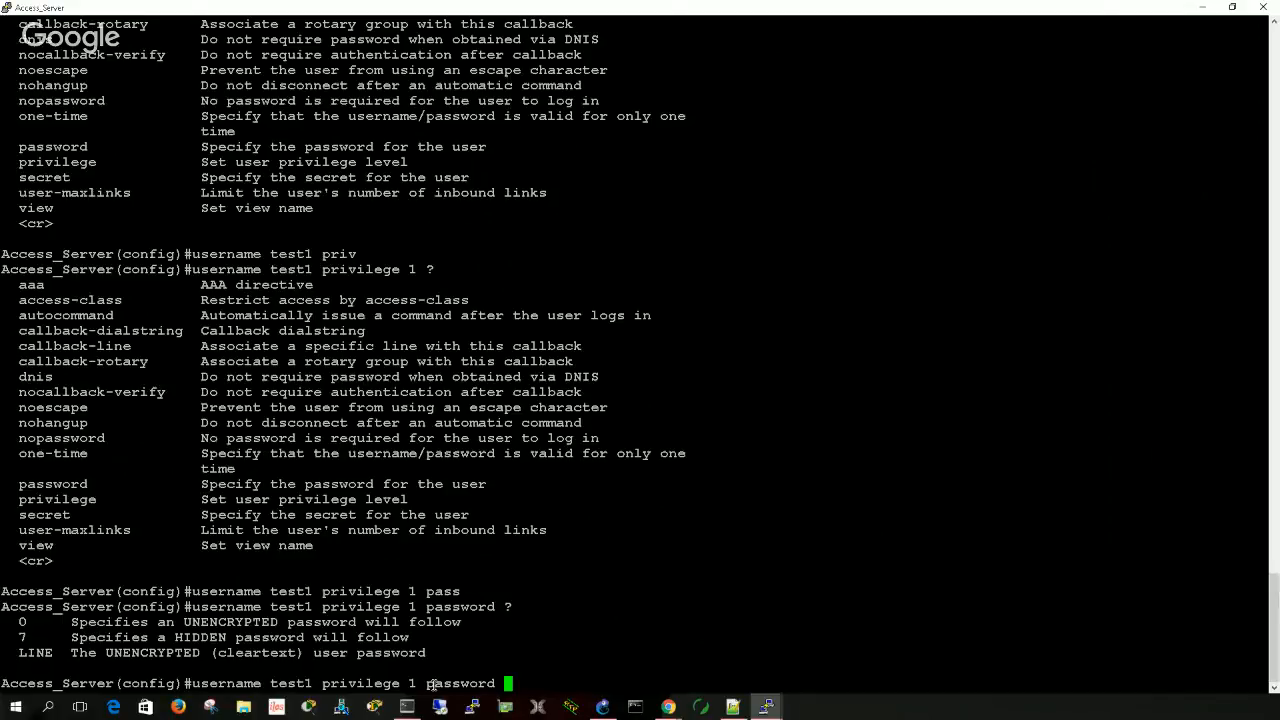
{"action": "type", "text": "test1"}
{"action": "key", "text": "Return"}
{"action": "key", "text": "Return"}
{"action": "key", "text": "Return"}
{"action": "key", "text": "Return"}
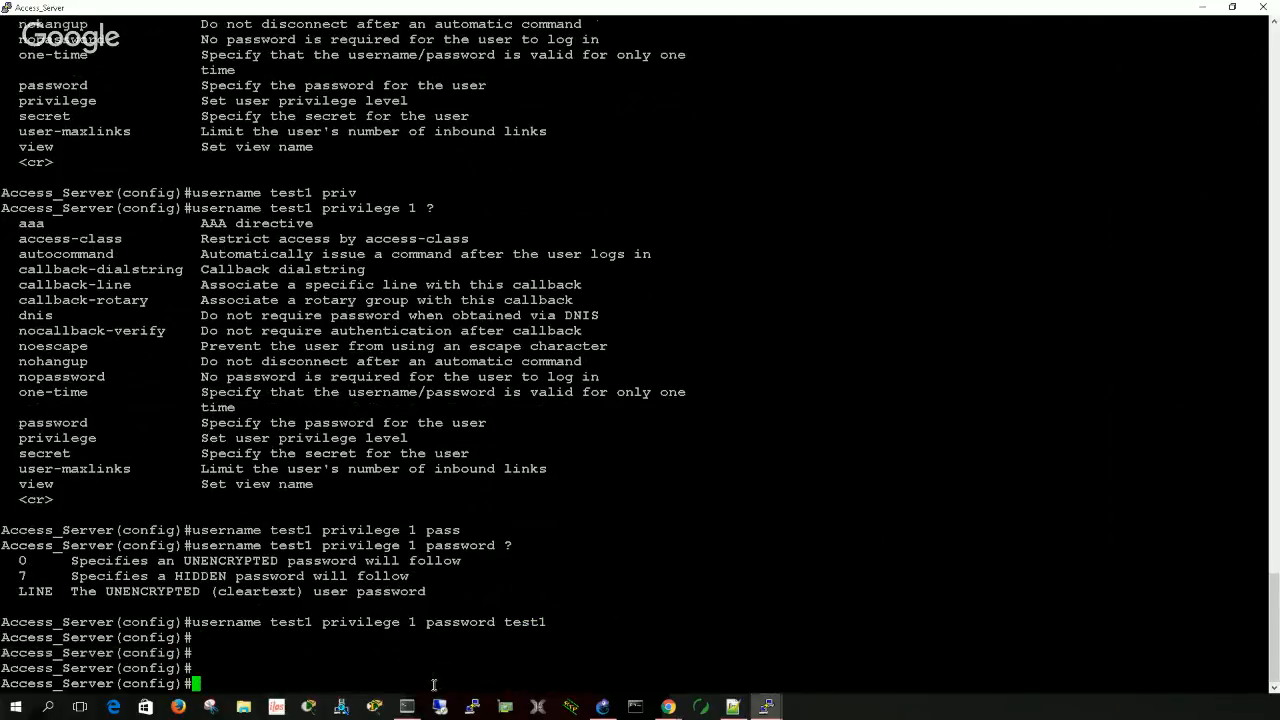
{"action": "key", "text": "Return"}
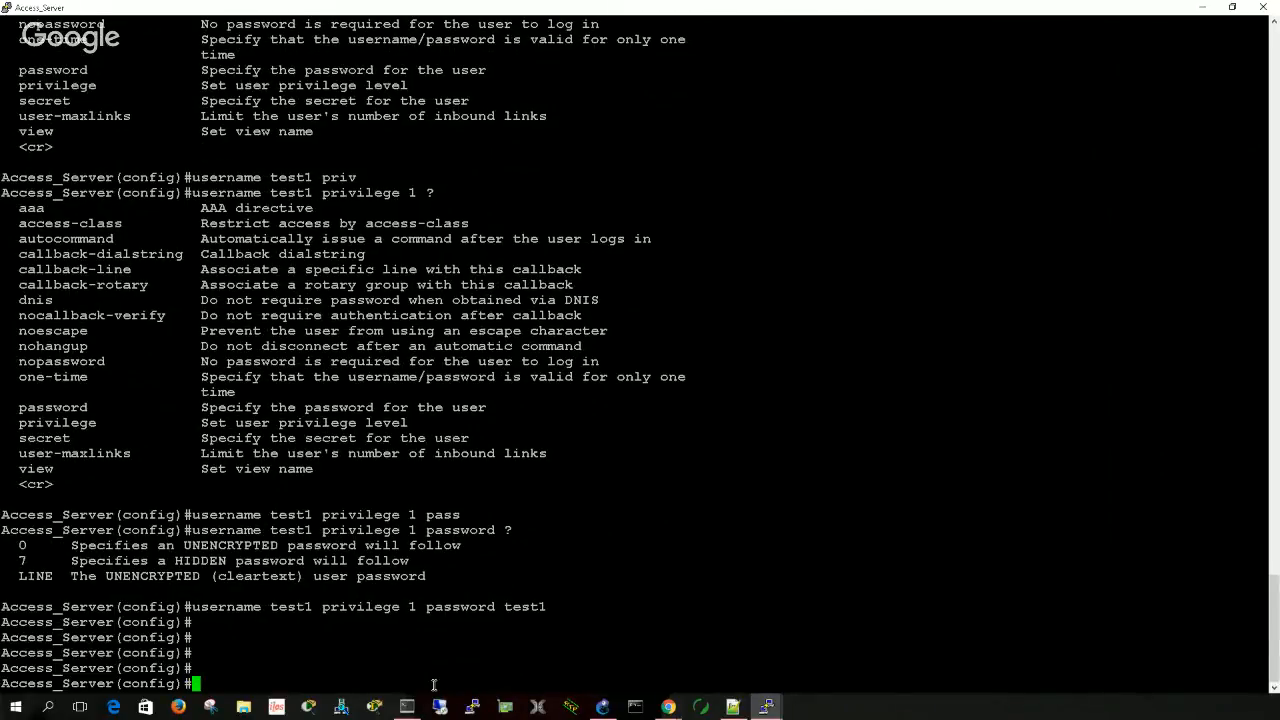
- Display the running configuration beginning at the username section and examine the test1 and test2 entries
{"action": "type", "text": "do sh run | b username"}
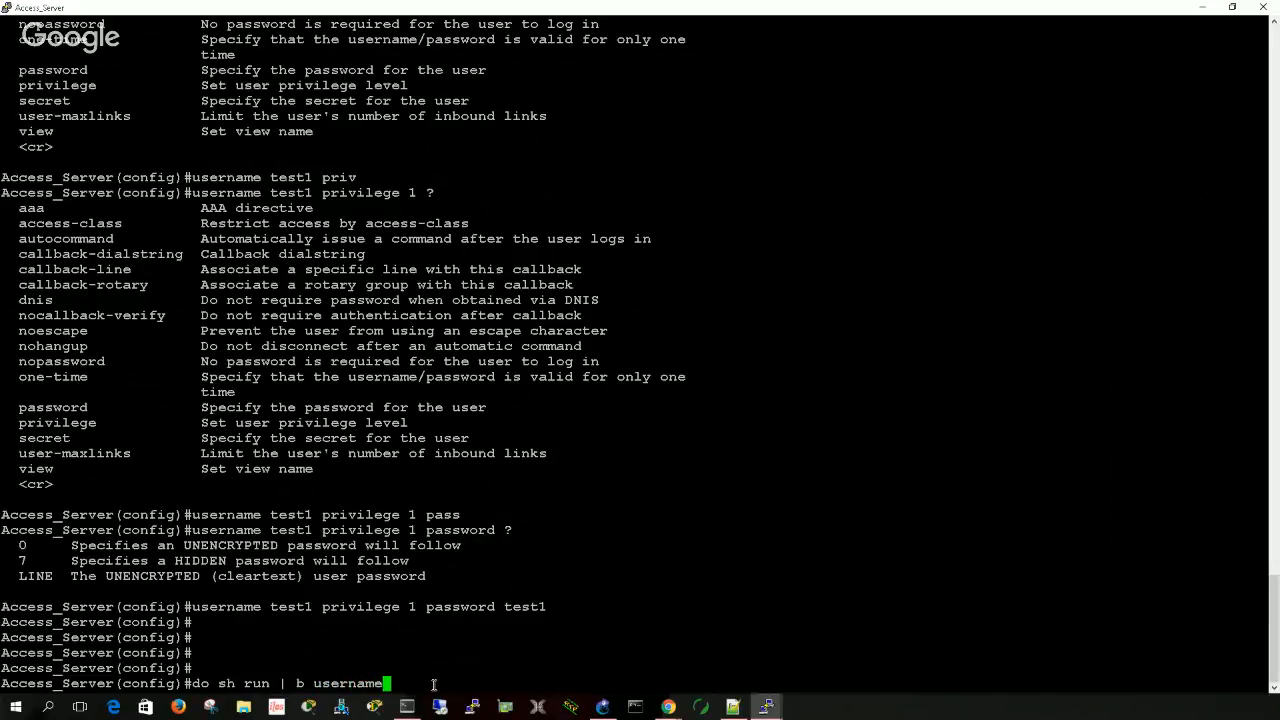
{"action": "key", "text": "Return"}
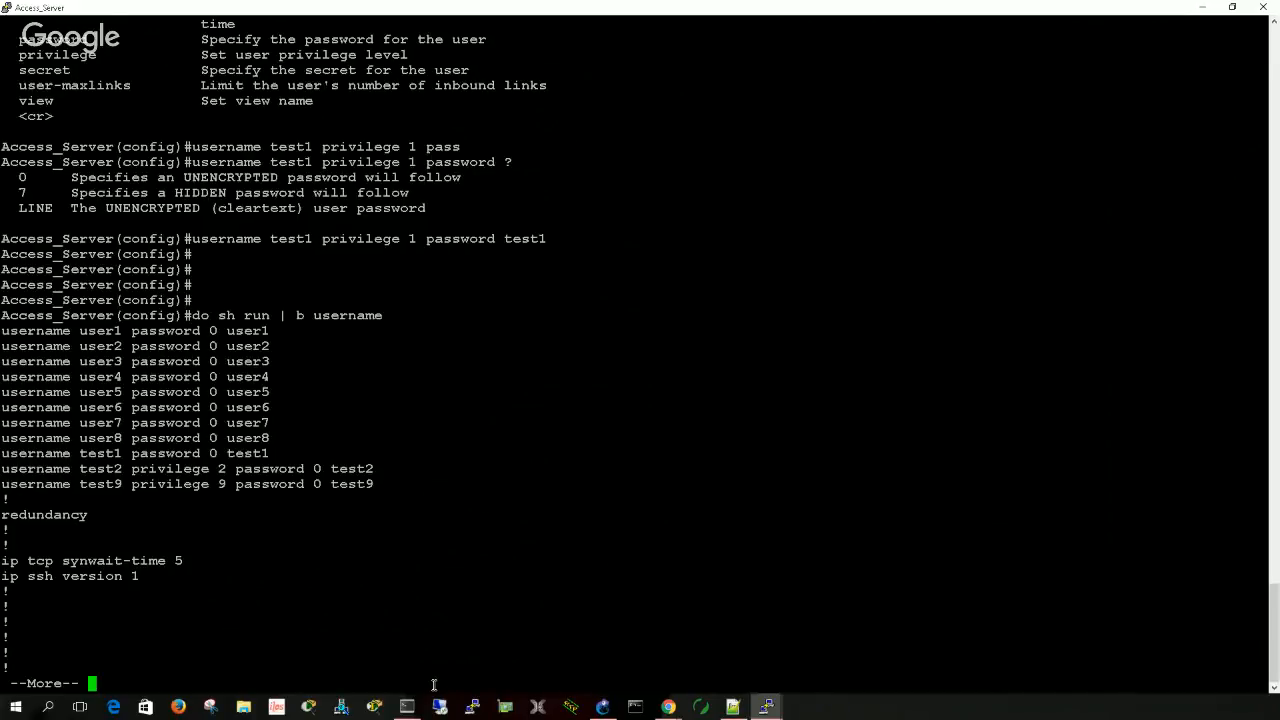
{"action": "left_click_drag", "start_coordinate": [270, 457], "coordinate": [2, 455]}
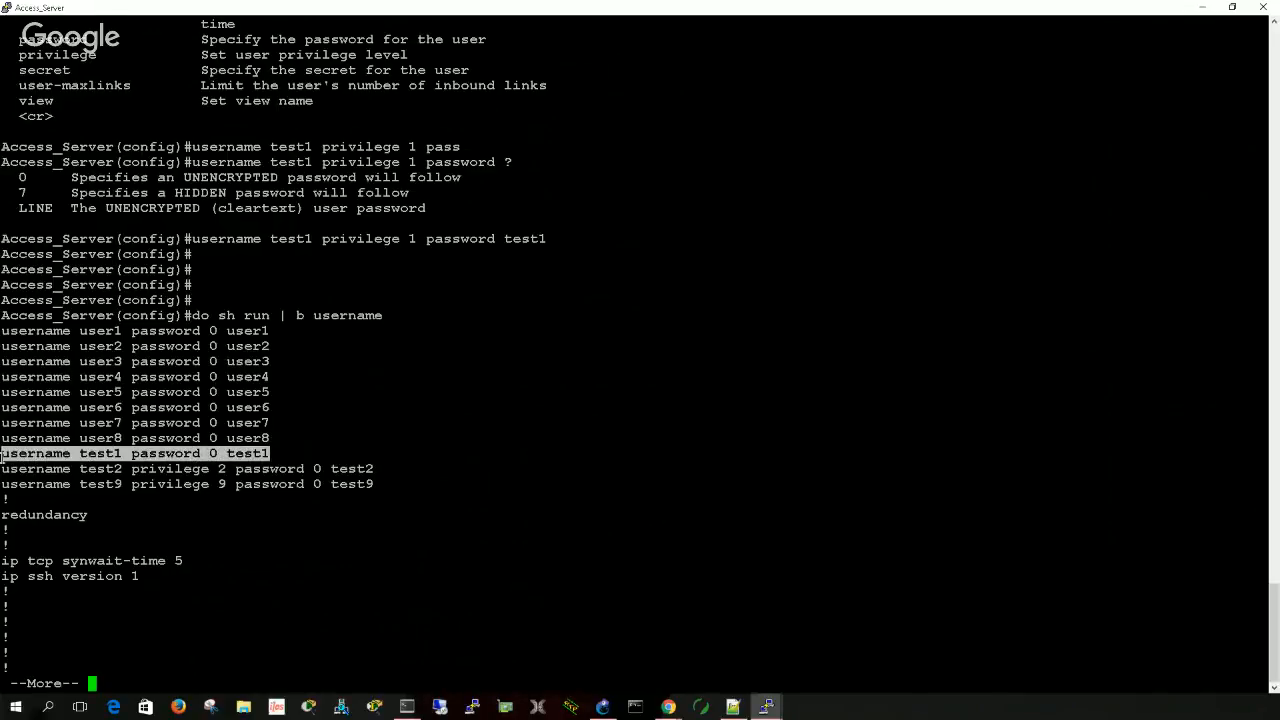
{"action": "left_click", "coordinate": [212, 455]}
{"action": "left_click_drag", "start_coordinate": [212, 453], "coordinate": [250, 458]}
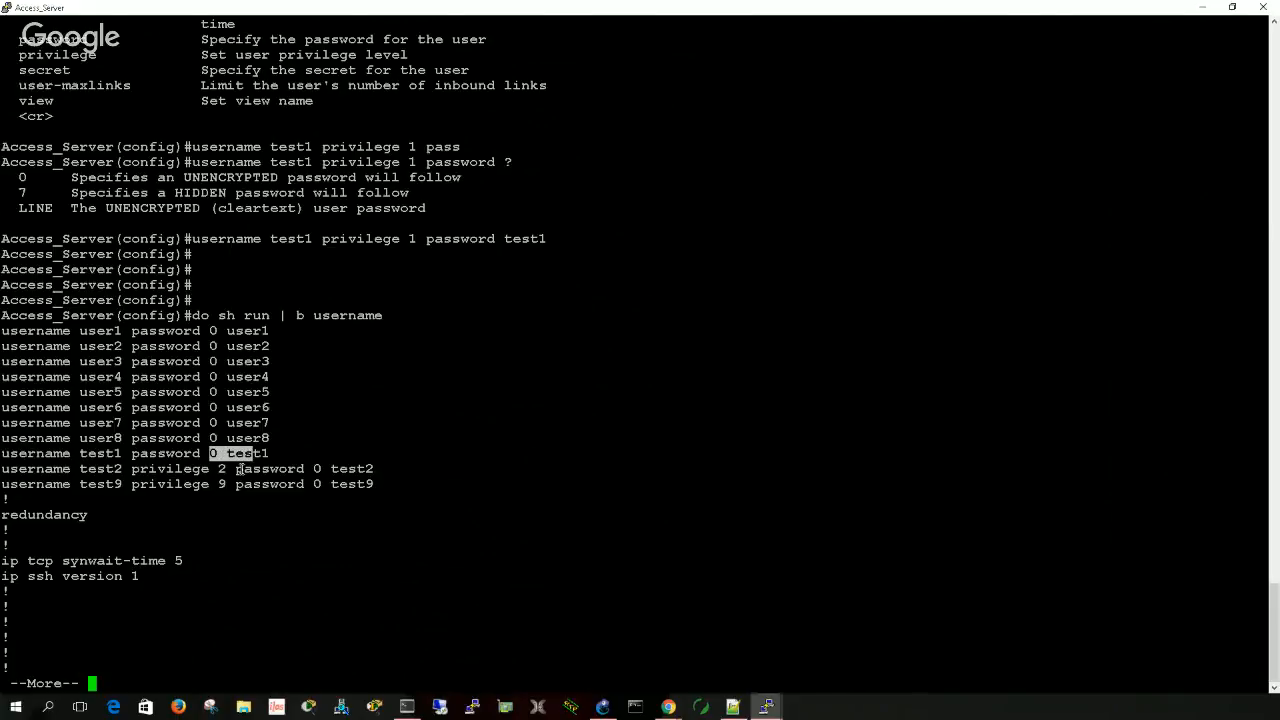
{"action": "left_click", "coordinate": [0, 469]}
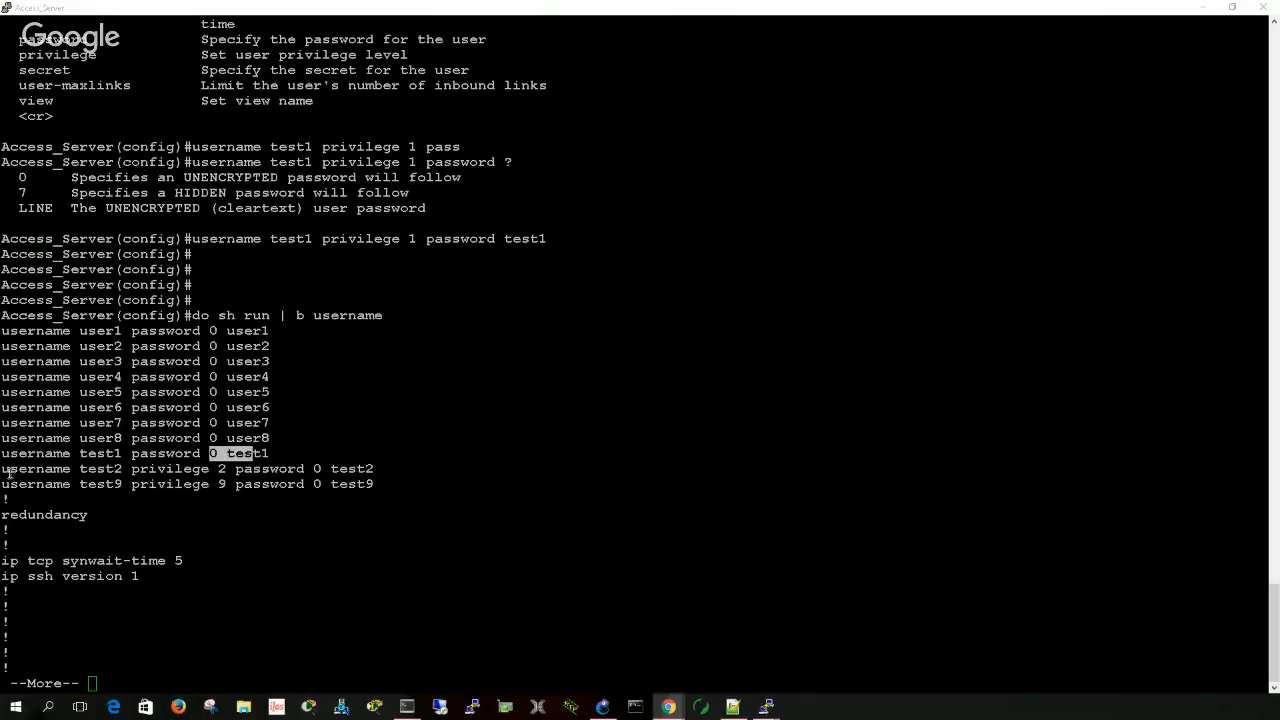
{"action": "left_click_drag", "start_coordinate": [8, 472], "coordinate": [227, 470]}
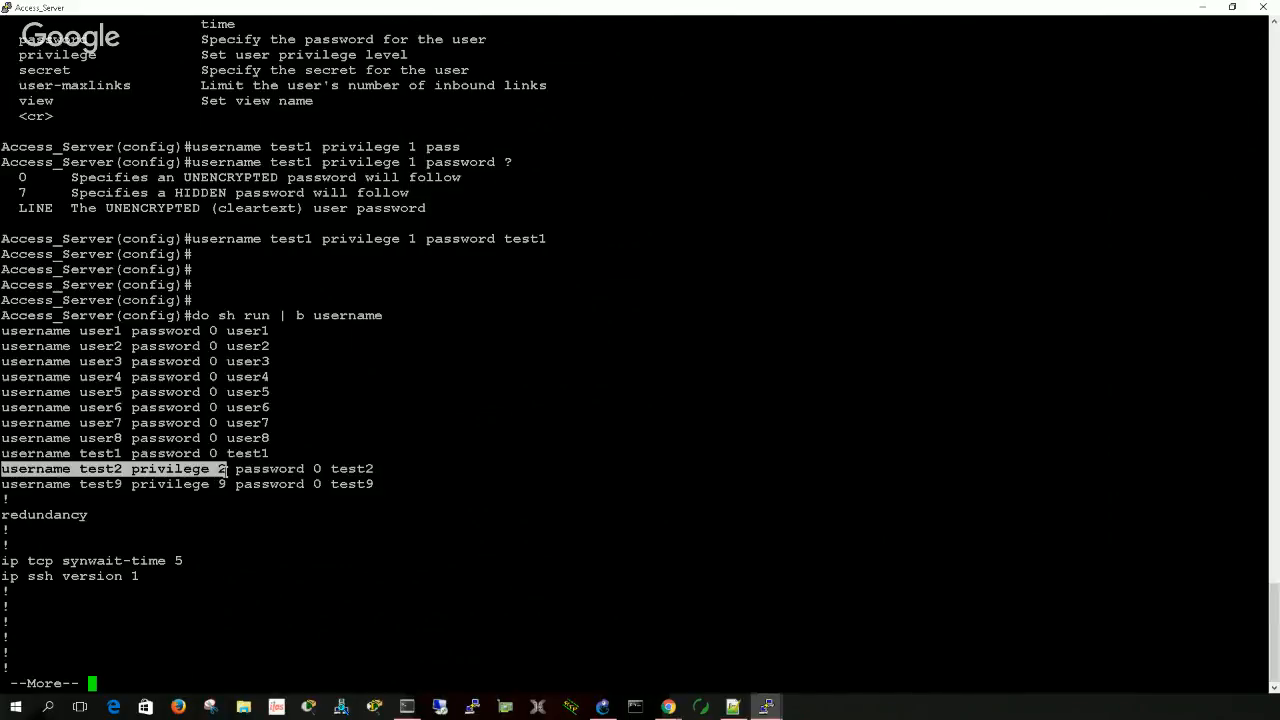
{"action": "left_click_drag", "start_coordinate": [227, 470], "coordinate": [373, 468]}
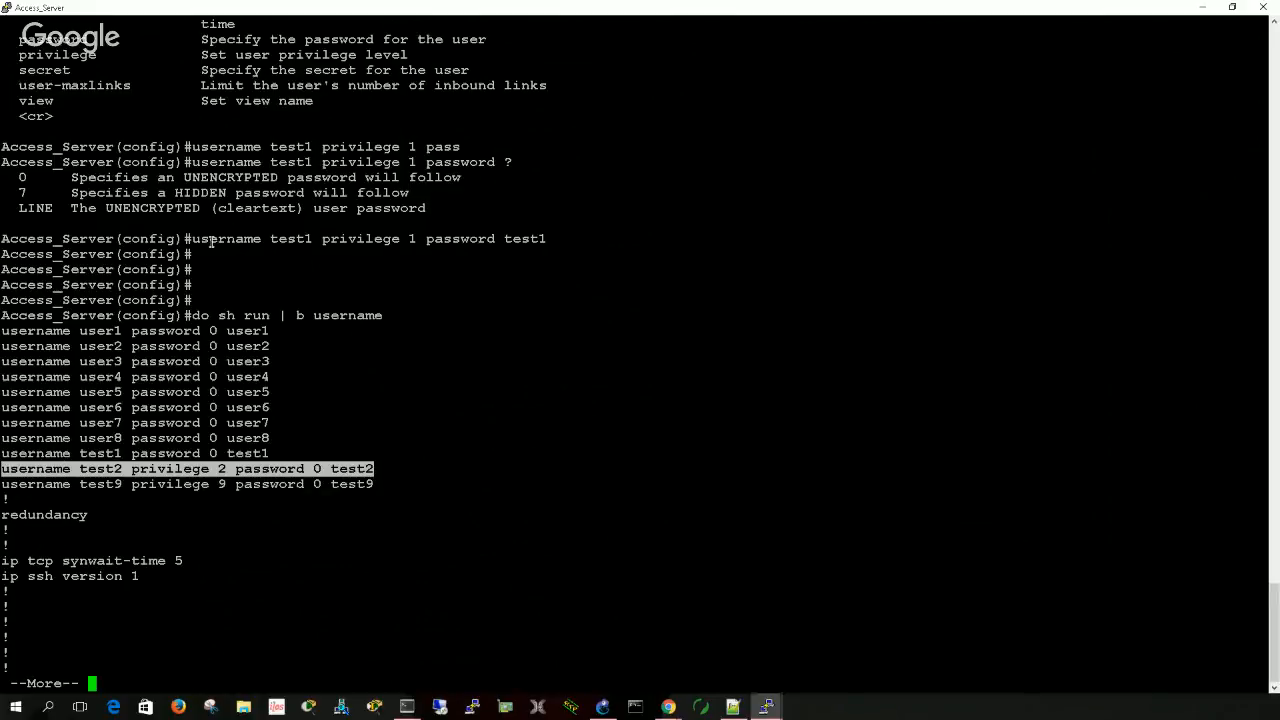
- Compare the entered test1 username command with its line in the running configuration, and quit the paged output
{"action": "left_click_drag", "start_coordinate": [209, 240], "coordinate": [528, 243]}
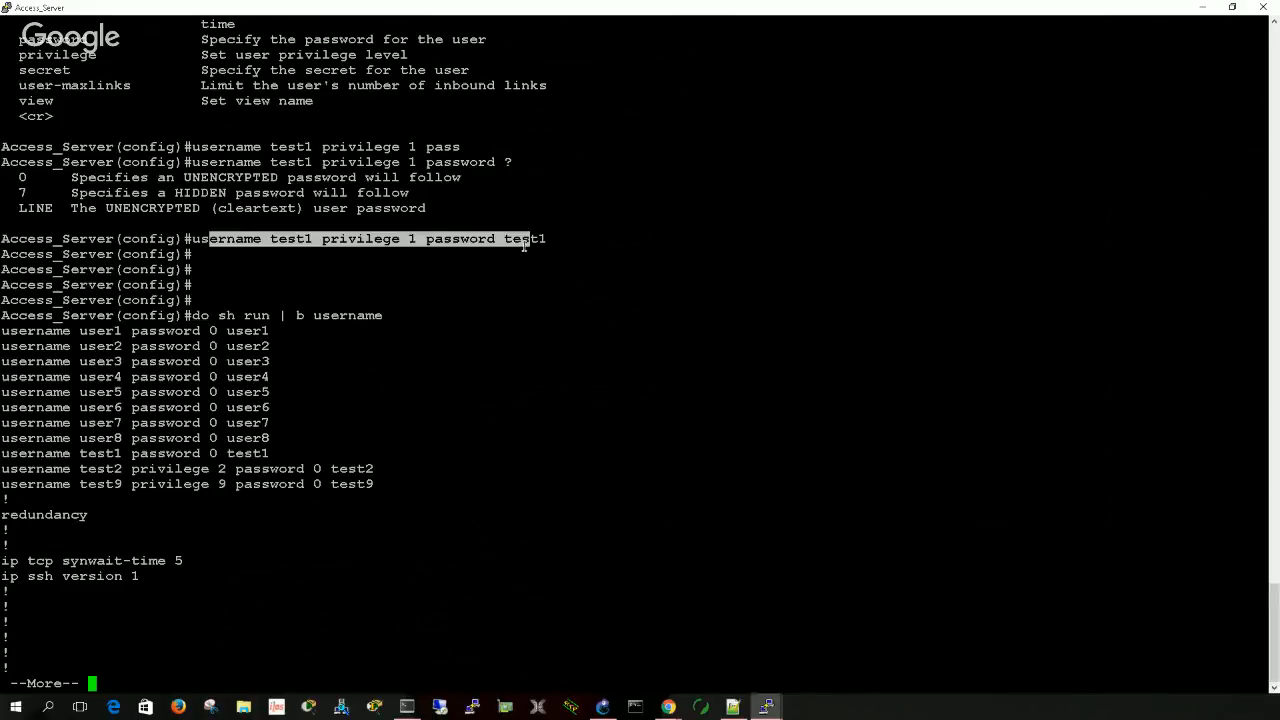
{"action": "left_click", "coordinate": [8, 453]}
{"action": "left_click_drag", "start_coordinate": [8, 453], "coordinate": [268, 455]}
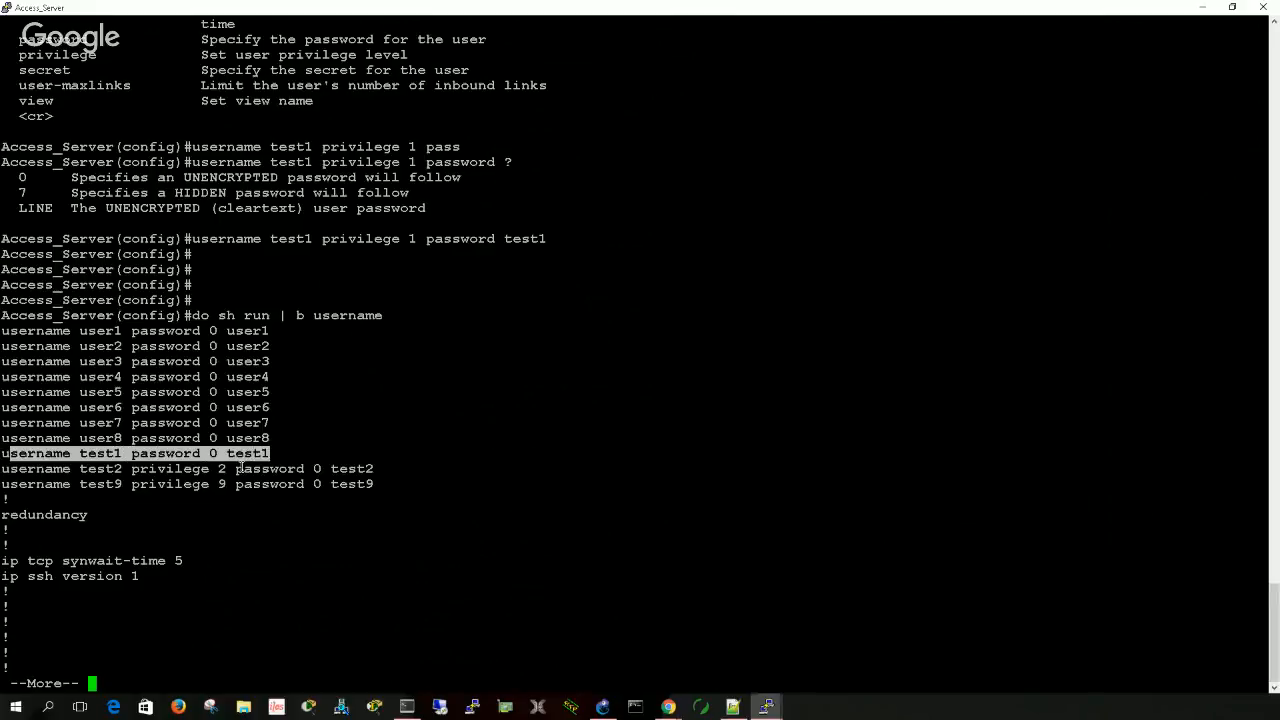
{"action": "left_click", "coordinate": [224, 529]}
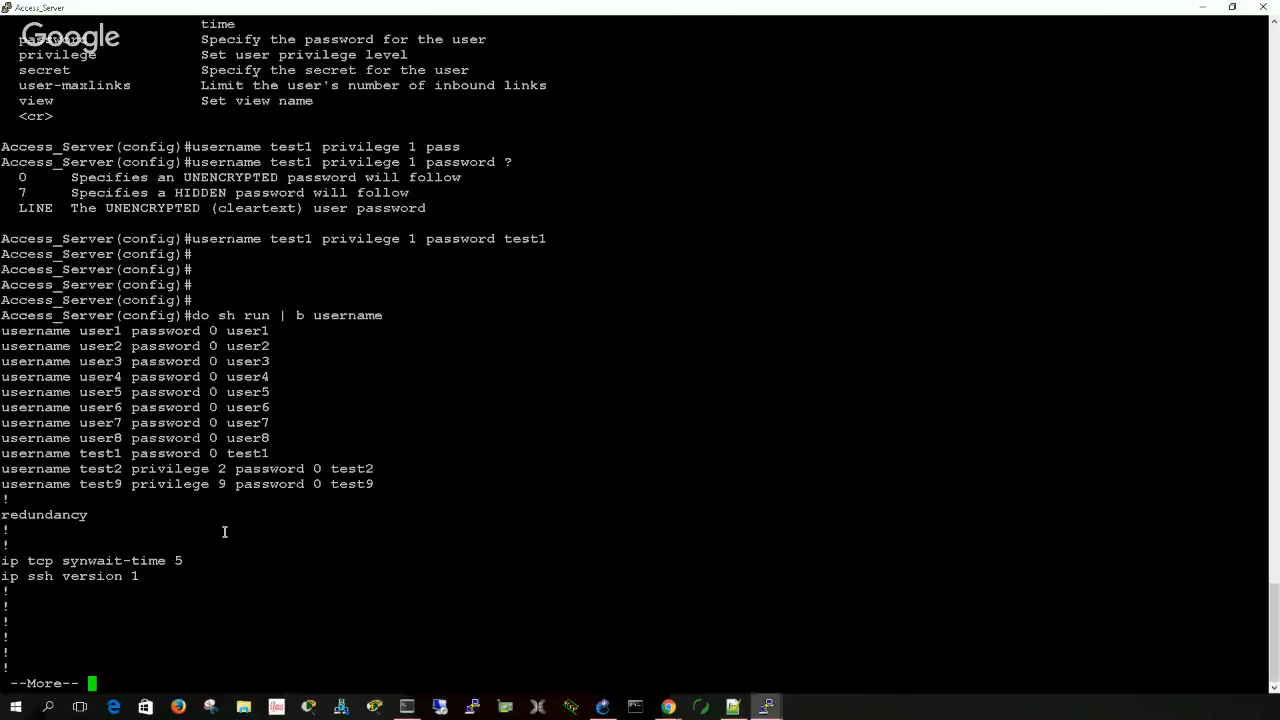
{"action": "type", "text": "q"}
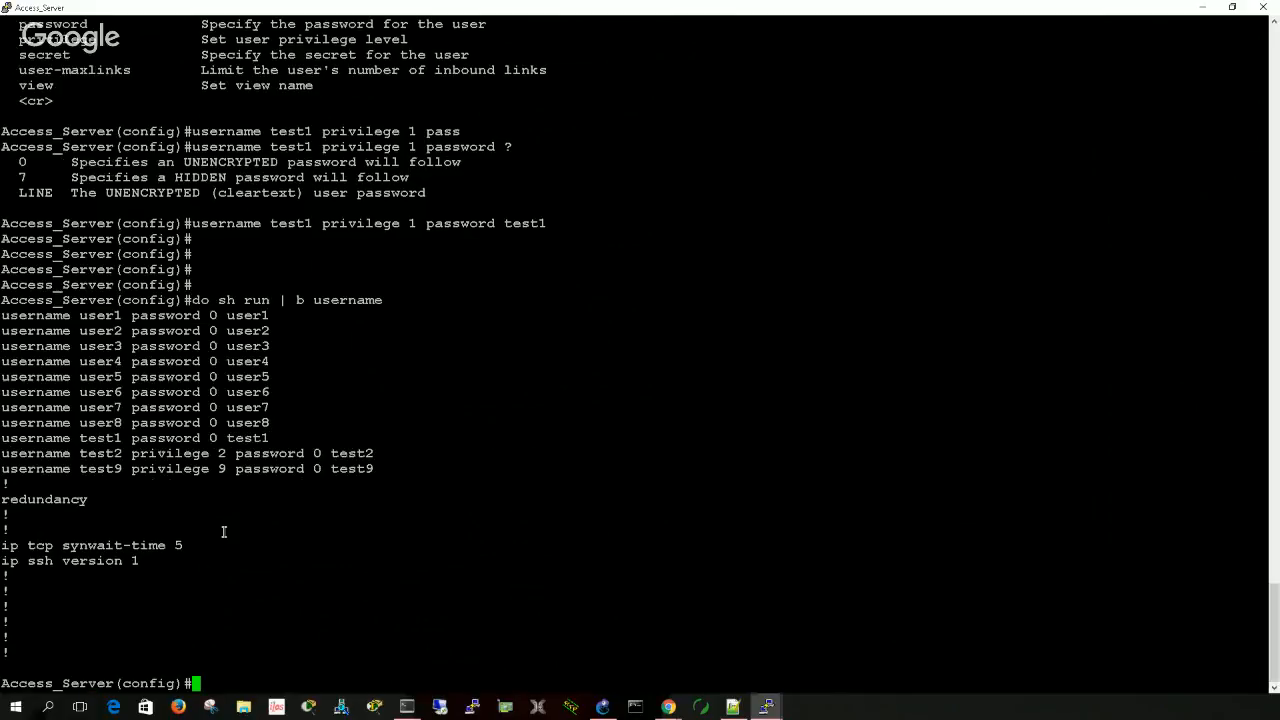
{"action": "type", "text": "do wr"}
- Save the router configuration over the previous NVRAM configuration and close the Access_Server terminal window
{"action": "key", "text": "Return"}
{"action": "key", "text": "Return"}
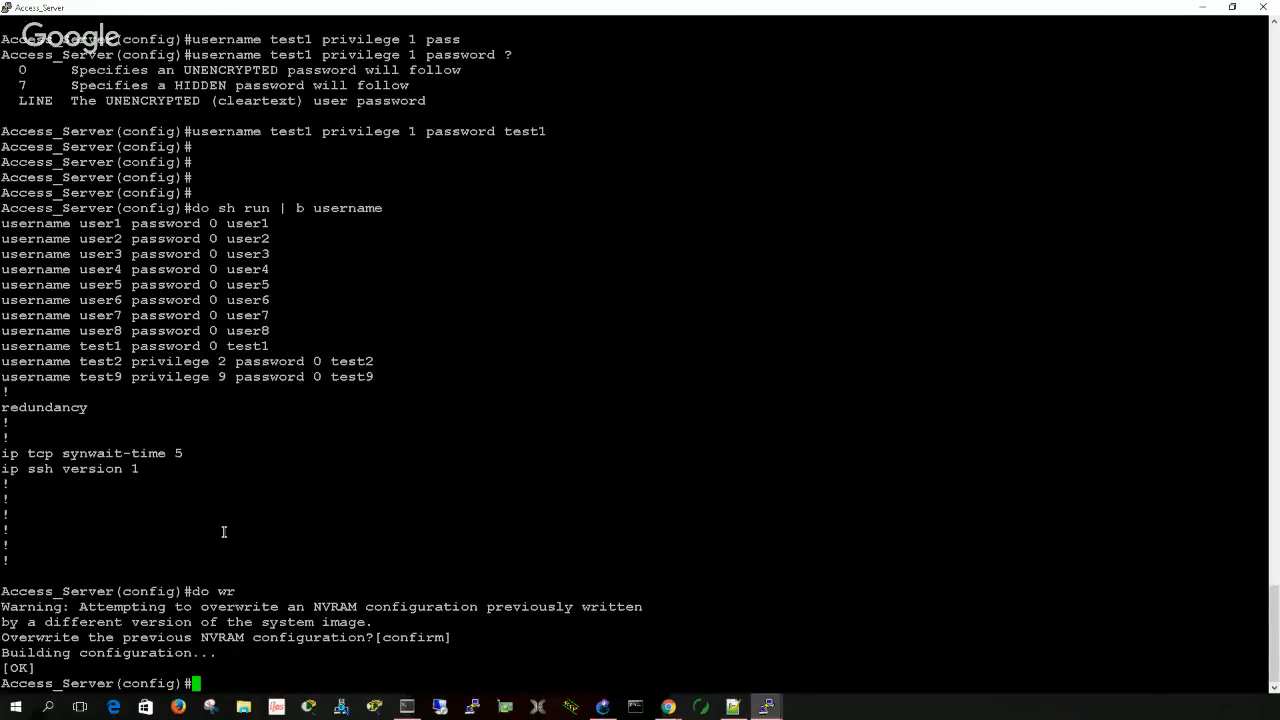
{"action": "left_click", "coordinate": [1258, 8]}
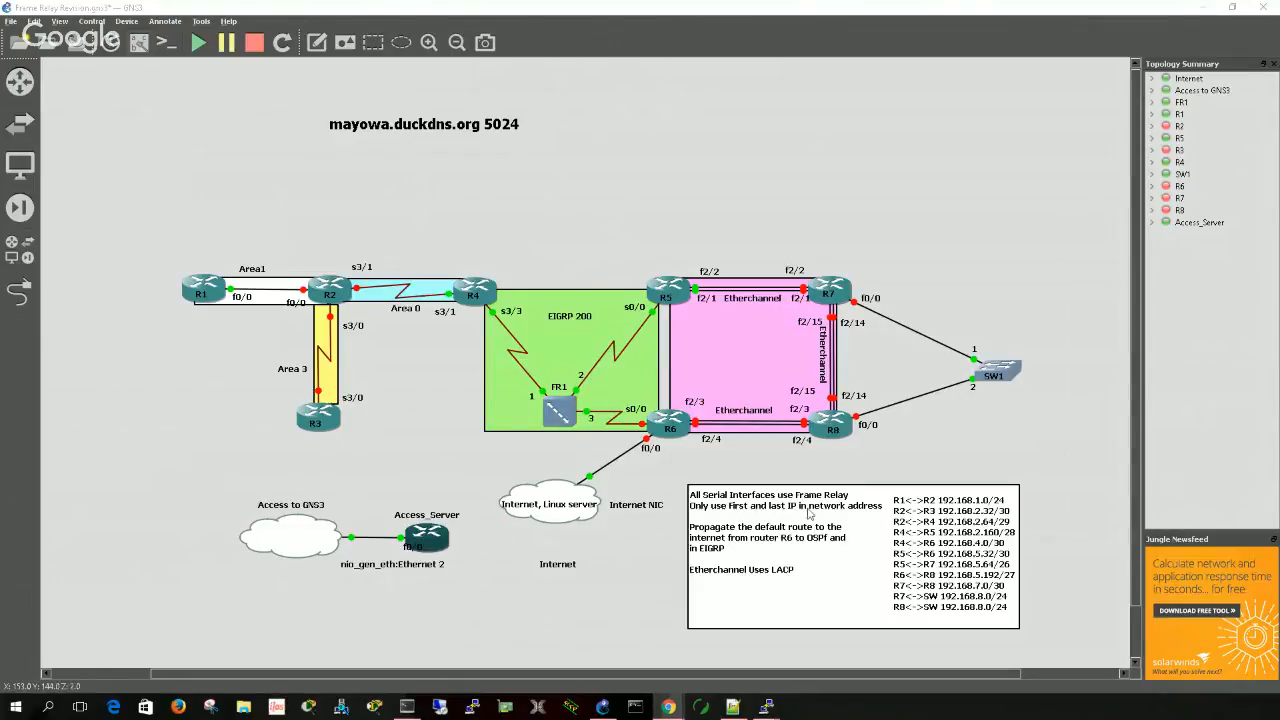
- Open the console of the Access_Server router from the GNS3 topology
{"action": "right_click", "coordinate": [436, 538]}
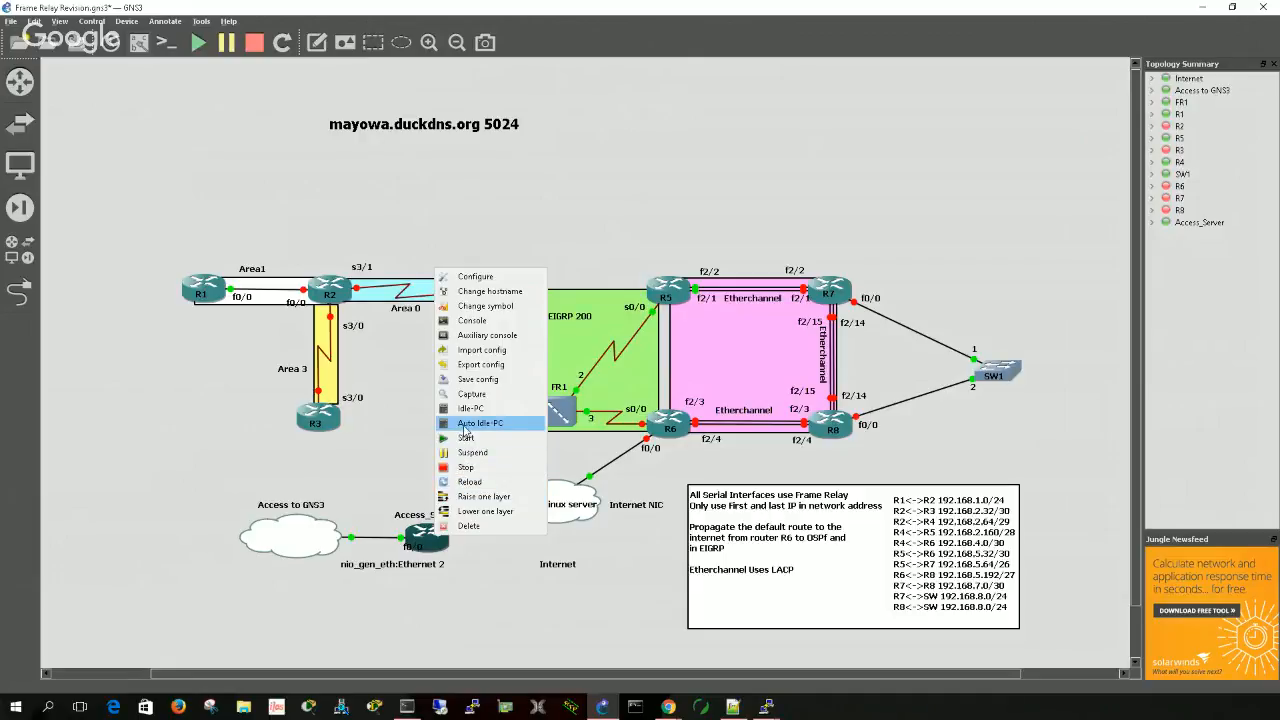
{"action": "left_click", "coordinate": [466, 321]}
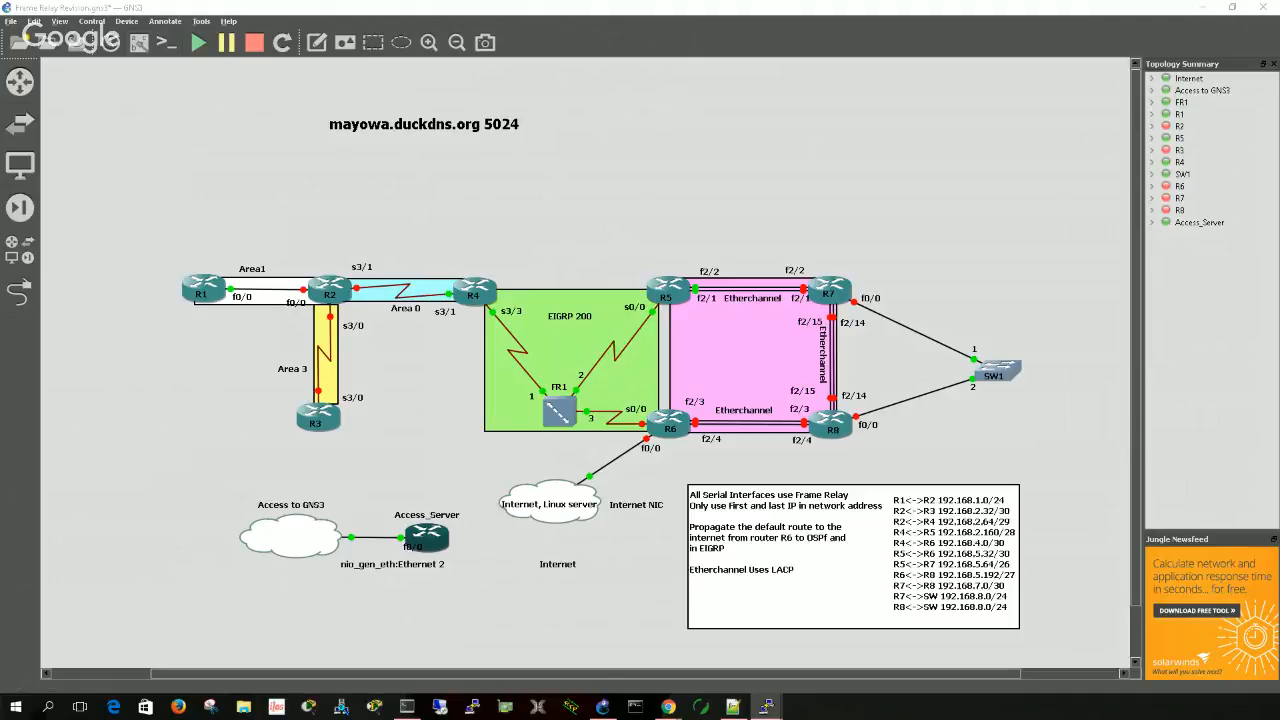
{"action": "left_click", "coordinate": [926, 582]}
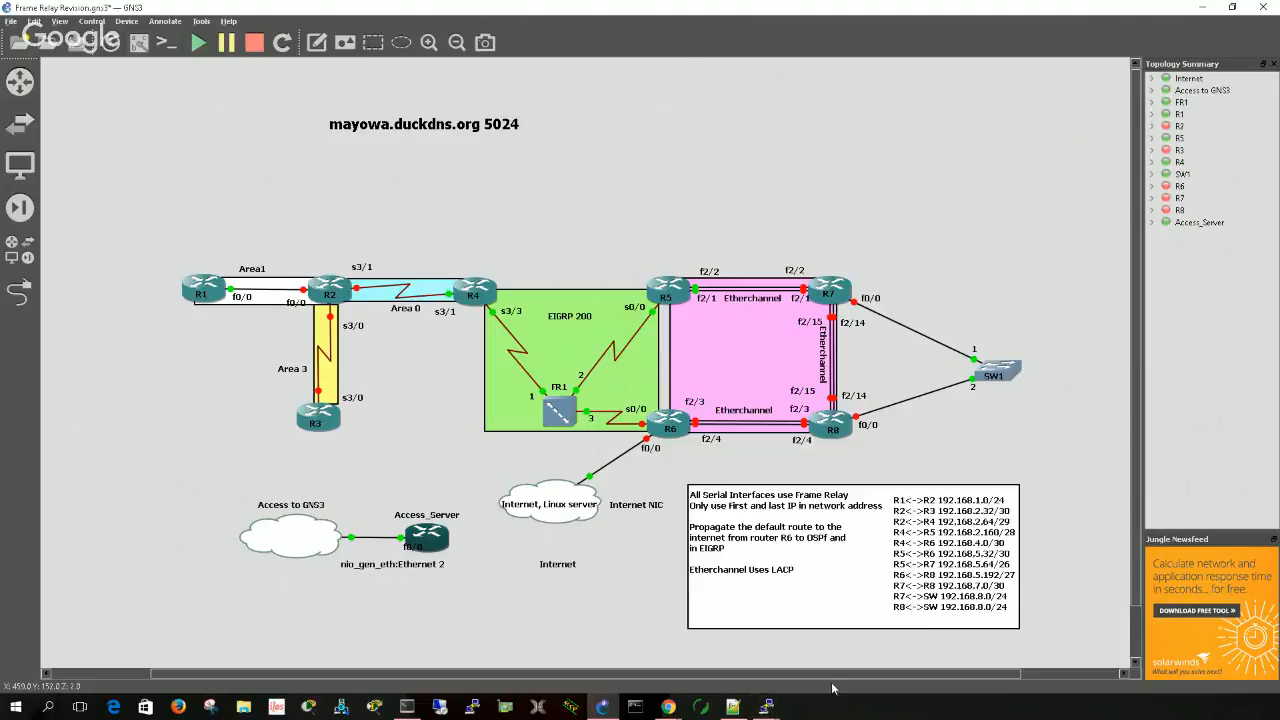
- Switch to SuperPuTTY, exit the R1 console session and open a Telnet session to 10.0.0.181 on port 2017
{"action": "left_click", "coordinate": [410, 708]}
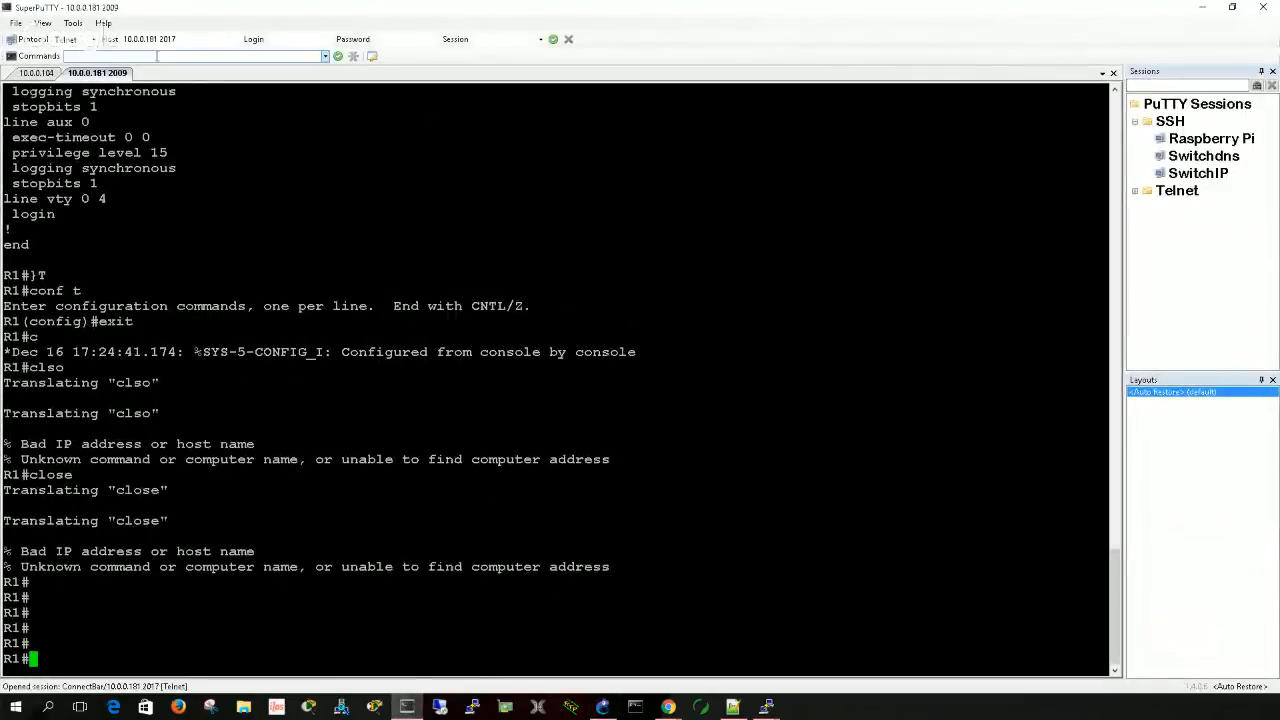
{"action": "left_click", "coordinate": [195, 38]}
{"action": "left_click", "coordinate": [195, 38]}
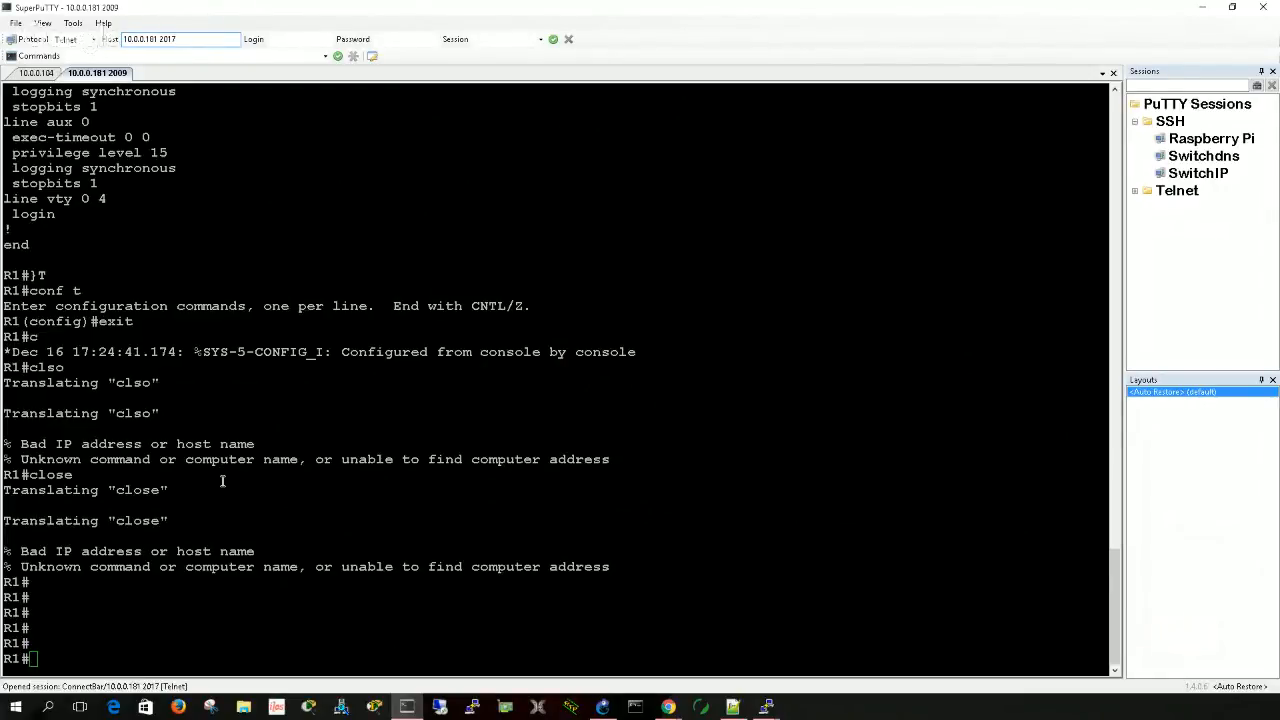
{"action": "left_click", "coordinate": [200, 563]}
{"action": "type", "text": "exit"}
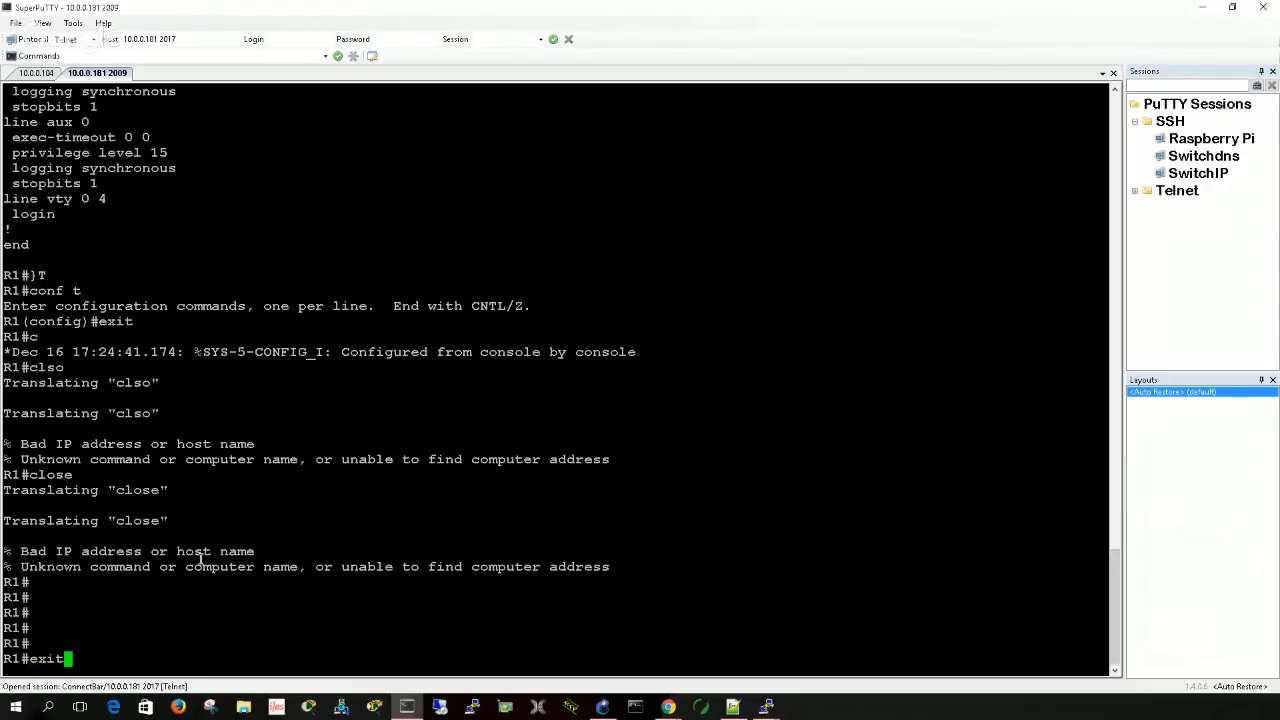
{"action": "key", "text": "Return"}
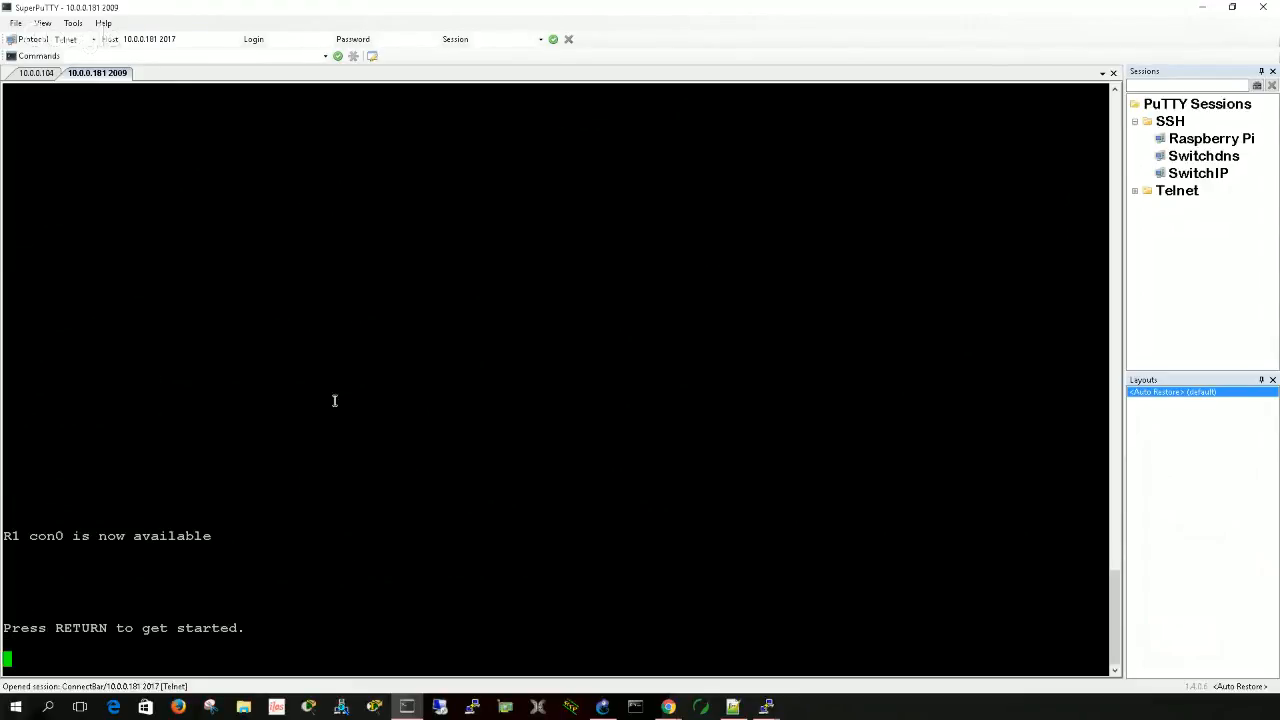
{"action": "left_click", "coordinate": [194, 39]}
{"action": "key", "text": "Return"}
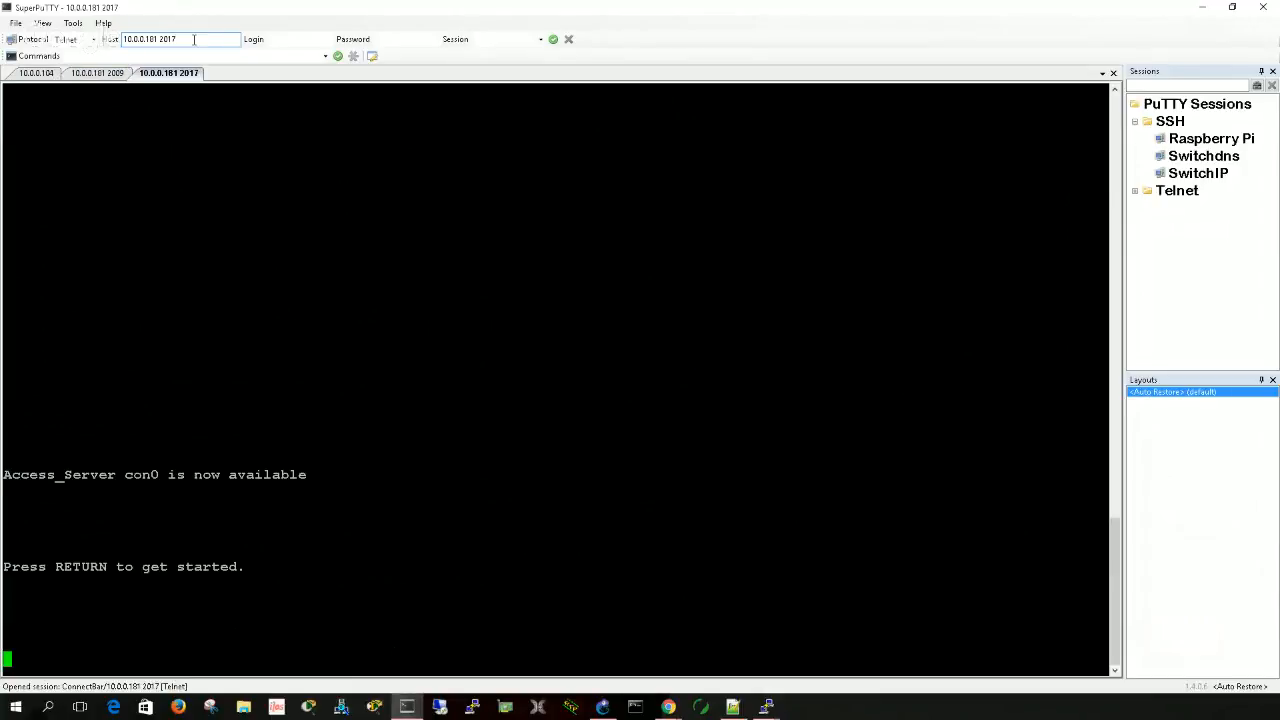
- Start the Access_Server console session and examine the message-of-the-day and exec banner text
{"action": "left_click", "coordinate": [181, 306]}
{"action": "key", "text": "Return"}
{"action": "key", "text": "Return"}
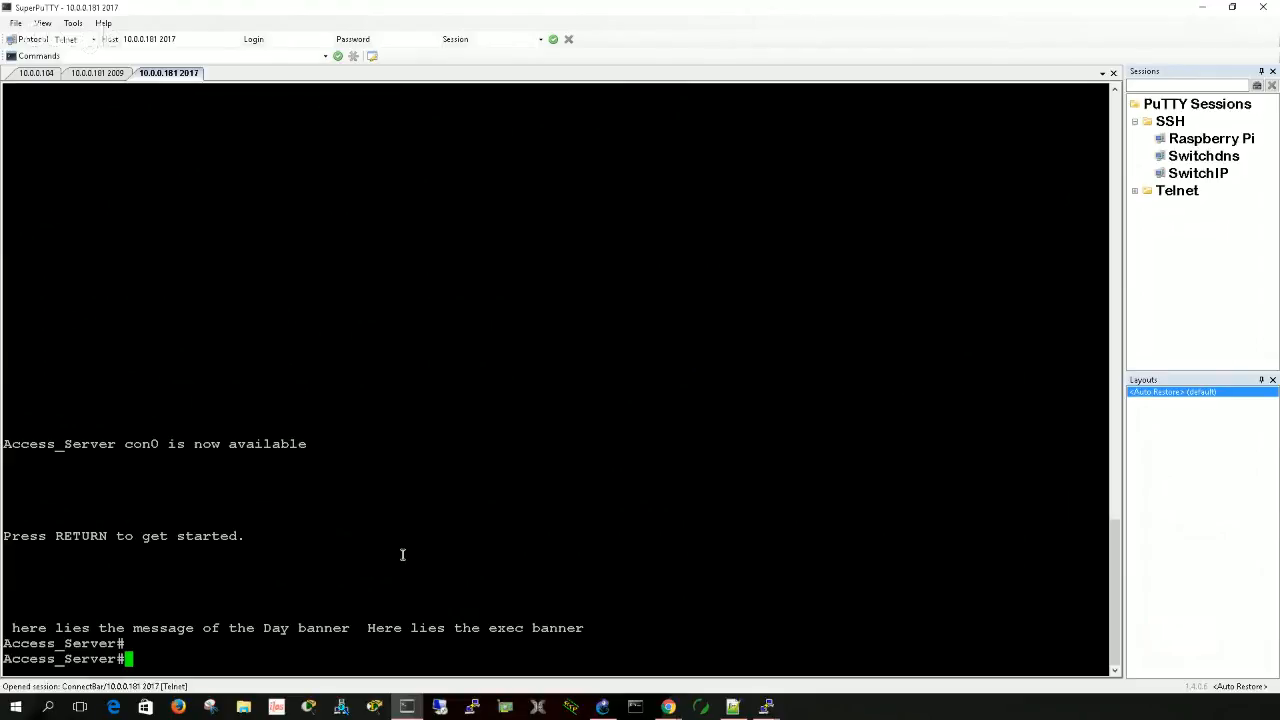
{"action": "left_click_drag", "start_coordinate": [11, 627], "coordinate": [582, 628]}
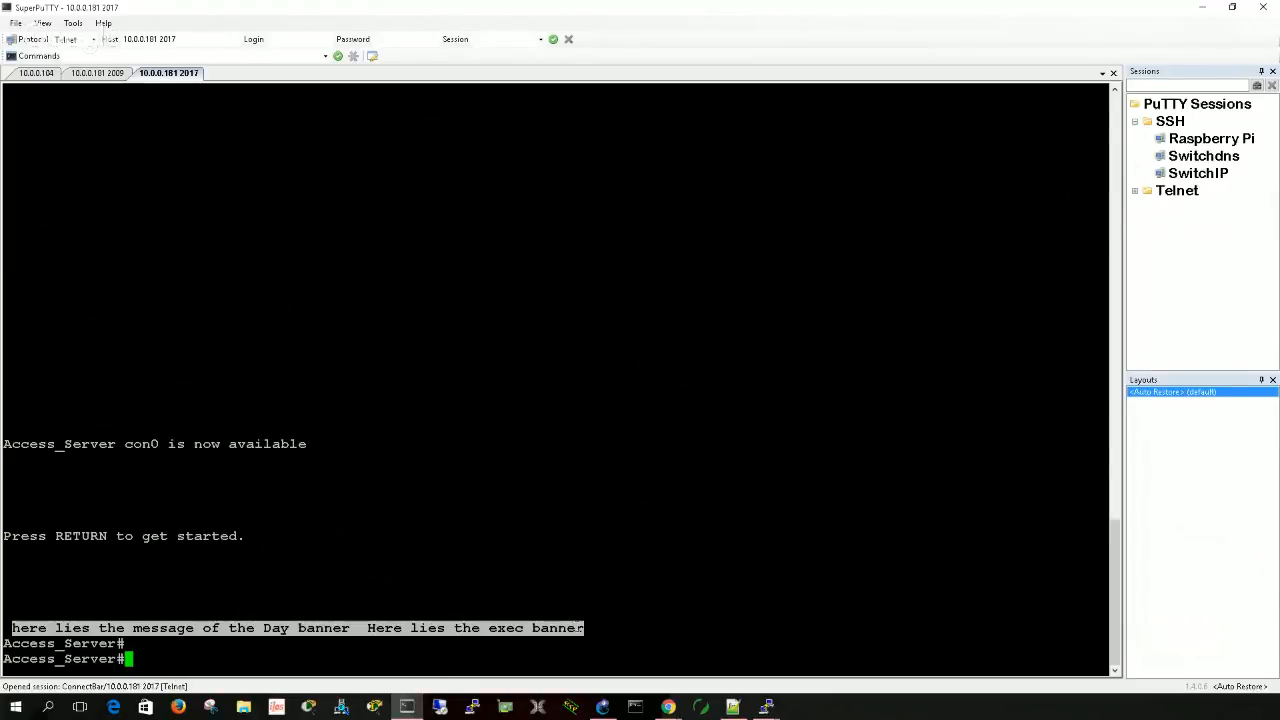
{"action": "left_click", "coordinate": [205, 641]}
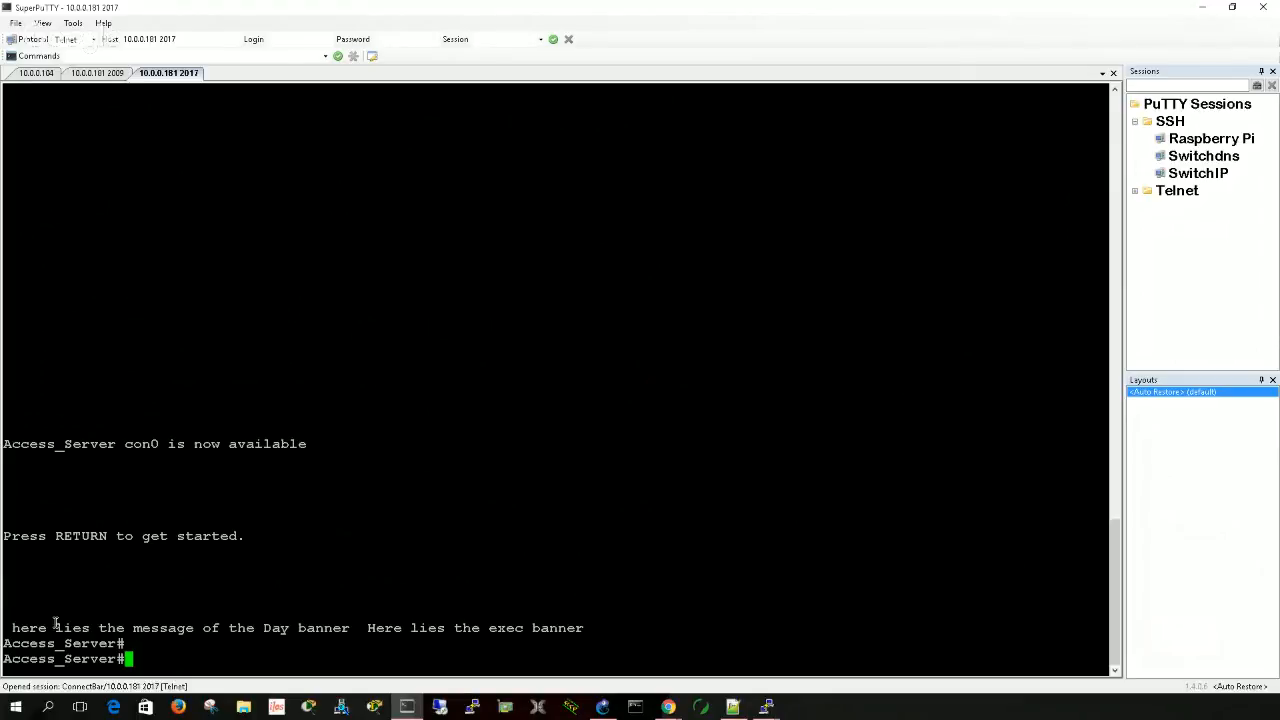
{"action": "left_click_drag", "start_coordinate": [10, 628], "coordinate": [290, 629]}
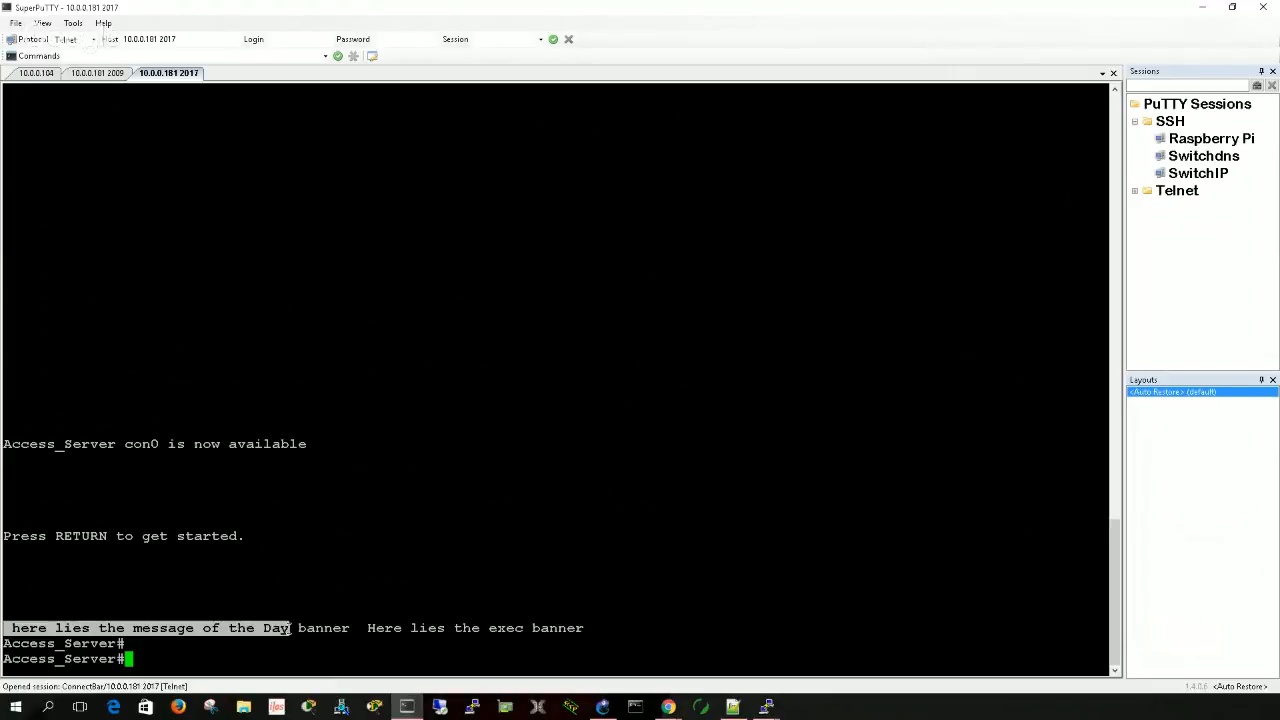
{"action": "left_click", "coordinate": [289, 601]}
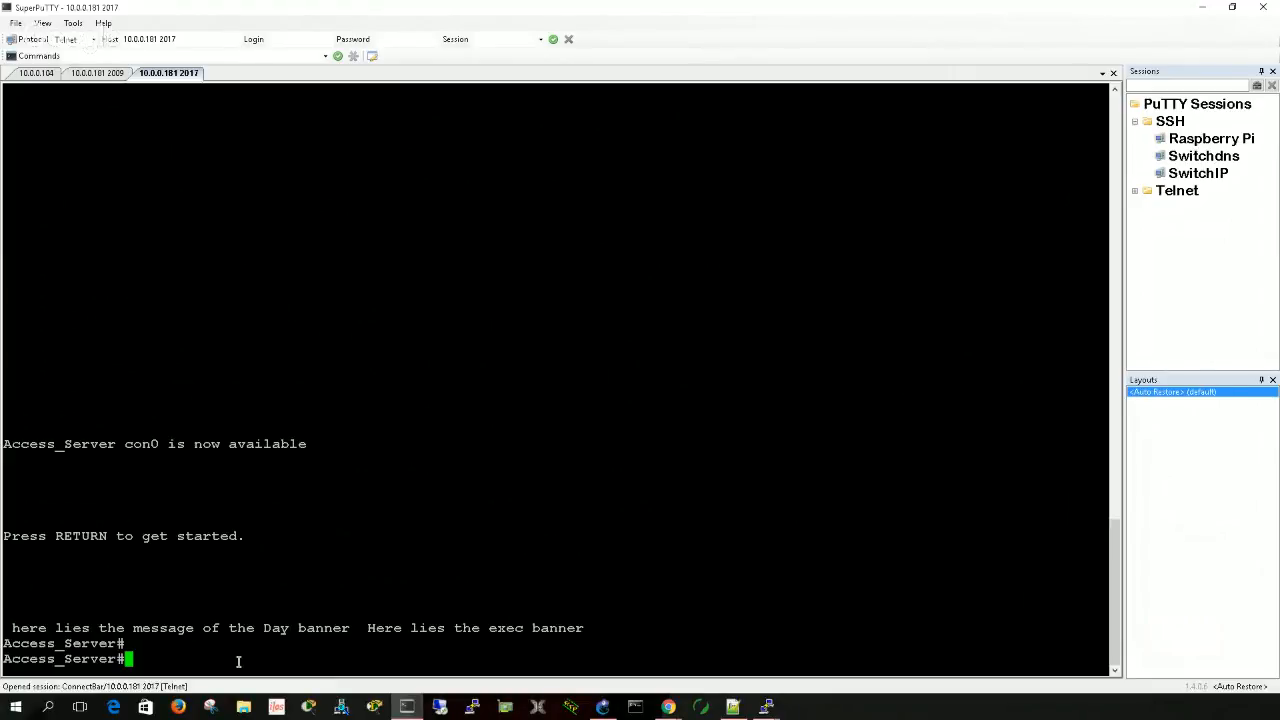
- Enter global configuration mode, check the available console line numbers, and enter line configuration for console 0
{"action": "type", "text": "conf t"}
{"action": "key", "text": "Return"}
{"action": "key", "text": "Return"}
{"action": "type", "text": "lint"}
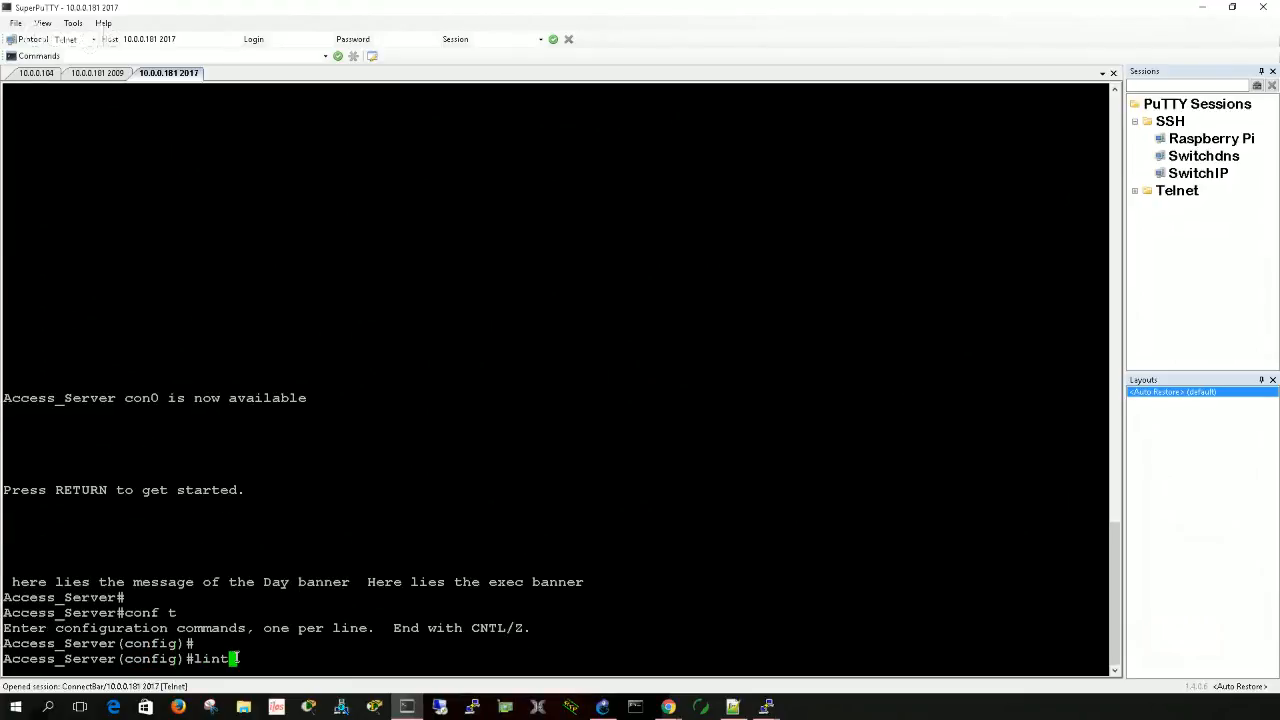
{"action": "type", "text": " con"}
{"action": "key", "text": "BackSpace"}
{"action": "key", "text": "BackSpace"}
{"action": "key", "text": "BackSpace"}
{"action": "key", "text": "BackSpace"}
{"action": "key", "text": "BackSpace"}
{"action": "type", "text": "e con 0"}
{"action": "key", "text": "BackSpace"}
{"action": "type", "text": "?"}
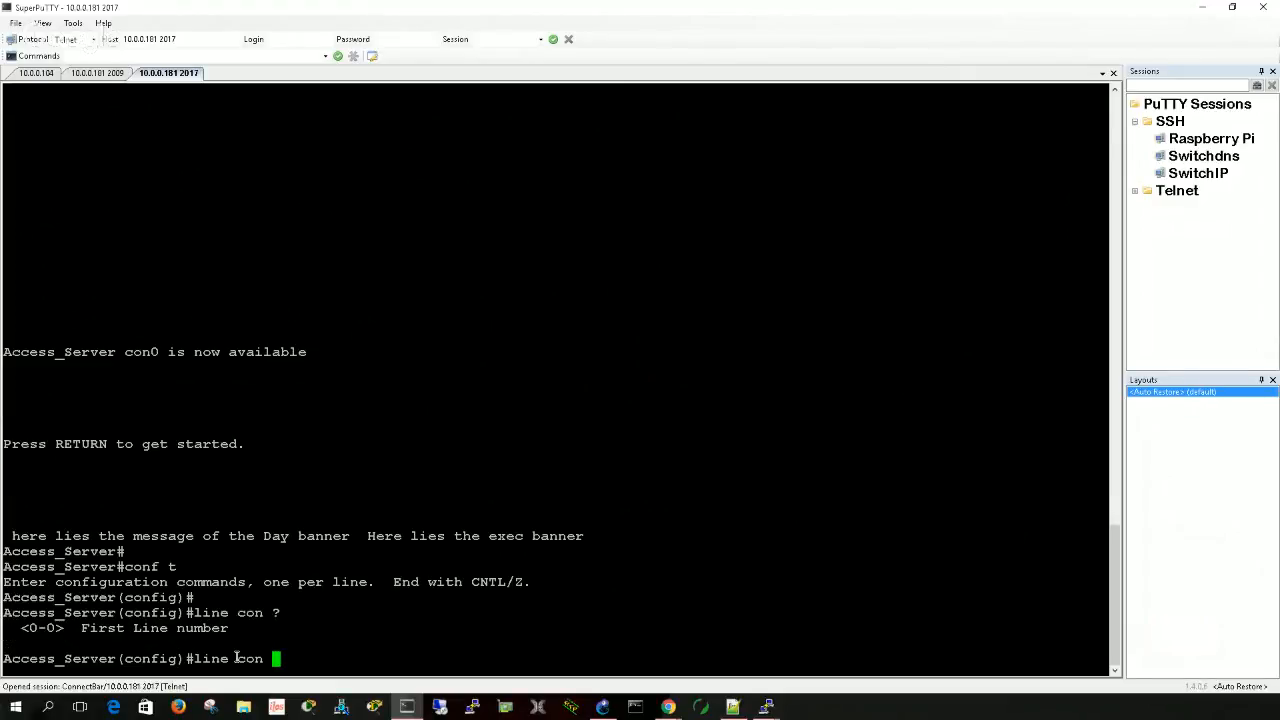
{"action": "type", "text": "0 ?"}
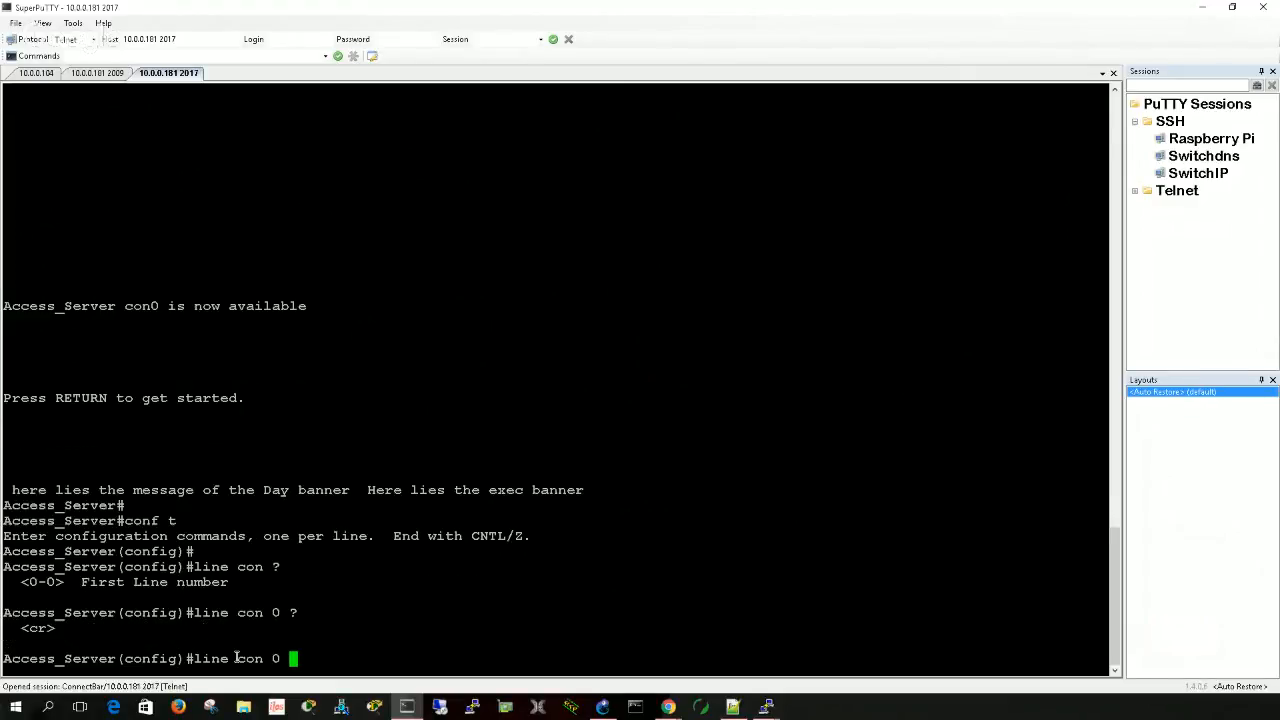
{"action": "key", "text": "Return"}
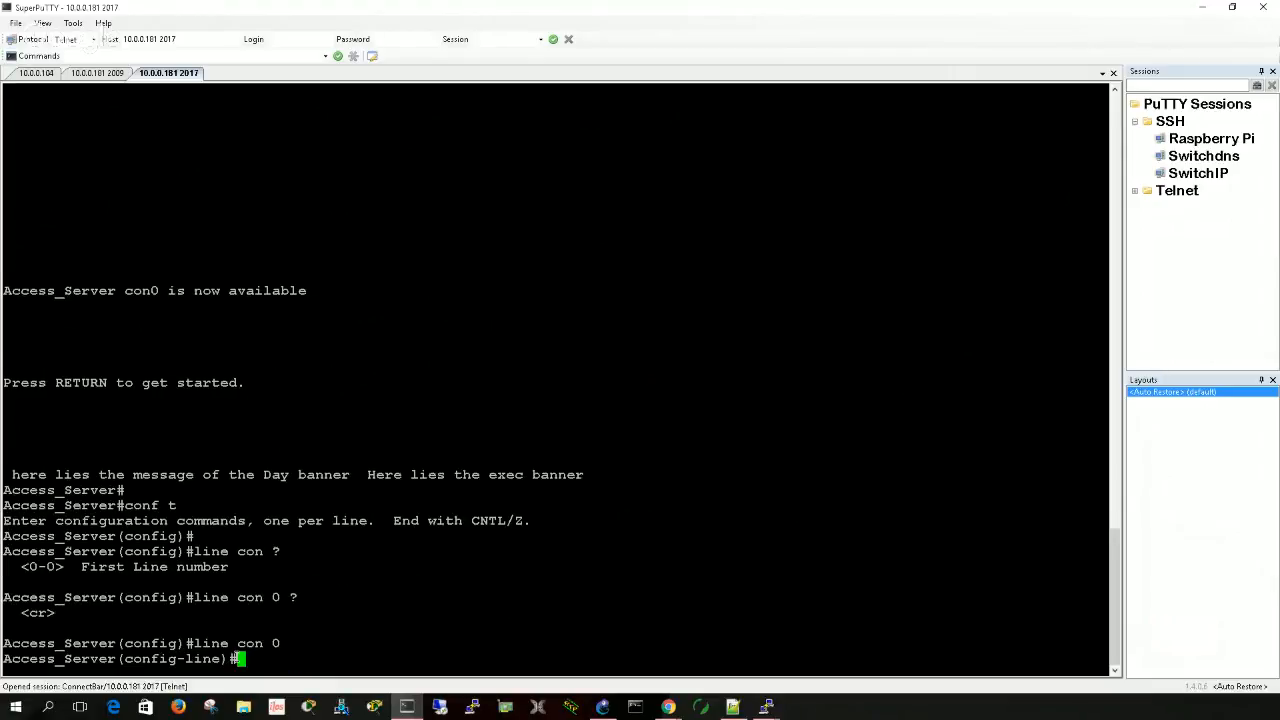
- Set the console line's password and enable password login on it
{"action": "type", "text": "login"}
{"action": "key", "text": "Return"}
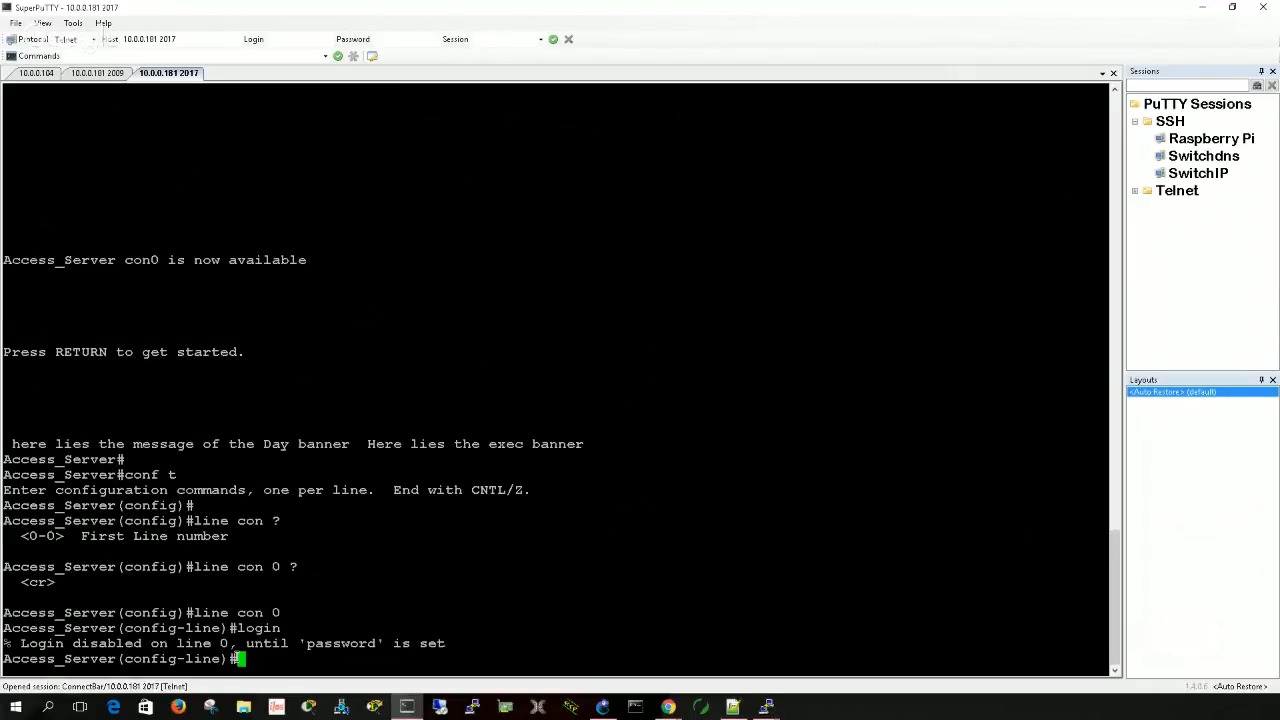
{"action": "type", "text": "pass"}
{"action": "key", "text": "Tab"}
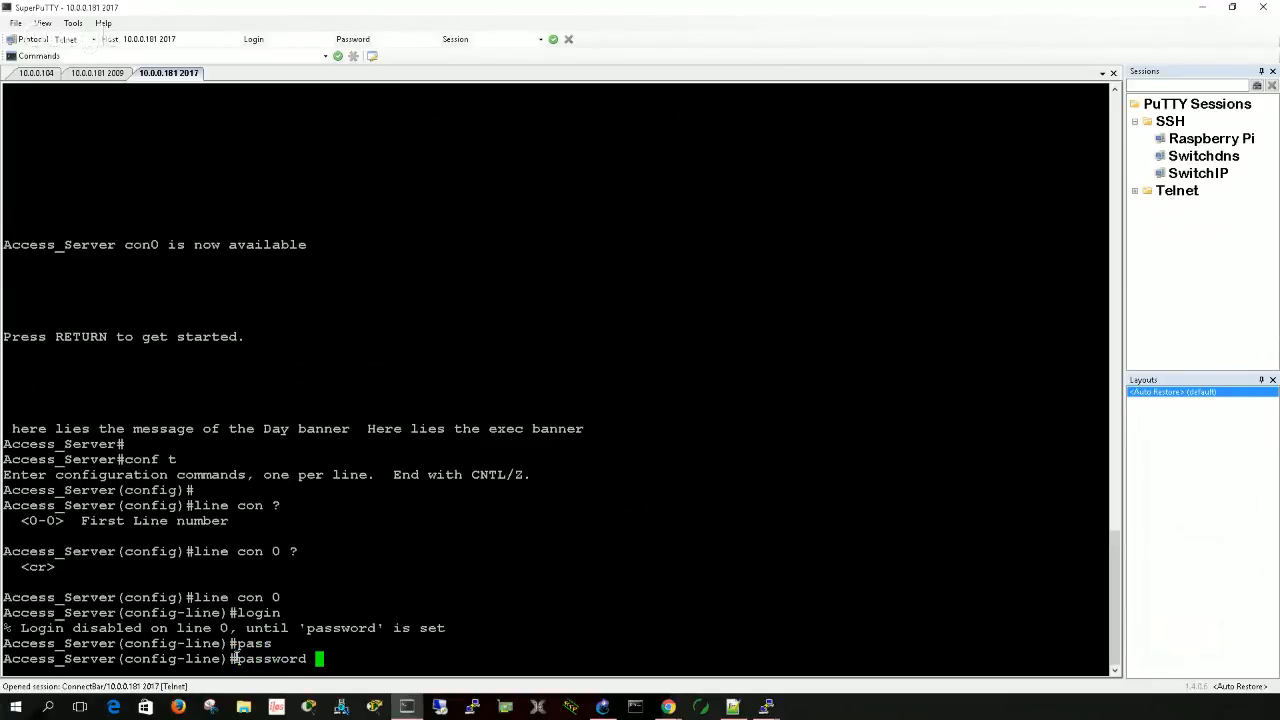
{"action": "type", "text": "cisco"}
{"action": "key", "text": "Return"}
{"action": "type", "text": "line)#l"}
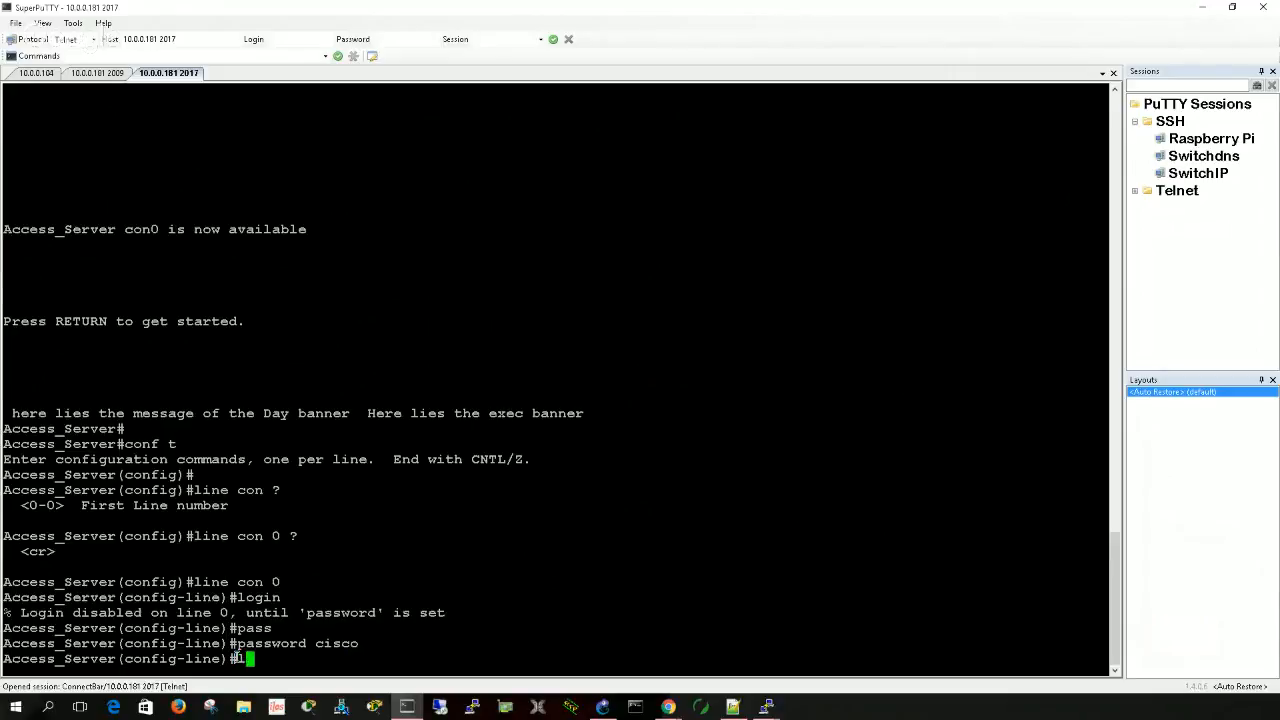
{"action": "type", "text": "ogin"}
{"action": "key", "text": "Return"}
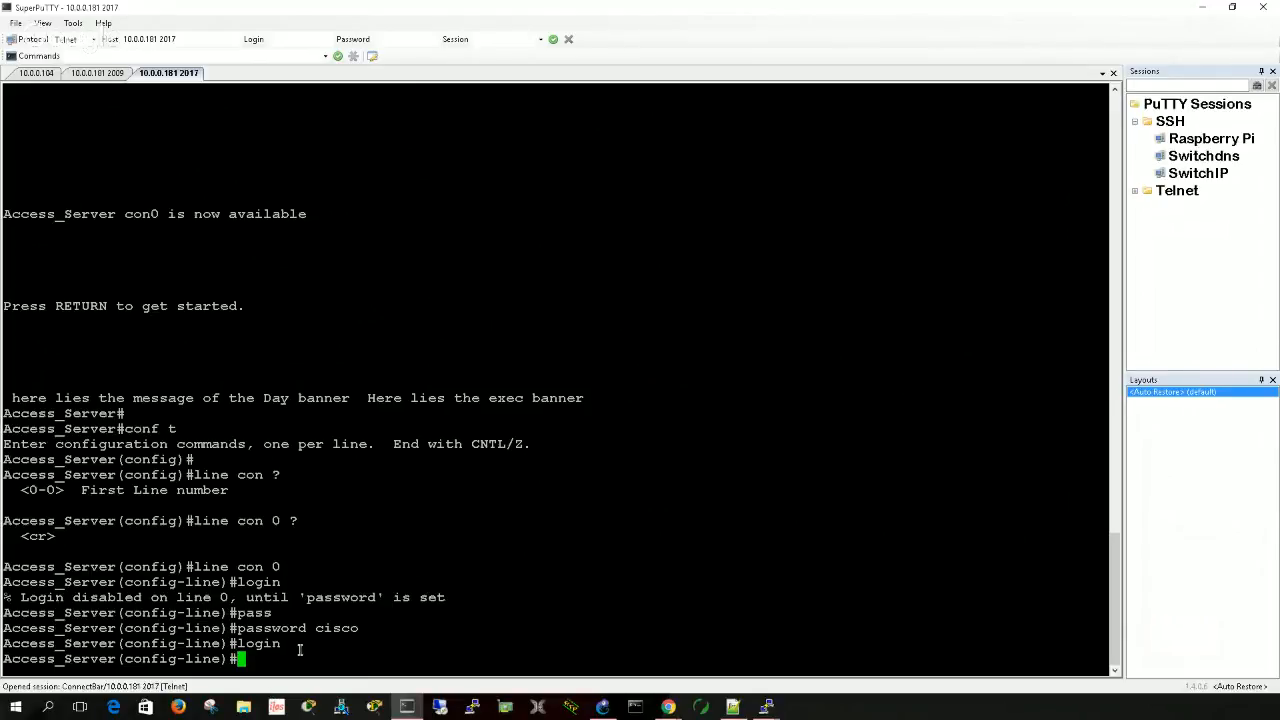
- List the login command's options and set the console line to authenticate with login local
{"action": "type", "text": "logim ?"}
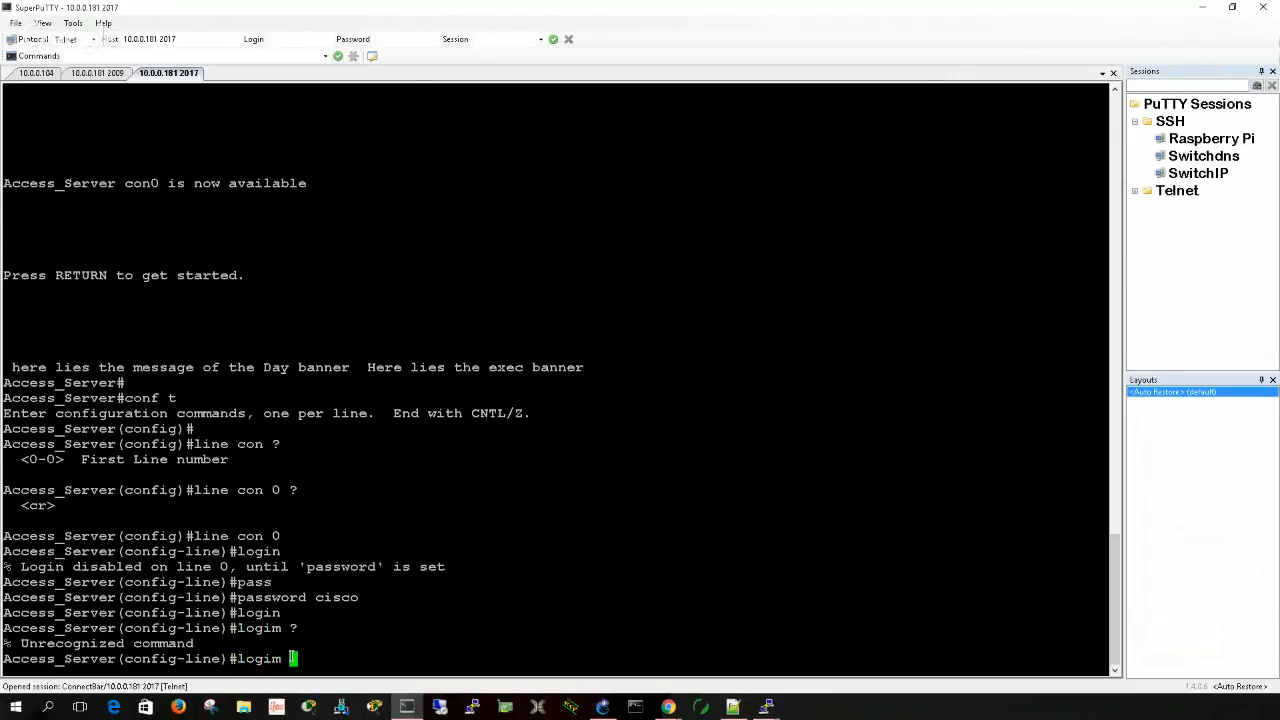
{"action": "key", "text": "BackSpace"}
{"action": "key", "text": "BackSpace"}
{"action": "type", "text": "n ?"}
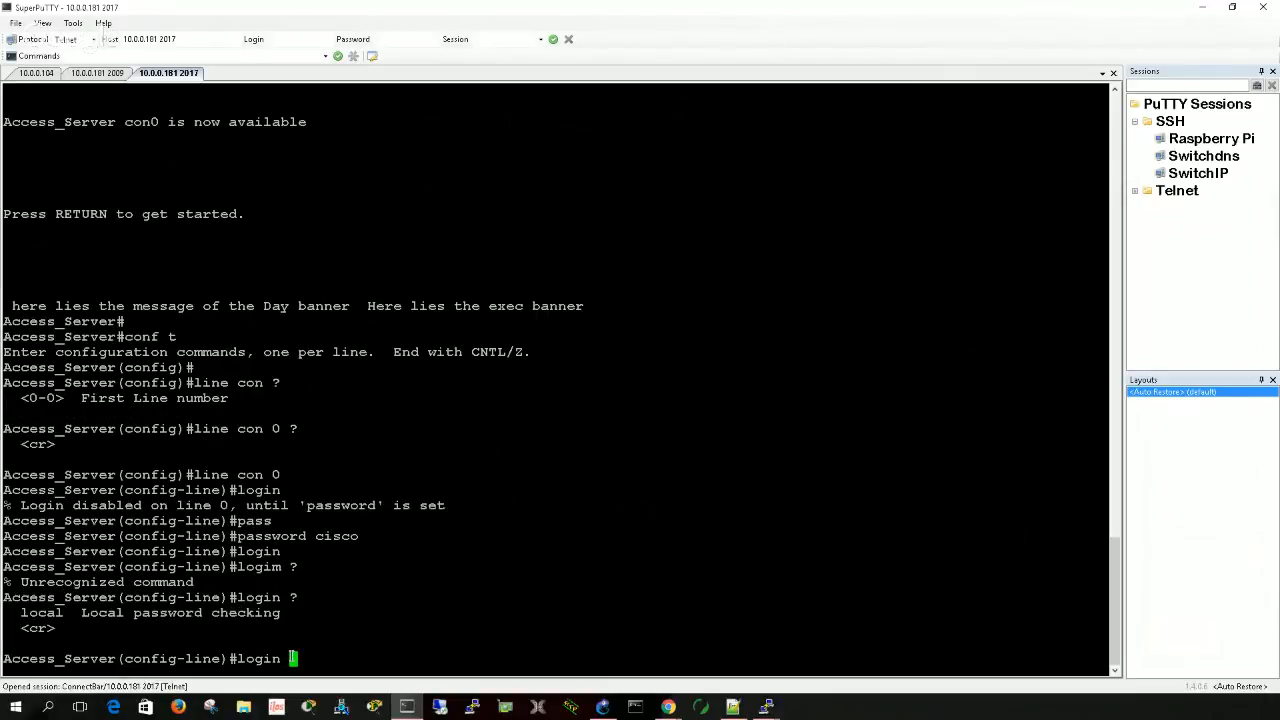
{"action": "type", "text": "local"}
{"action": "key", "text": "Return"}
- Leave configuration mode and exit the Access_Server console session
{"action": "key", "text": "Return"}
{"action": "key", "text": "Return"}
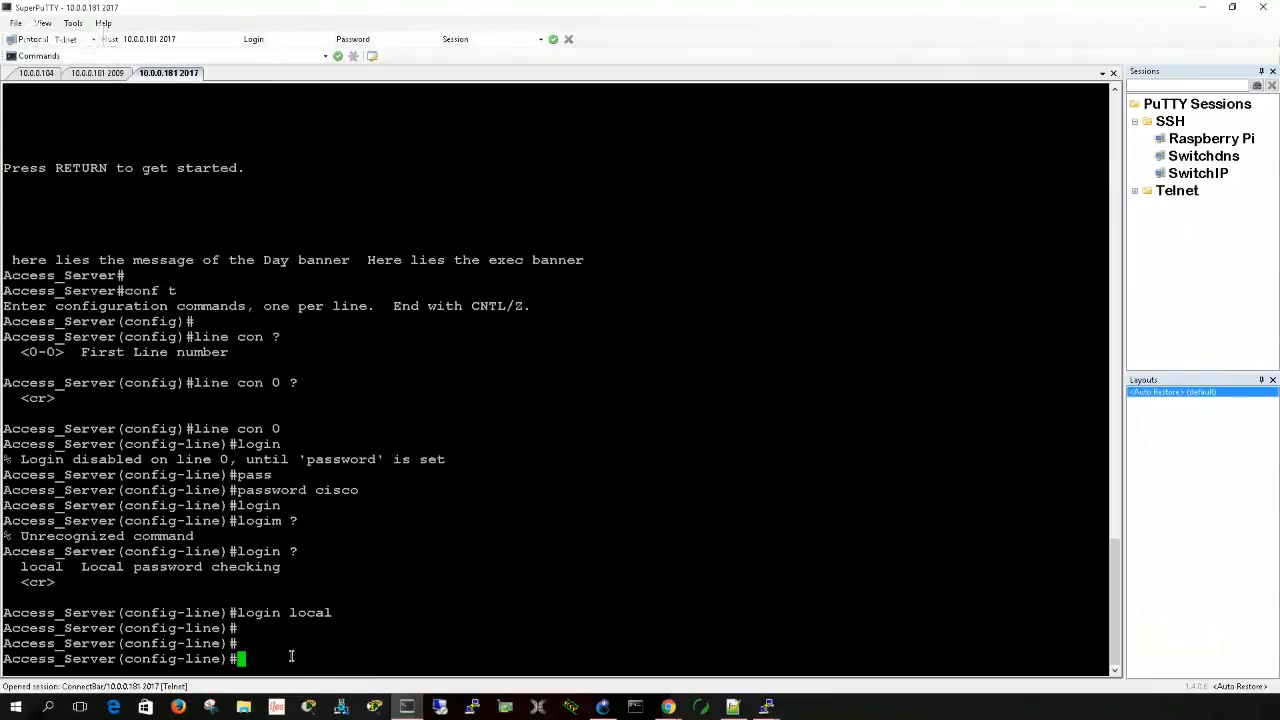
{"action": "type", "text": "end"}
{"action": "key", "text": "Return"}
{"action": "type", "text": "exit"}
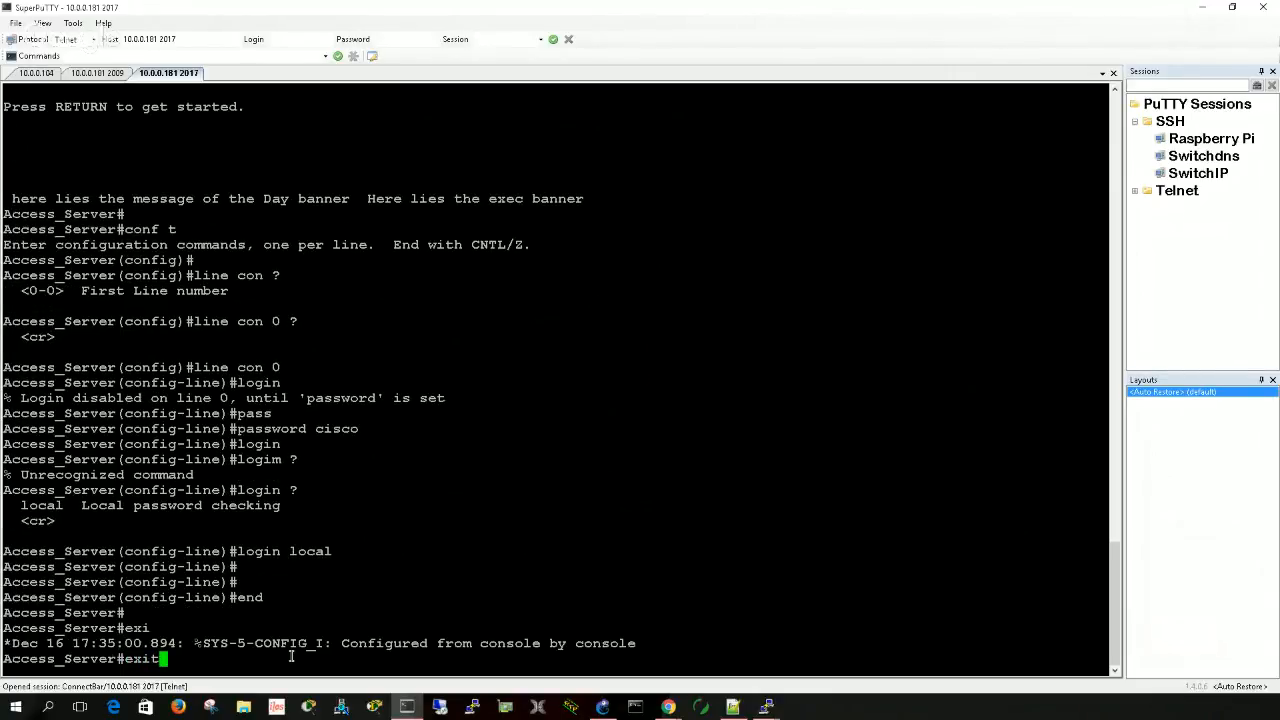
{"action": "key", "text": "Return"}
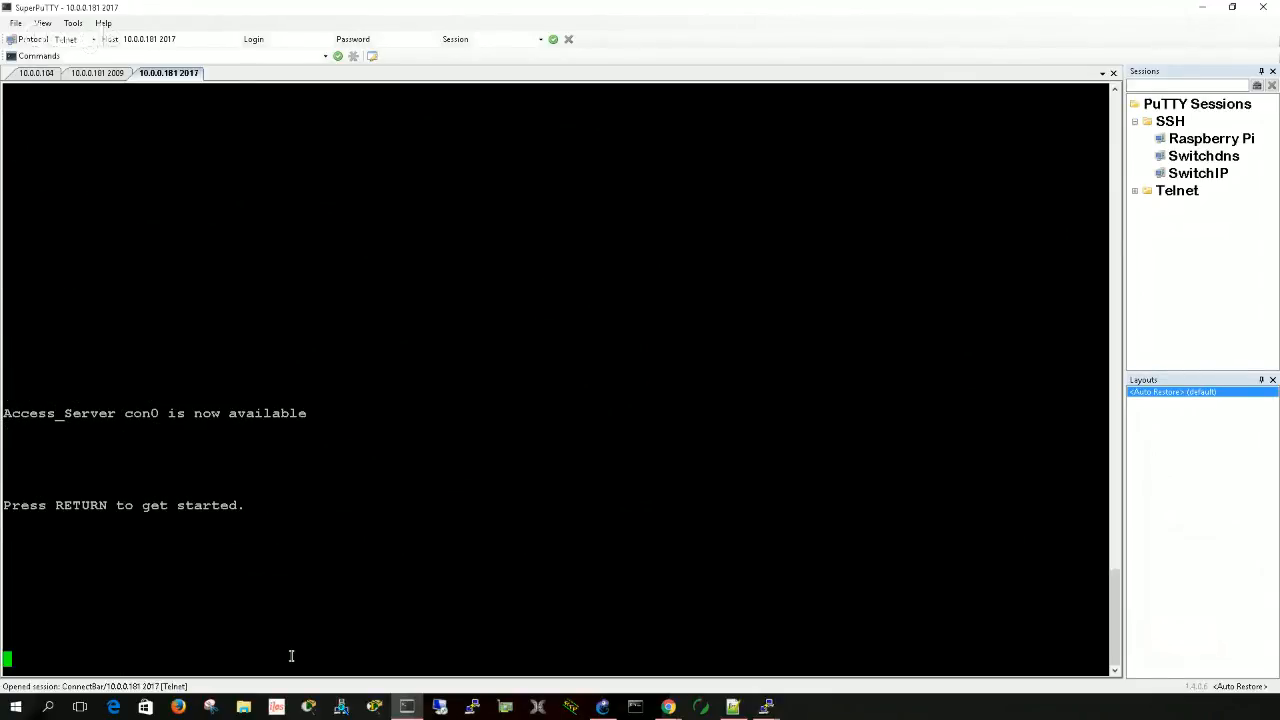
- Open a second Telnet session to 10.0.0.181 on port 2017 and close the earlier session to that port
{"action": "left_click", "coordinate": [195, 38]}
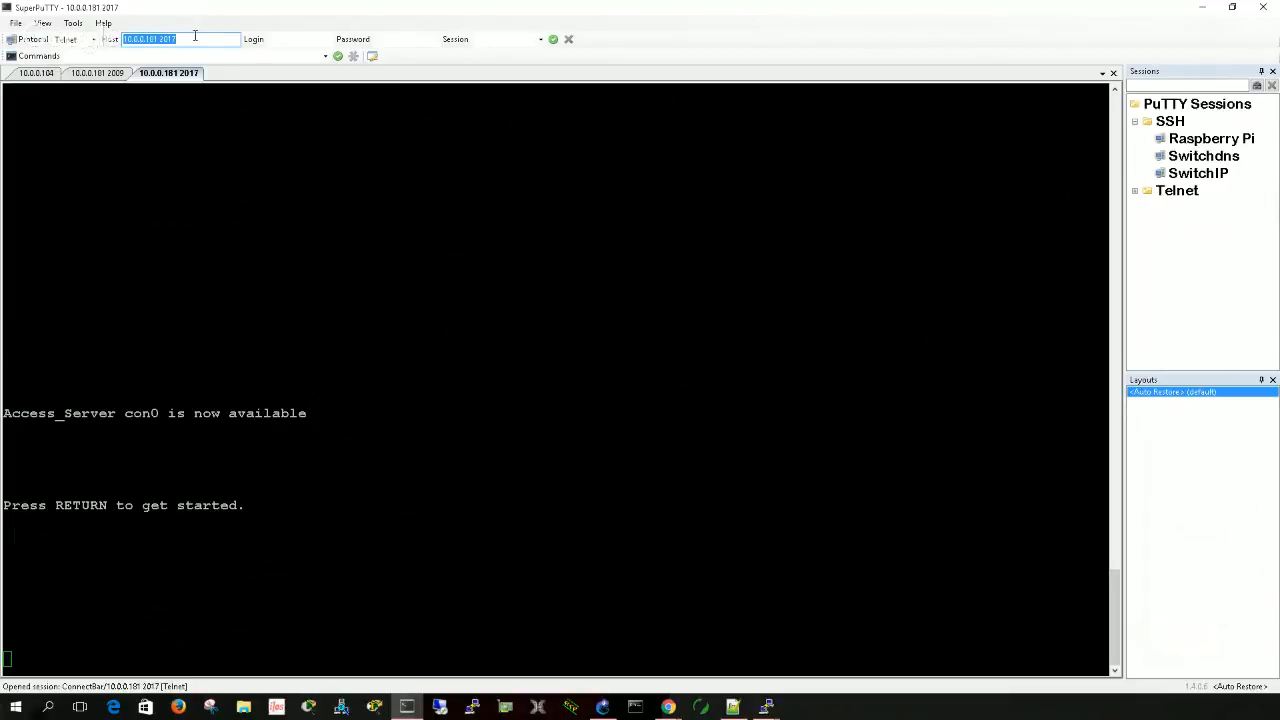
{"action": "key", "text": "Return"}
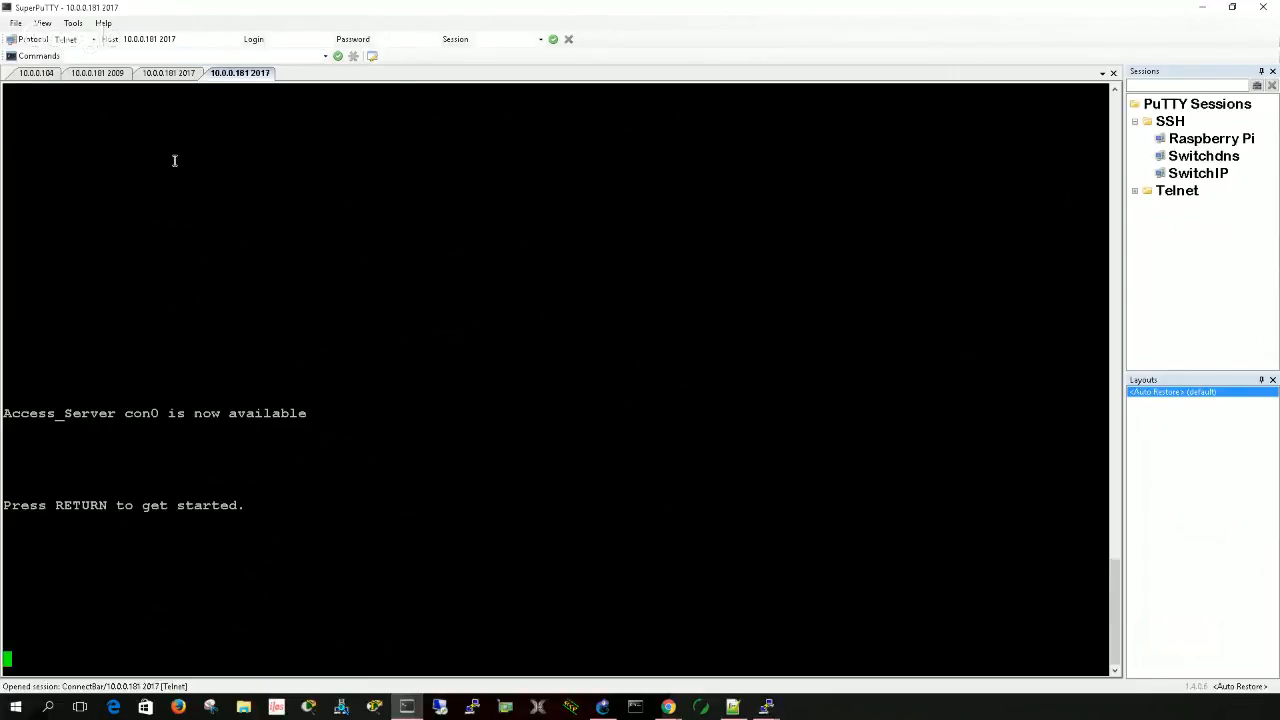
{"action": "left_click", "coordinate": [183, 74]}
{"action": "right_click", "coordinate": [192, 73]}
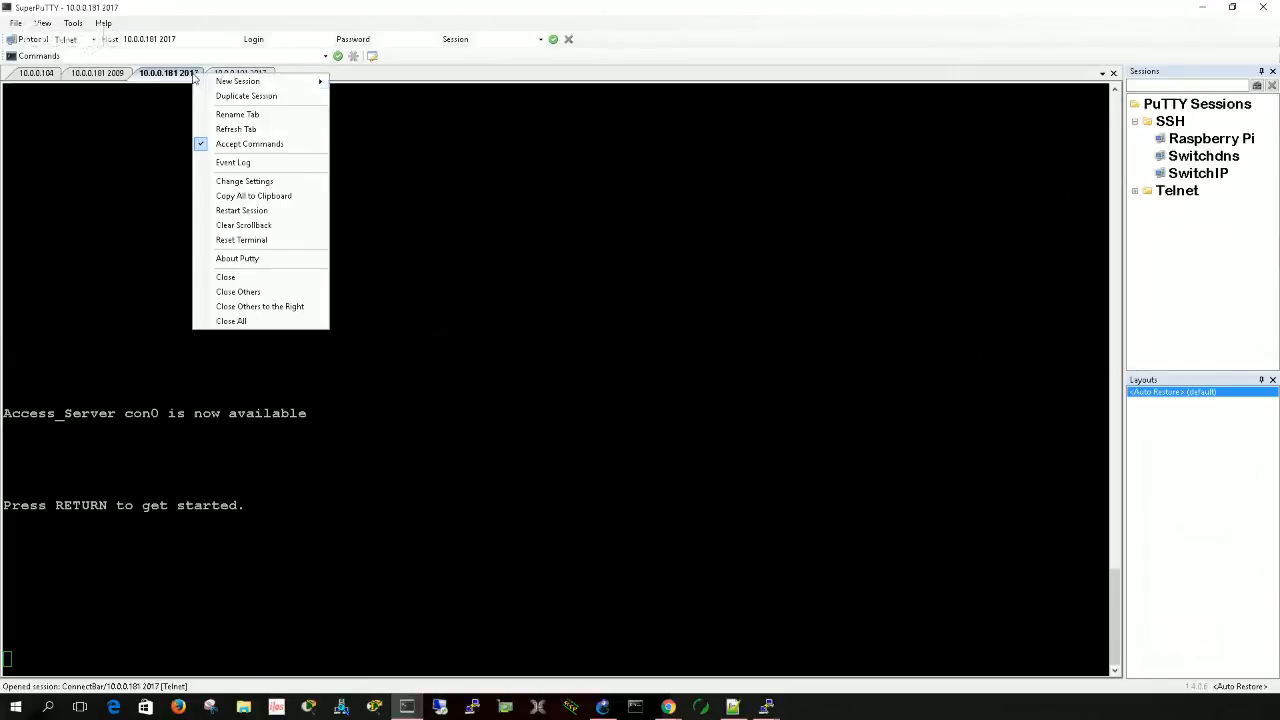
{"action": "left_click", "coordinate": [230, 277]}
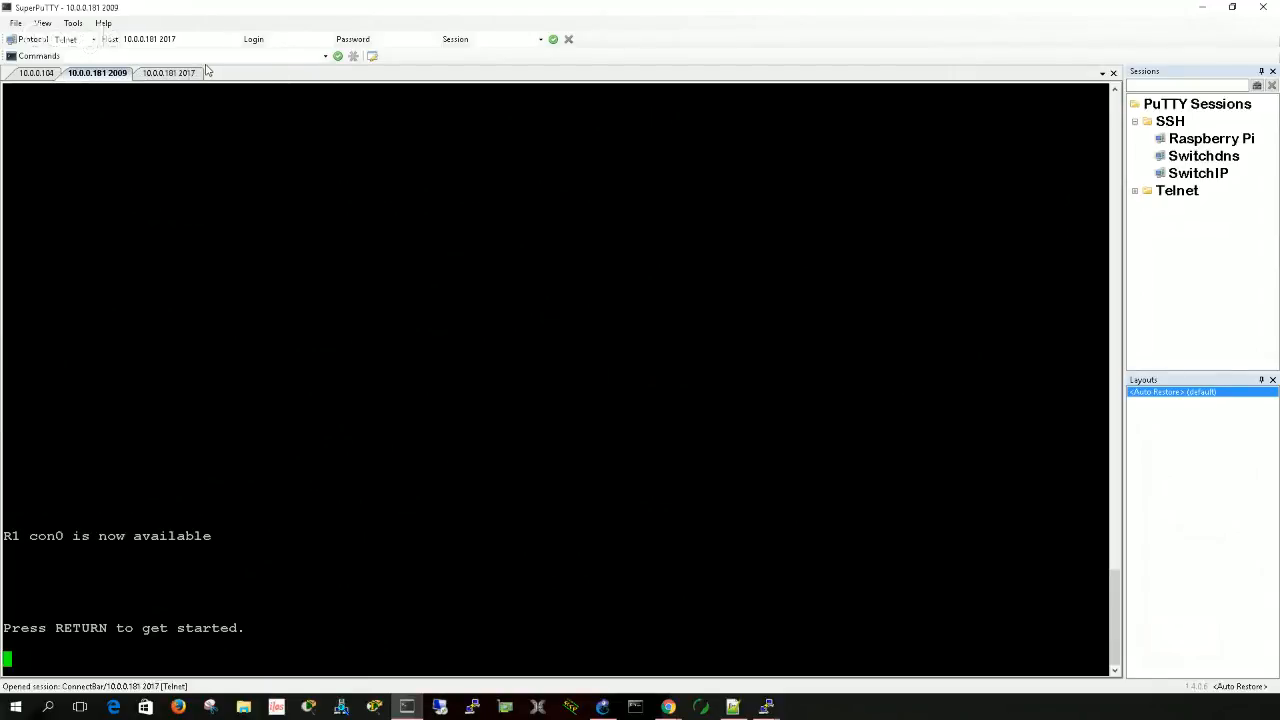
{"action": "left_click", "coordinate": [189, 77]}
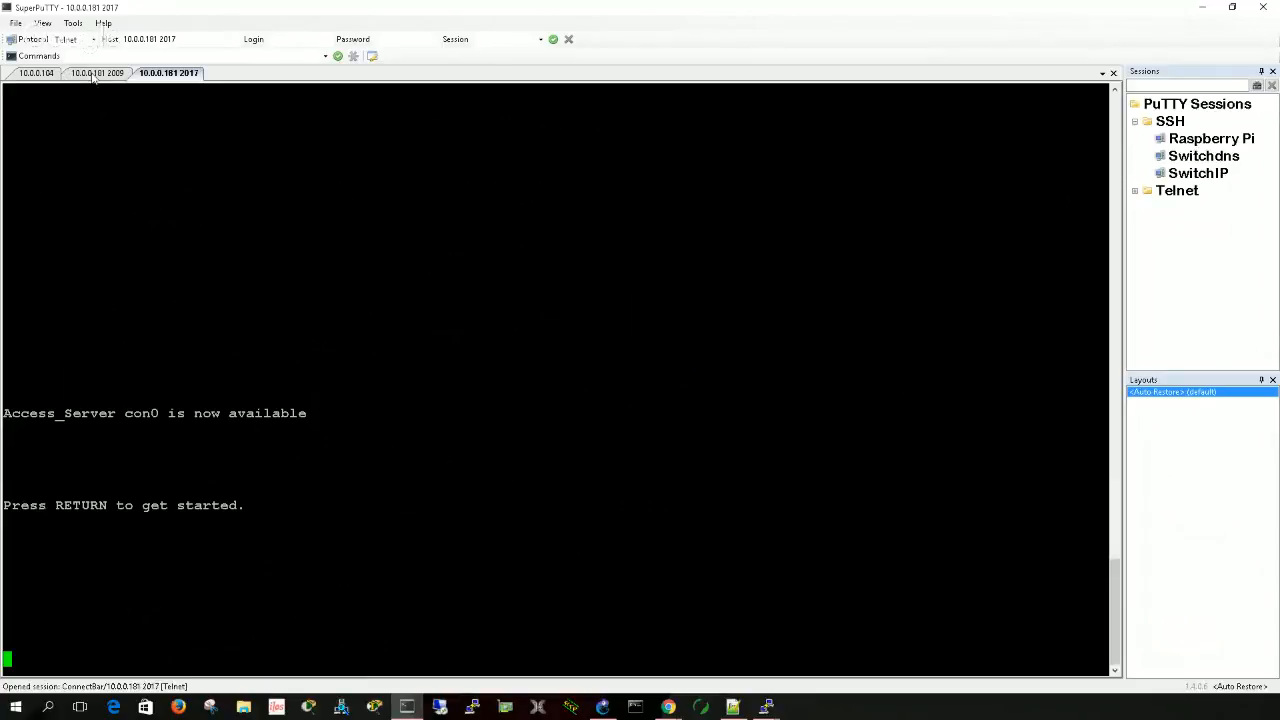
- Close all open sessions and open a fresh Telnet session to 10.0.0.181 on port 2017
{"action": "right_click", "coordinate": [50, 79]}
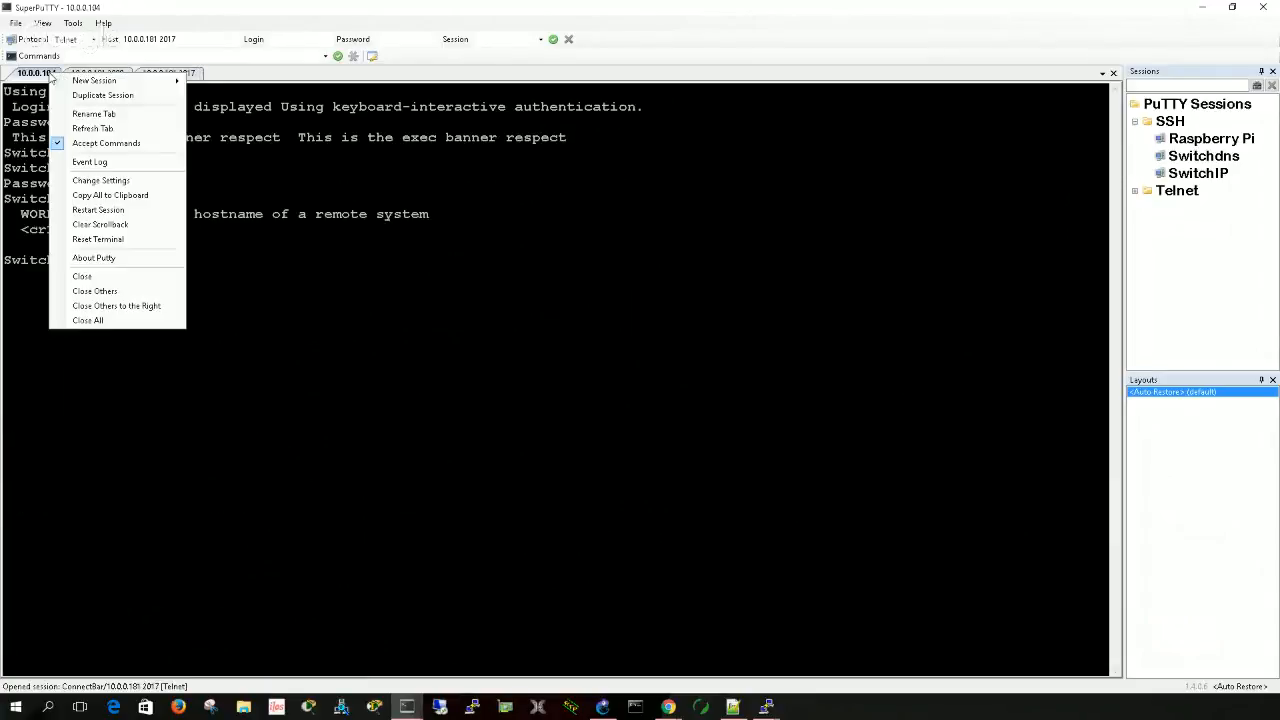
{"action": "left_click", "coordinate": [100, 321]}
{"action": "left_click", "coordinate": [185, 38]}
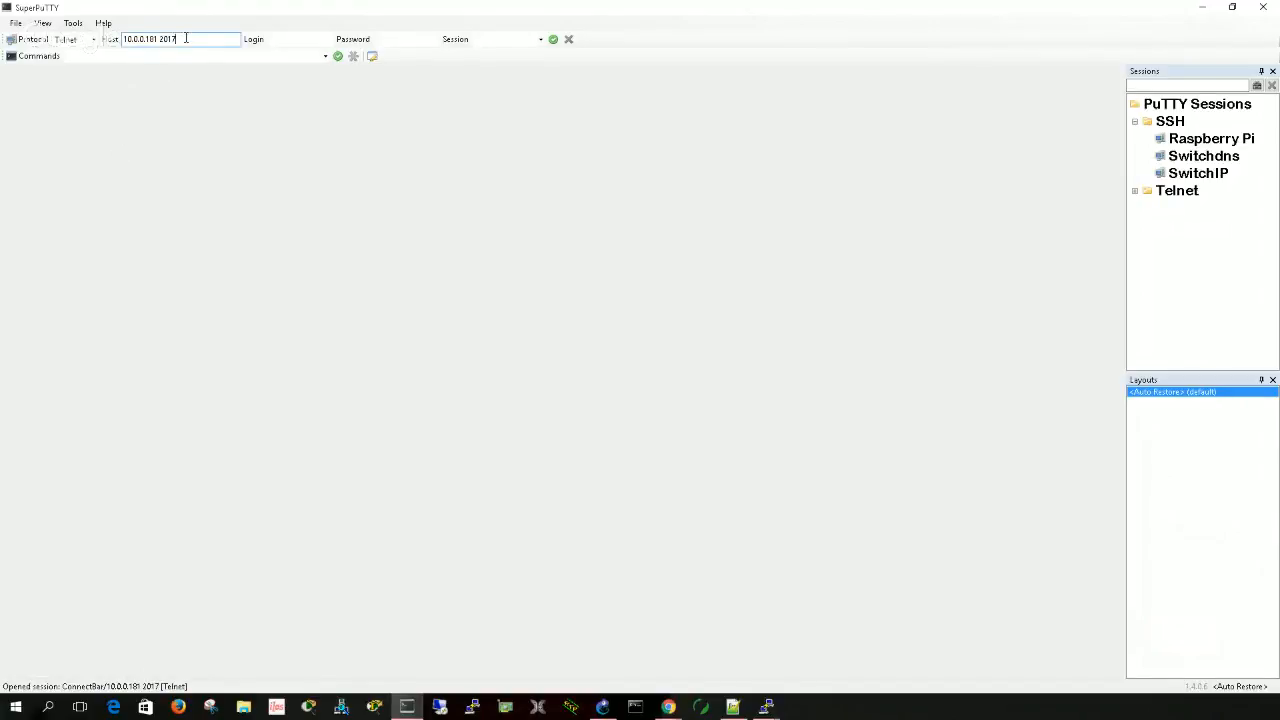
{"action": "double_click", "coordinate": [185, 38]}
{"action": "left_click", "coordinate": [187, 38]}
{"action": "key", "text": "Return"}
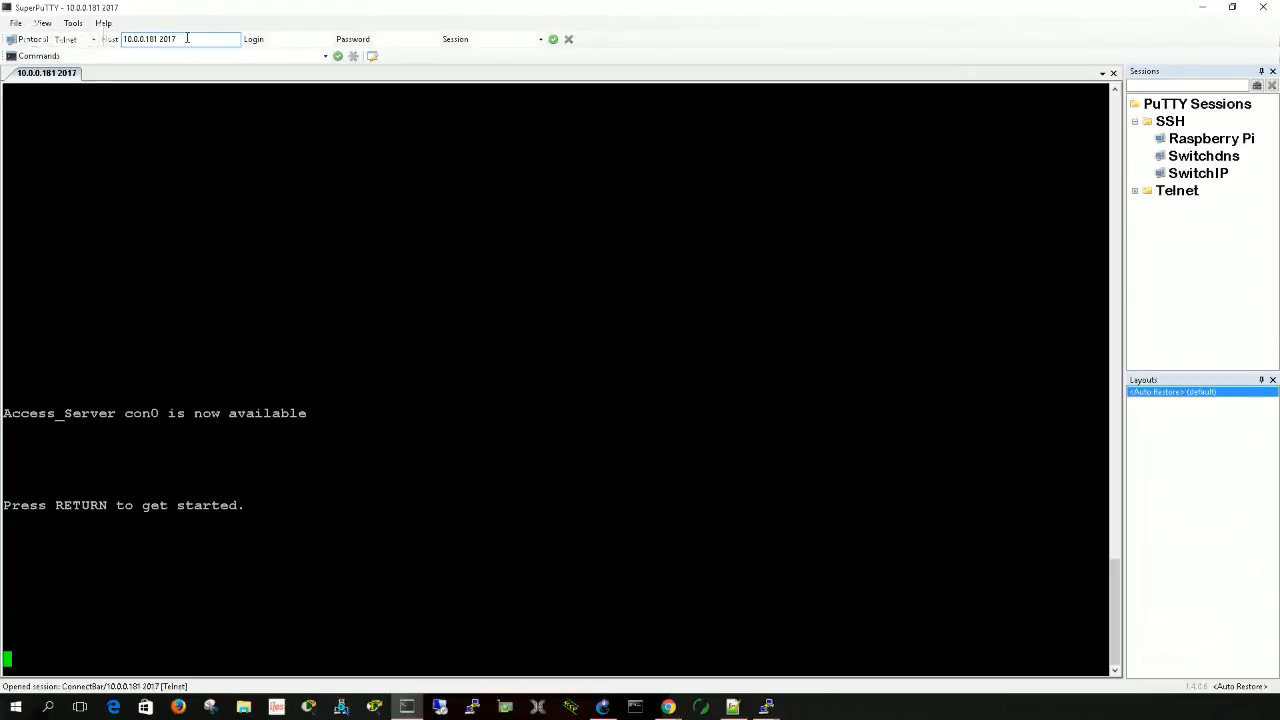
- Log in to the Access_Server console as test1 with the account password, and examine the exec banner
{"action": "key", "text": "Return"}
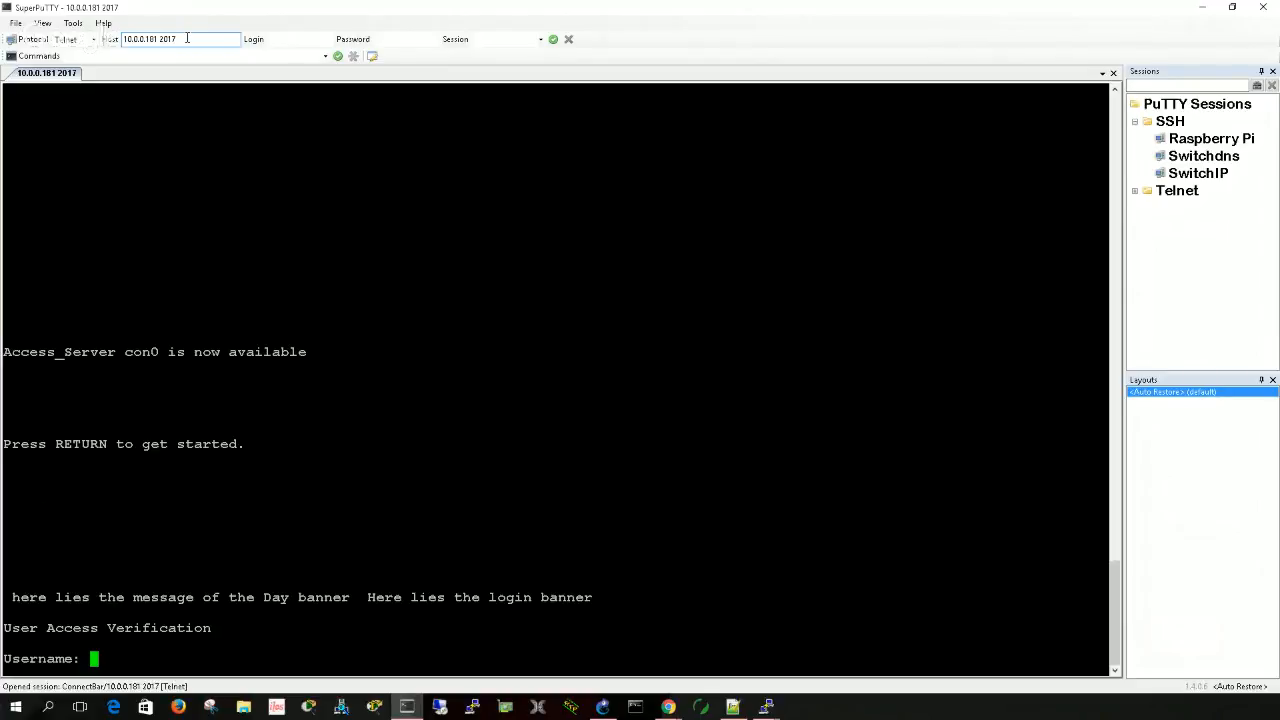
{"action": "type", "text": "telnet"}
{"action": "key", "text": "BackSpace"}
{"action": "key", "text": "BackSpace"}
{"action": "key", "text": "BackSpace"}
{"action": "key", "text": "BackSpace"}
{"action": "type", "text": "st1"}
{"action": "key", "text": "Return"}
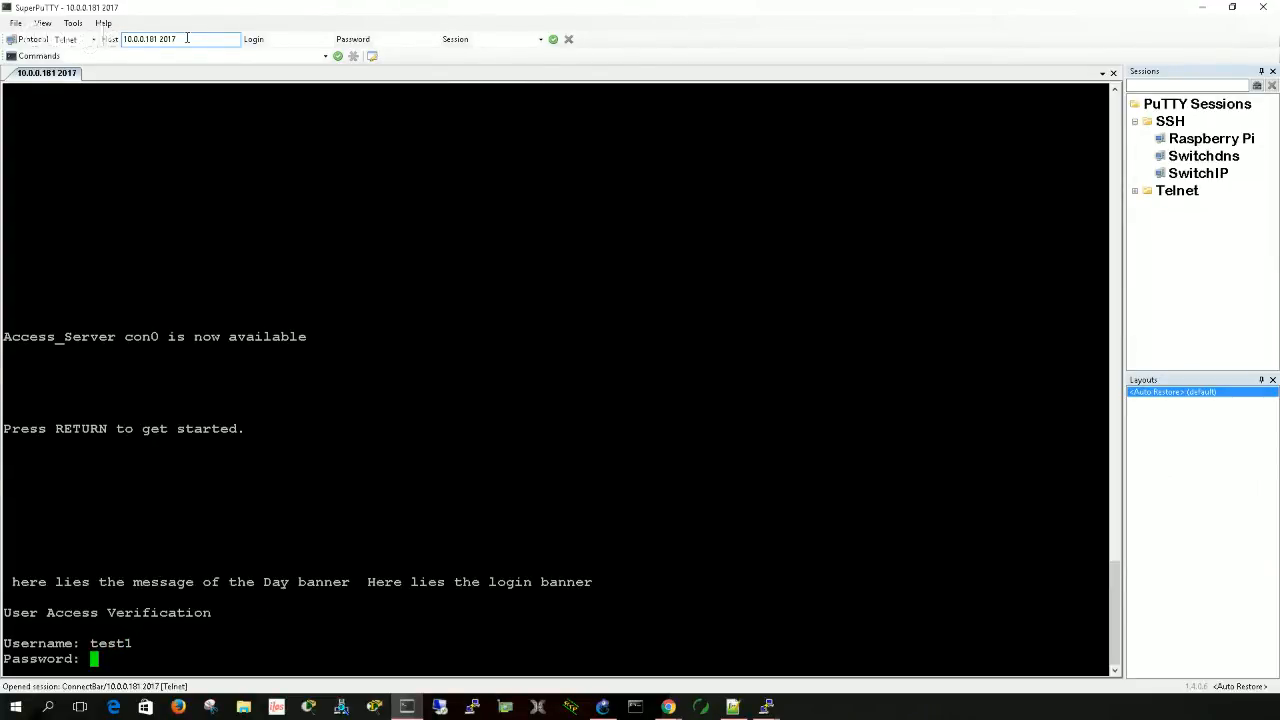
{"action": "key", "text": "Return"}
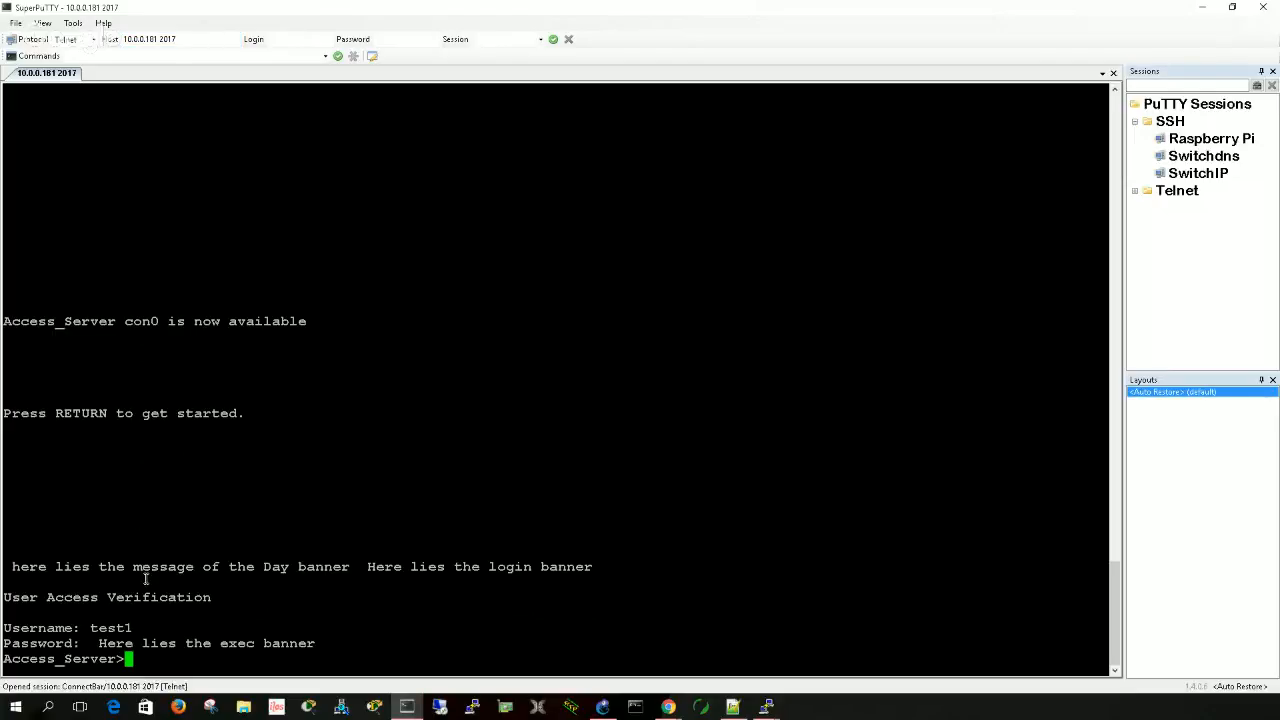
{"action": "left_click_drag", "start_coordinate": [100, 648], "coordinate": [312, 648]}
{"action": "left_click", "coordinate": [266, 659]}
- Check the telnet command's arguments and try to connect from Access_Server to 10.0.0.181 on port 2013
{"action": "type", "text": "tel ?"}
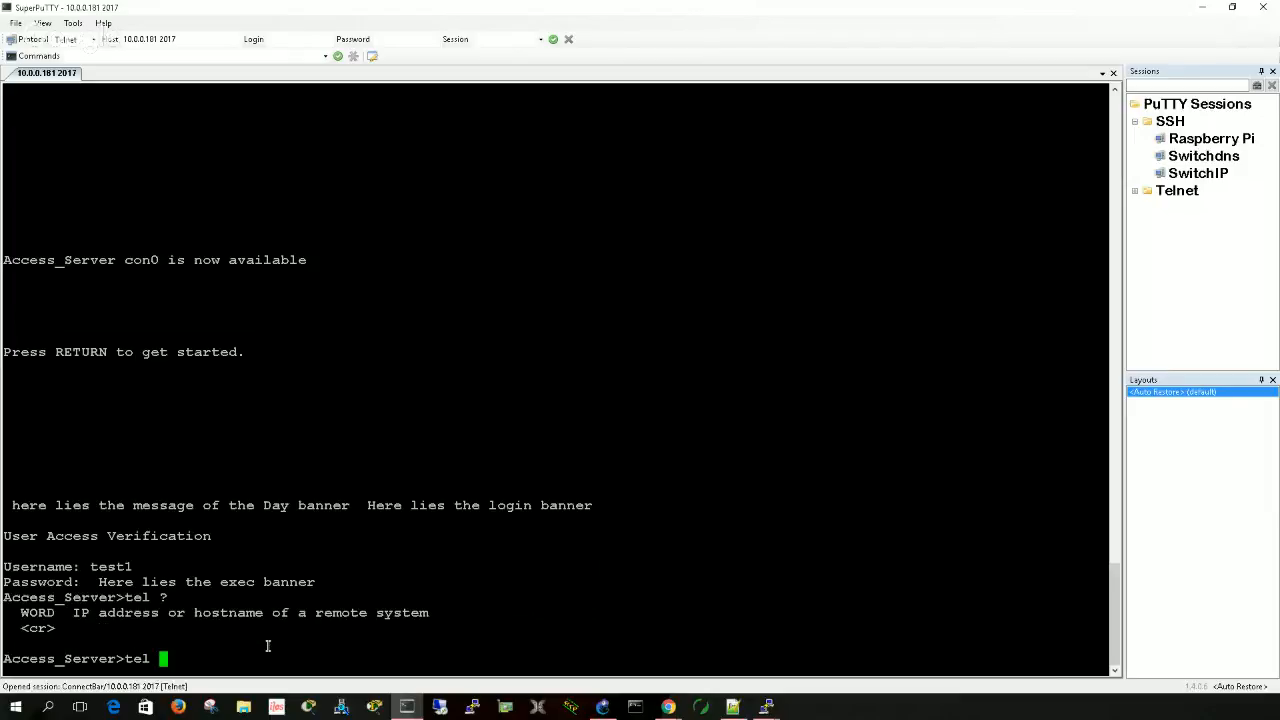
{"action": "key", "text": "BackSpace"}
{"action": "key", "text": "BackSpace"}
{"action": "key", "text": "BackSpace"}
{"action": "key", "text": "BackSpace"}
{"action": "type", "text": "10.0.0.181"}
{"action": "type", "text": "20"}
{"action": "type", "text": "13"}
{"action": "key", "text": "Return"}
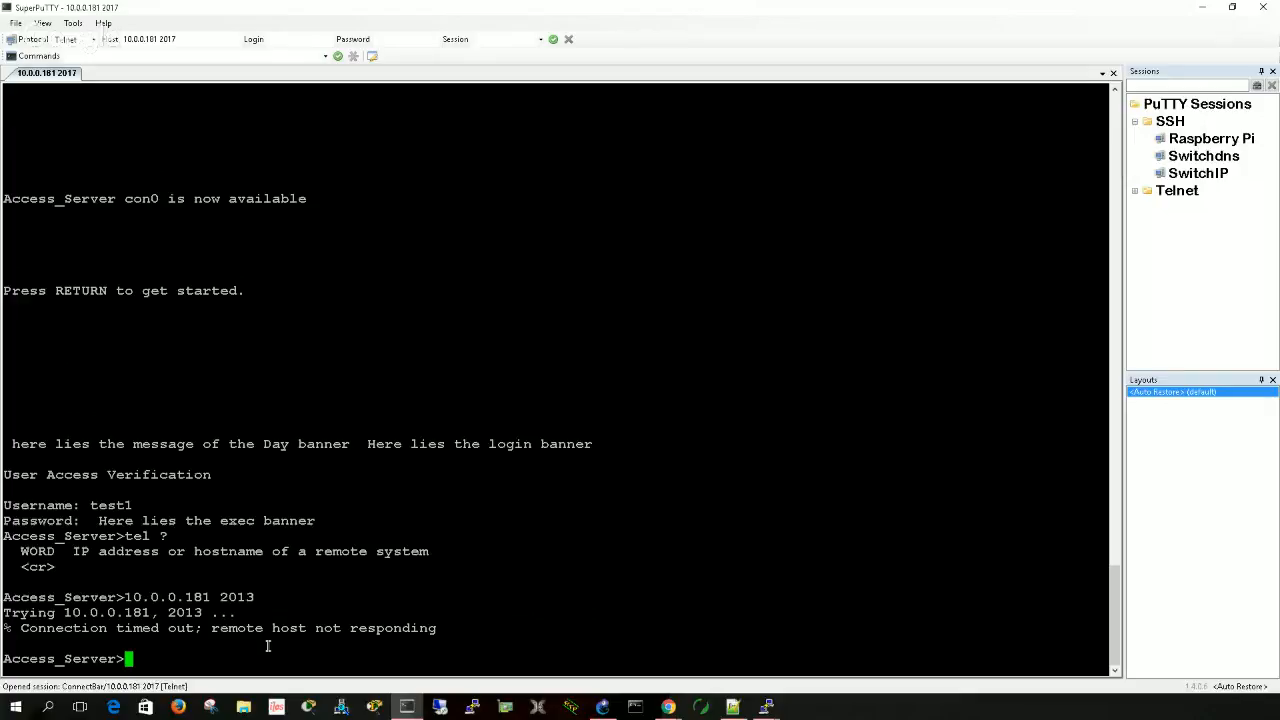
- Try to connect to the host gnsr5 by name and abort the connection attempt
{"action": "type", "text": "gnsr5"}
{"action": "key", "text": "Return"}
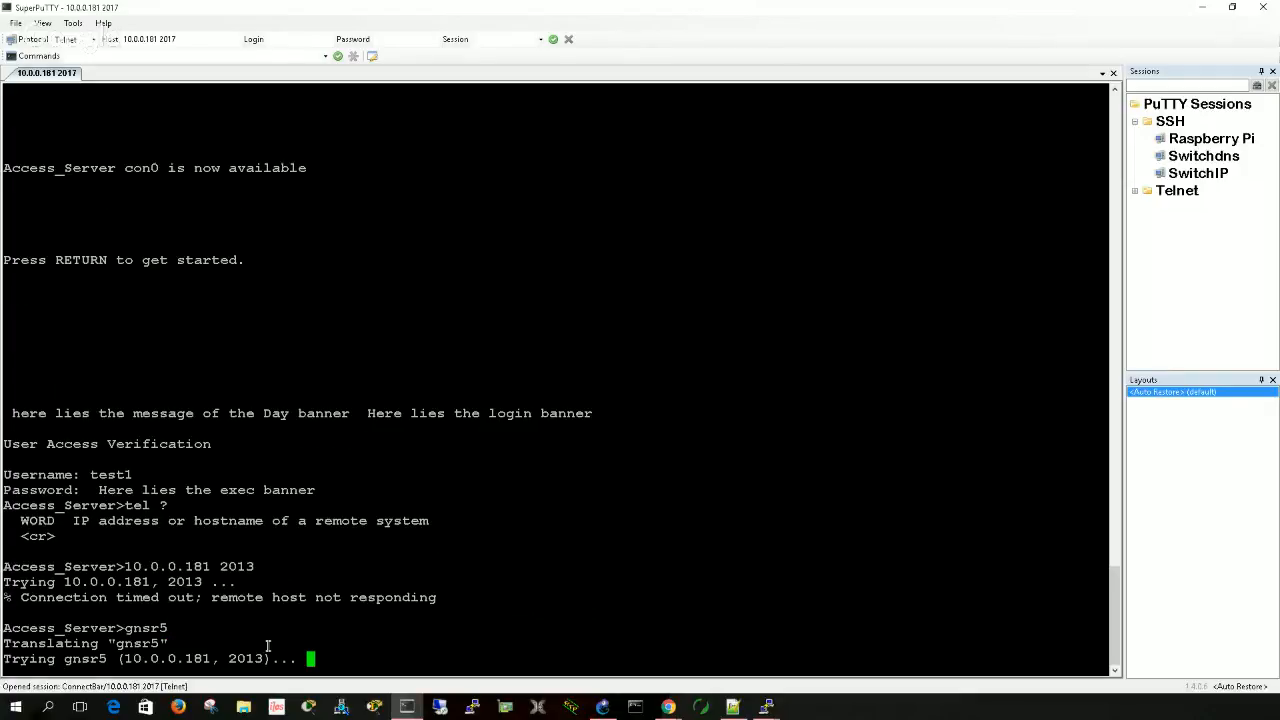
{"action": "key", "text": "ctrl+shift+6"}
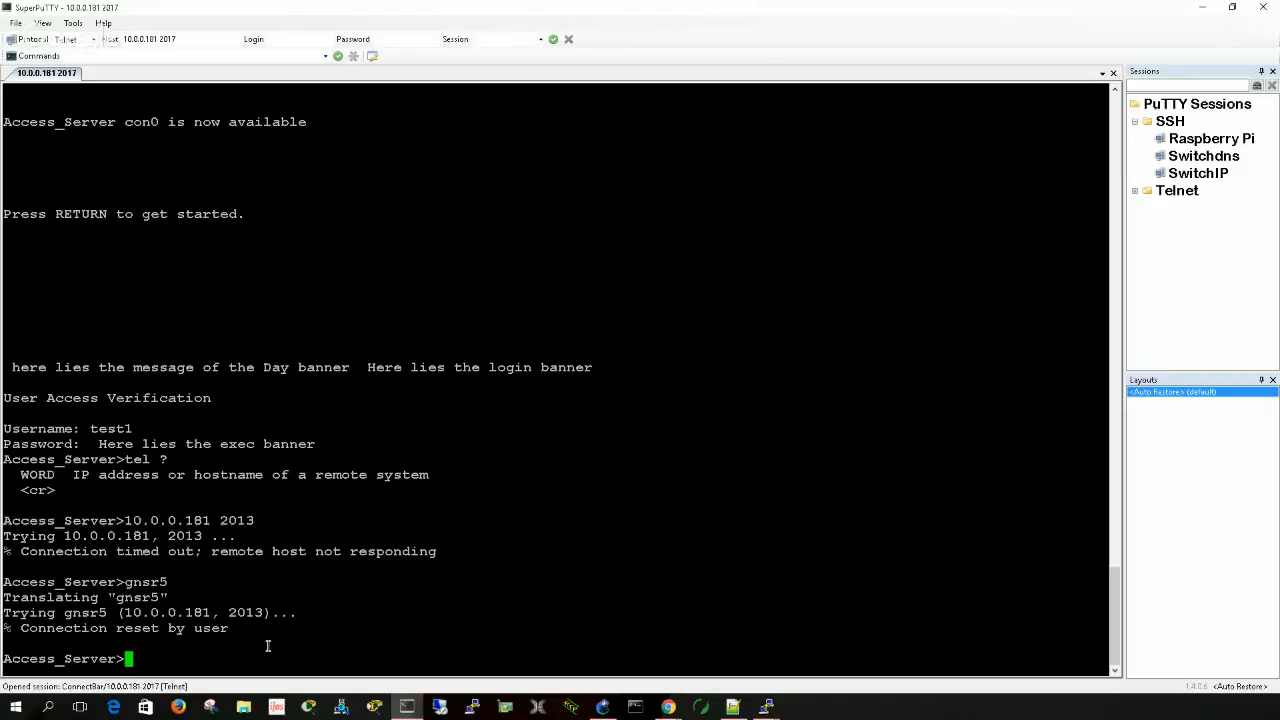
- Enter privileged EXEC mode on Access_Server with the enable password
{"action": "type", "text": "en"}
{"action": "key", "text": "Return"}
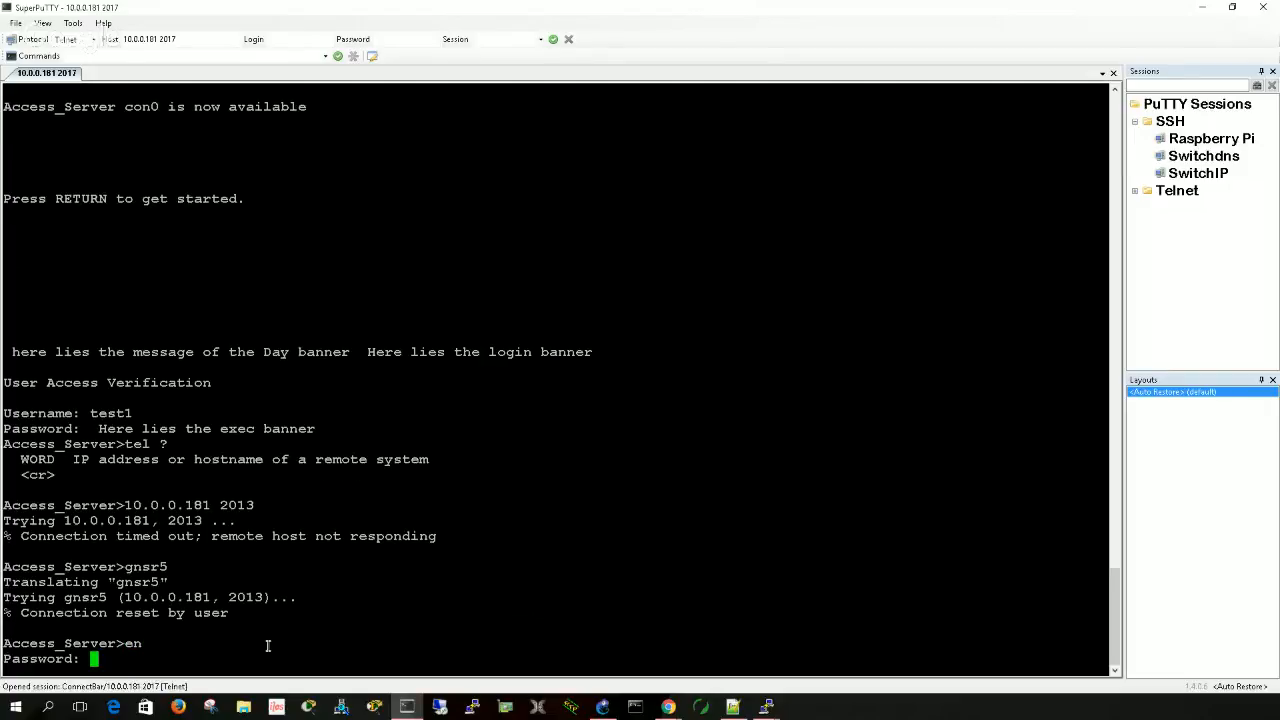
{"action": "key", "text": "Return"}
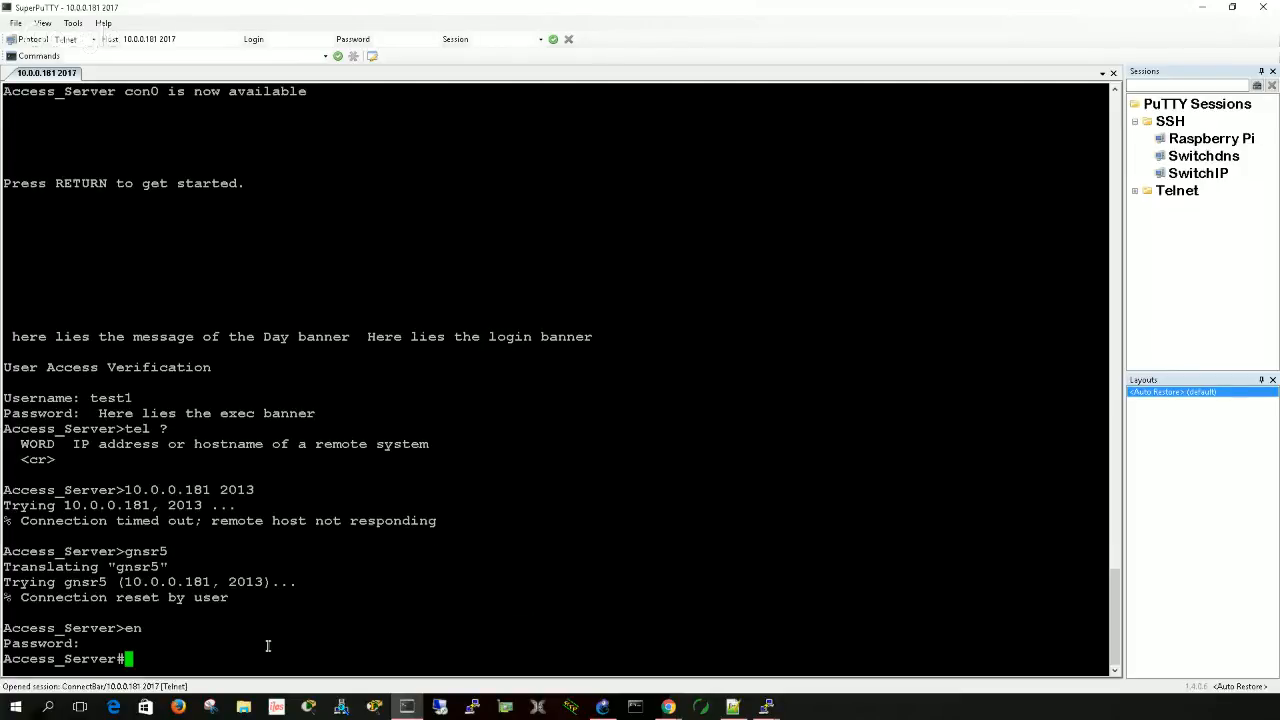
- Try to connect from Access_Server to the host gnsr5 by name in privileged EXEC mode
{"action": "type", "text": "gnsr5"}
{"action": "key", "text": "Return"}
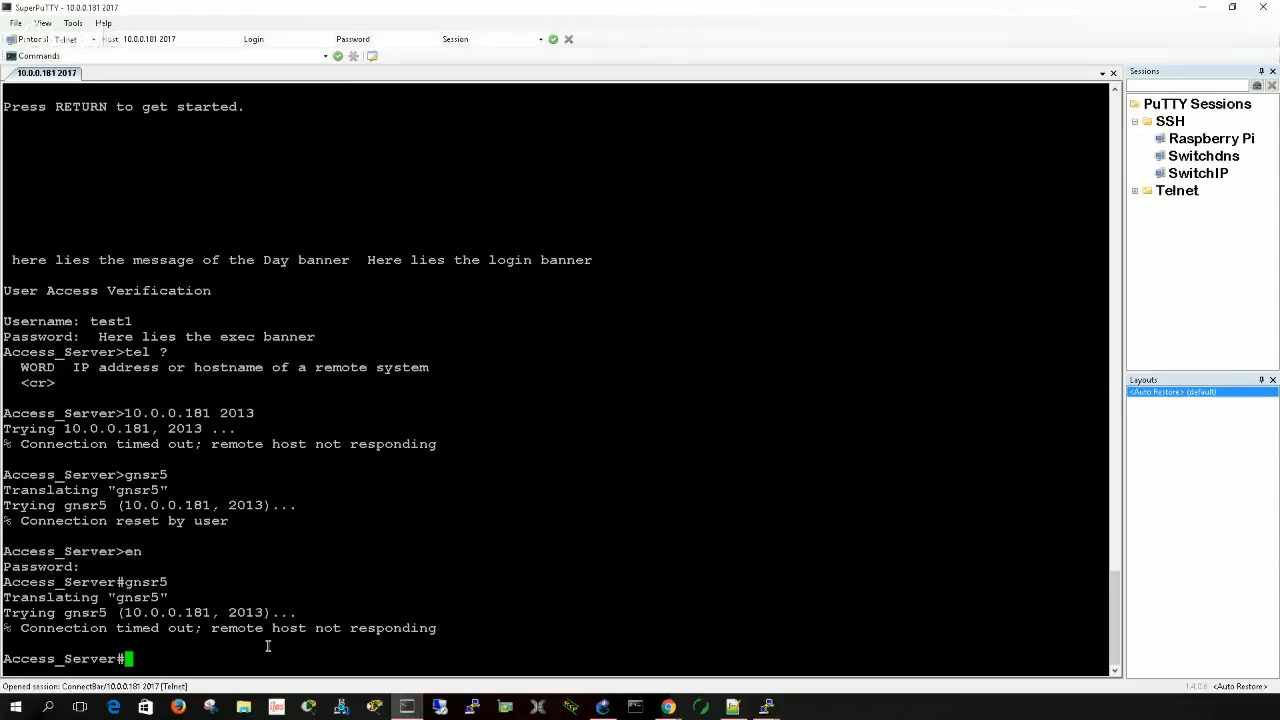
- Set the connection host to 10.0.0.104
{"action": "left_click", "coordinate": [182, 38]}
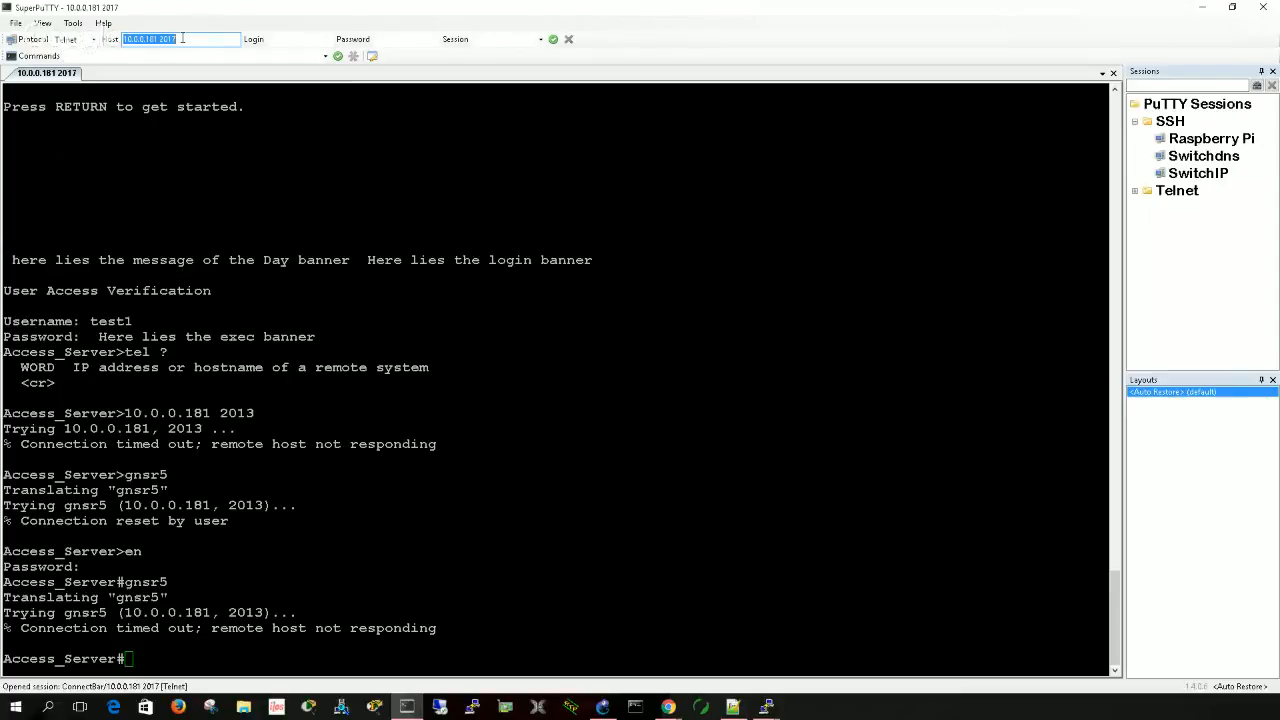
{"action": "left_click", "coordinate": [182, 38]}
{"action": "key", "text": "BackSpace"}
{"action": "key", "text": "BackSpace"}
{"action": "key", "text": "BackSpace"}
{"action": "key", "text": "BackSpace"}
{"action": "key", "text": "BackSpace"}
{"action": "type", "text": "04"}
{"action": "left_click", "coordinate": [303, 43]}
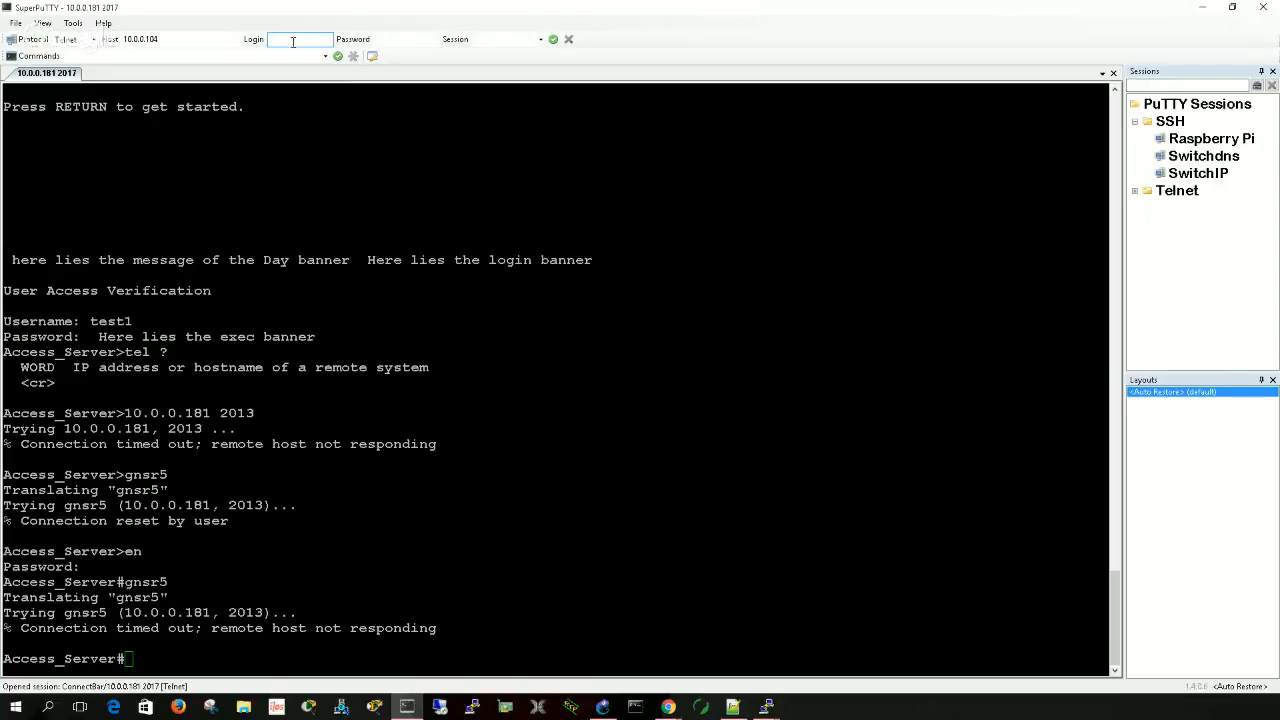
- Open an SSH session to 10.0.0.104 as pi and log in with the account password
{"action": "left_click", "coordinate": [93, 39]}
{"action": "left_click", "coordinate": [86, 58]}
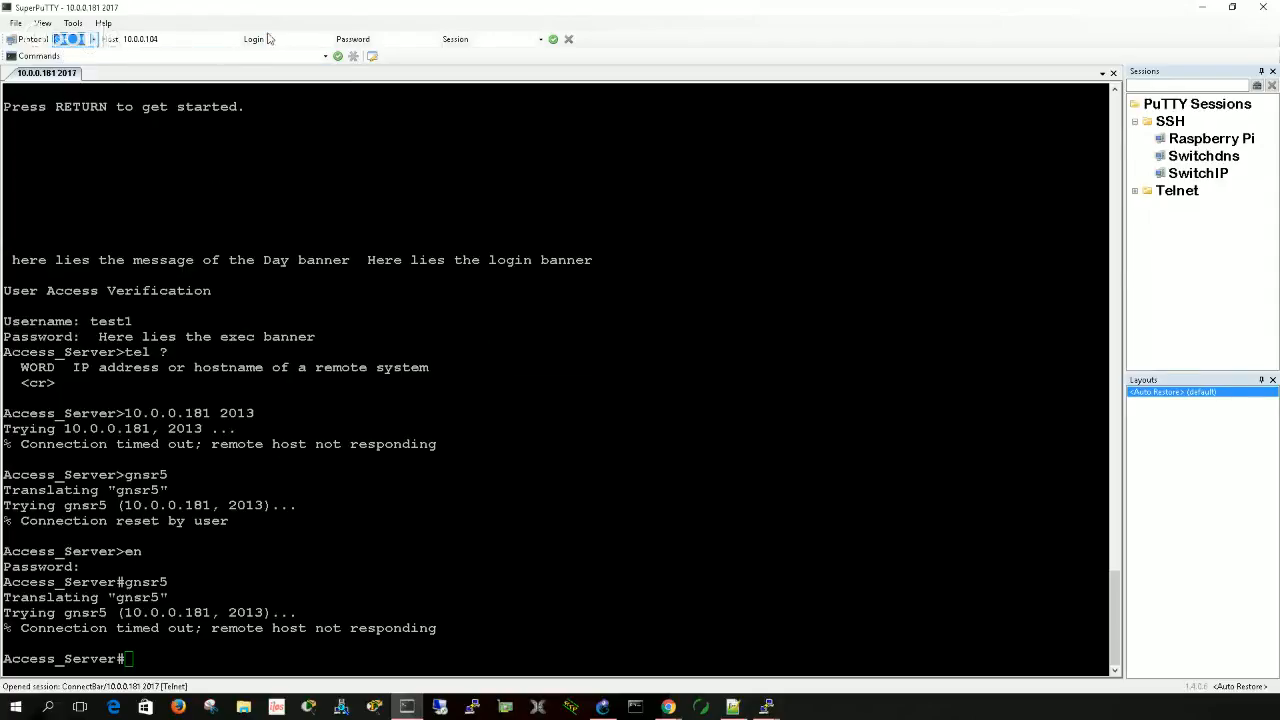
{"action": "left_click", "coordinate": [274, 39]}
{"action": "type", "text": "p"}
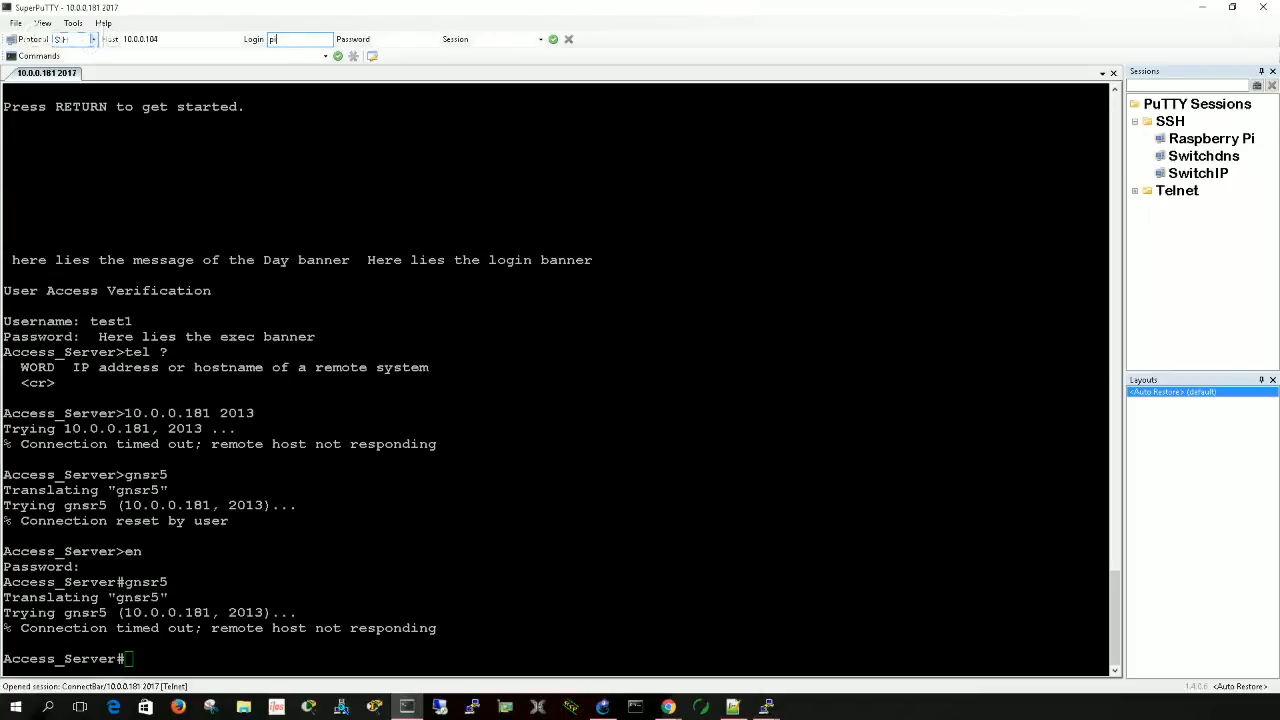
{"action": "type", "text": "i"}
{"action": "key", "text": "Return"}
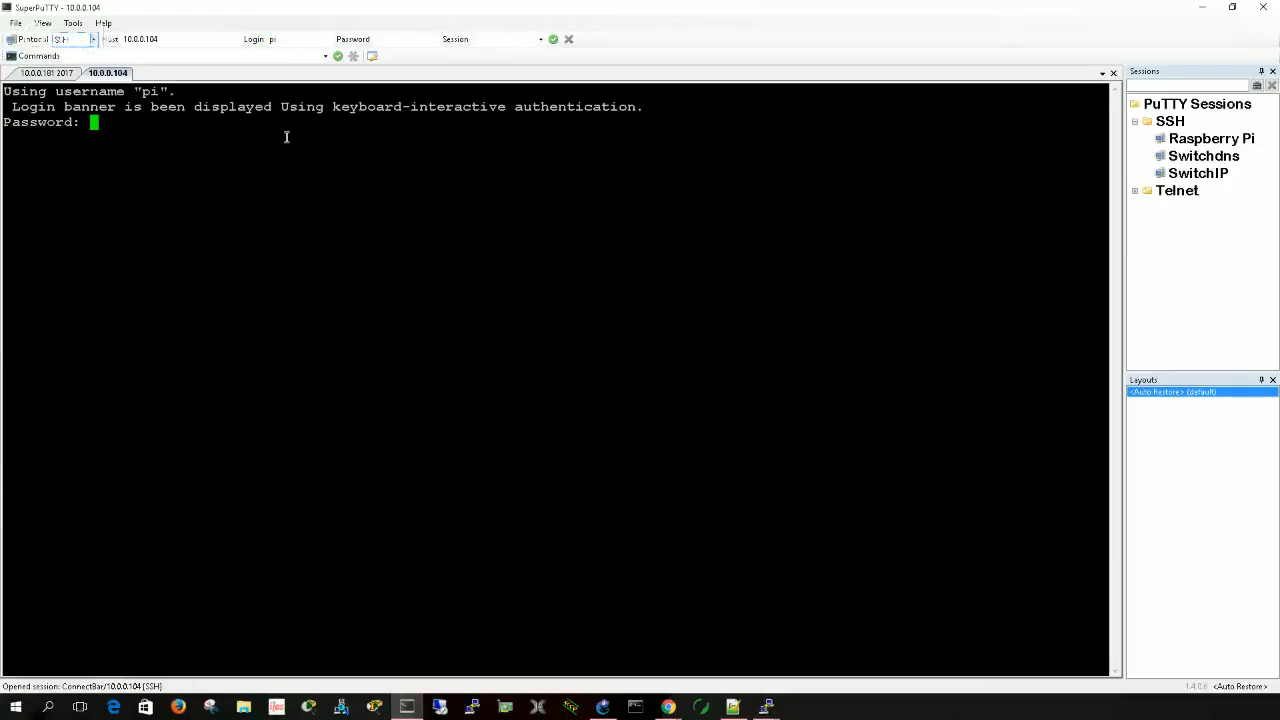
{"action": "key", "text": "Return"}
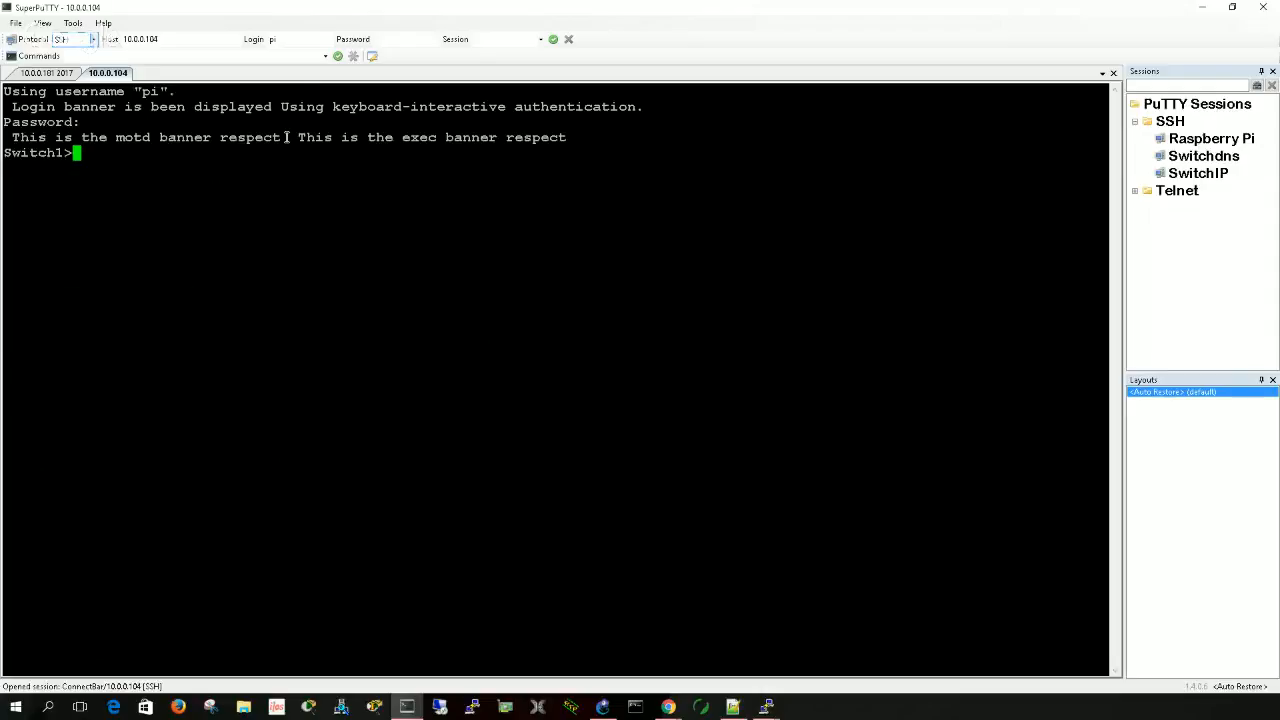
- Enter privileged EXEC mode on Switch1 with the enable password
{"action": "type", "text": "en"}
{"action": "key", "text": "Return"}
- Display Switch1's running configuration beginning at "host" and examine the ip host entries for the GNS3 routers
{"action": "key", "text": "Return"}
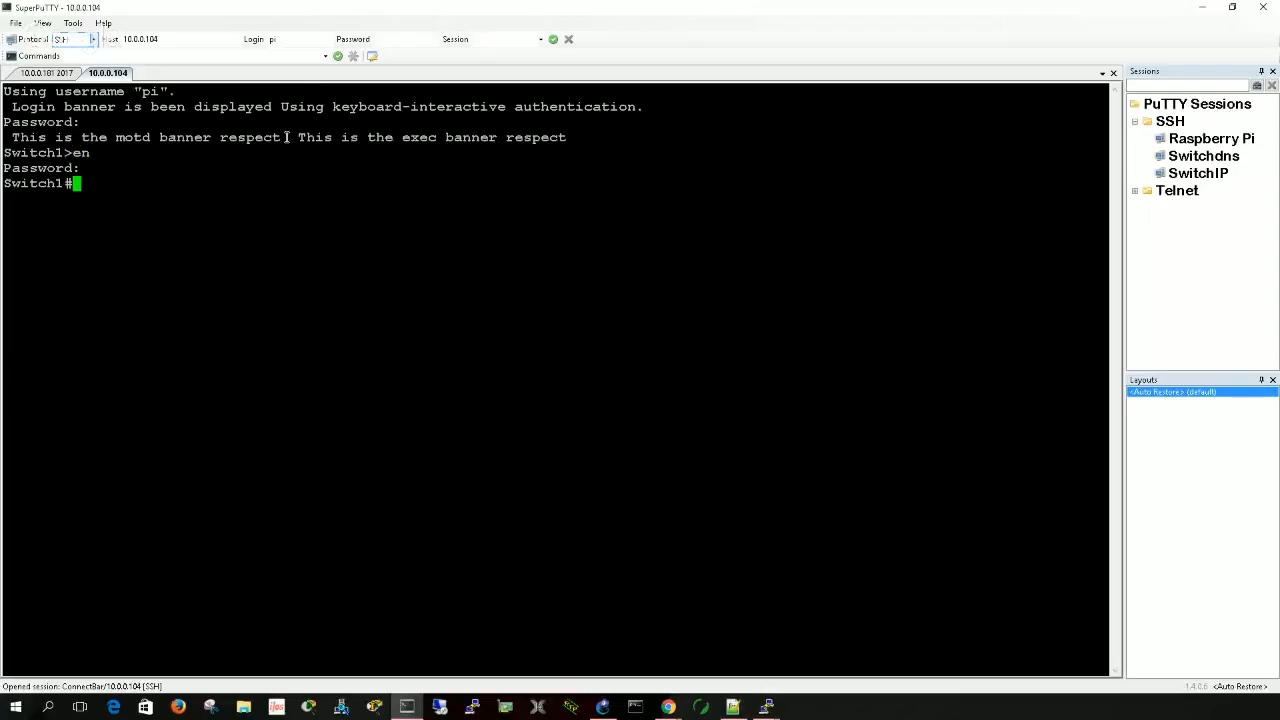
{"action": "key", "text": "Return"}
{"action": "key", "text": "Return"}
{"action": "type", "text": "s"}
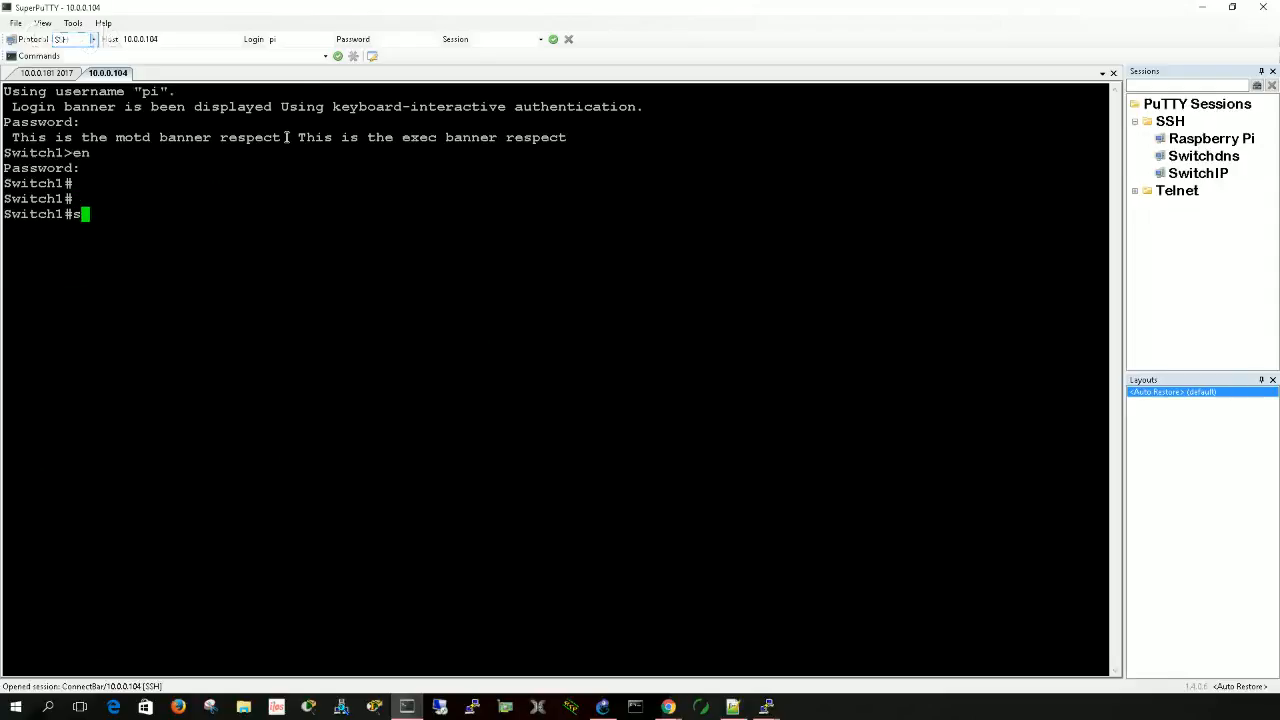
{"action": "type", "text": "h run | b hostn"}
{"action": "key", "text": "BackSpace"}
{"action": "key", "text": "Return"}
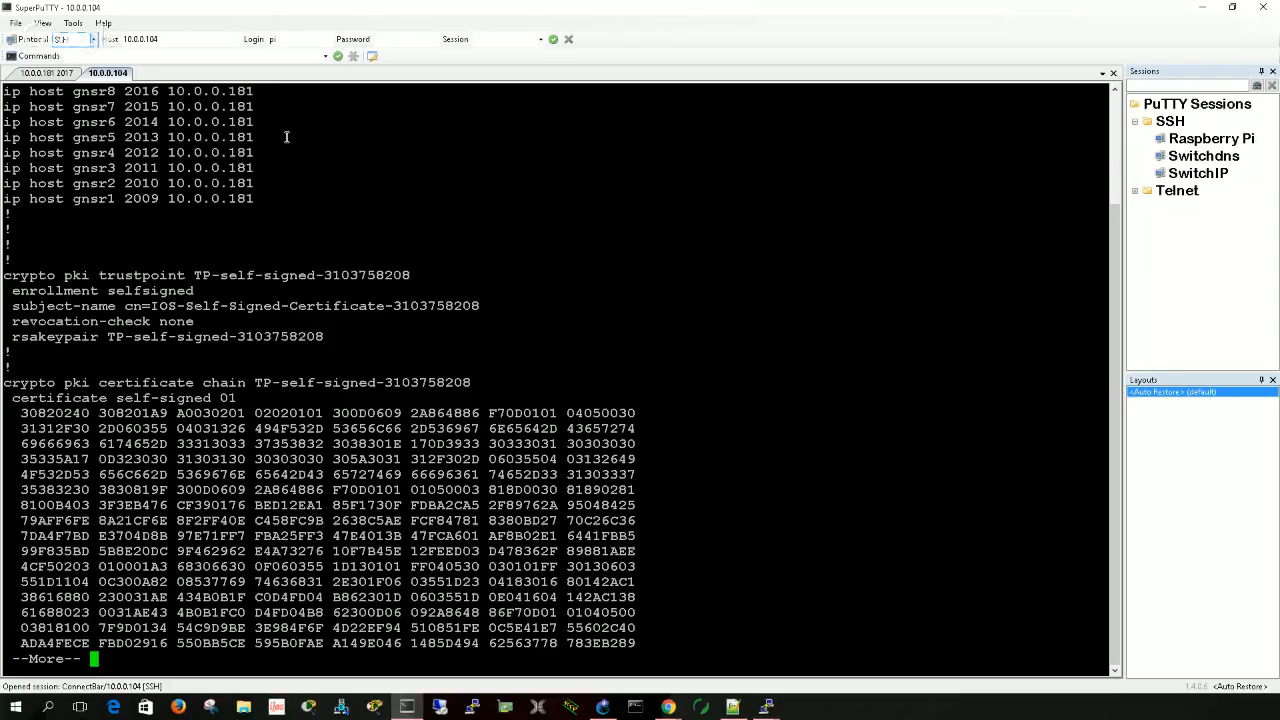
{"action": "scroll", "coordinate": [235, 239], "scroll_direction": "up", "scroll_amount": 3}
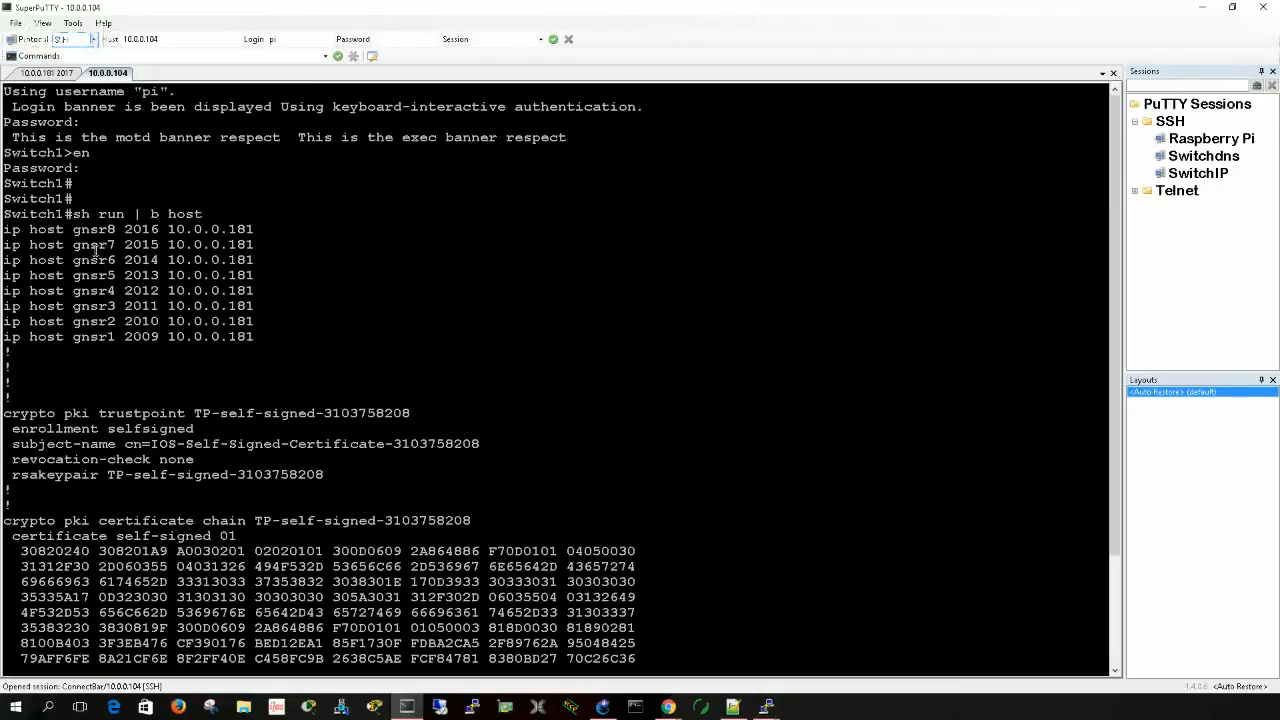
{"action": "scroll", "coordinate": [69, 230], "scroll_direction": "down", "scroll_amount": 3}
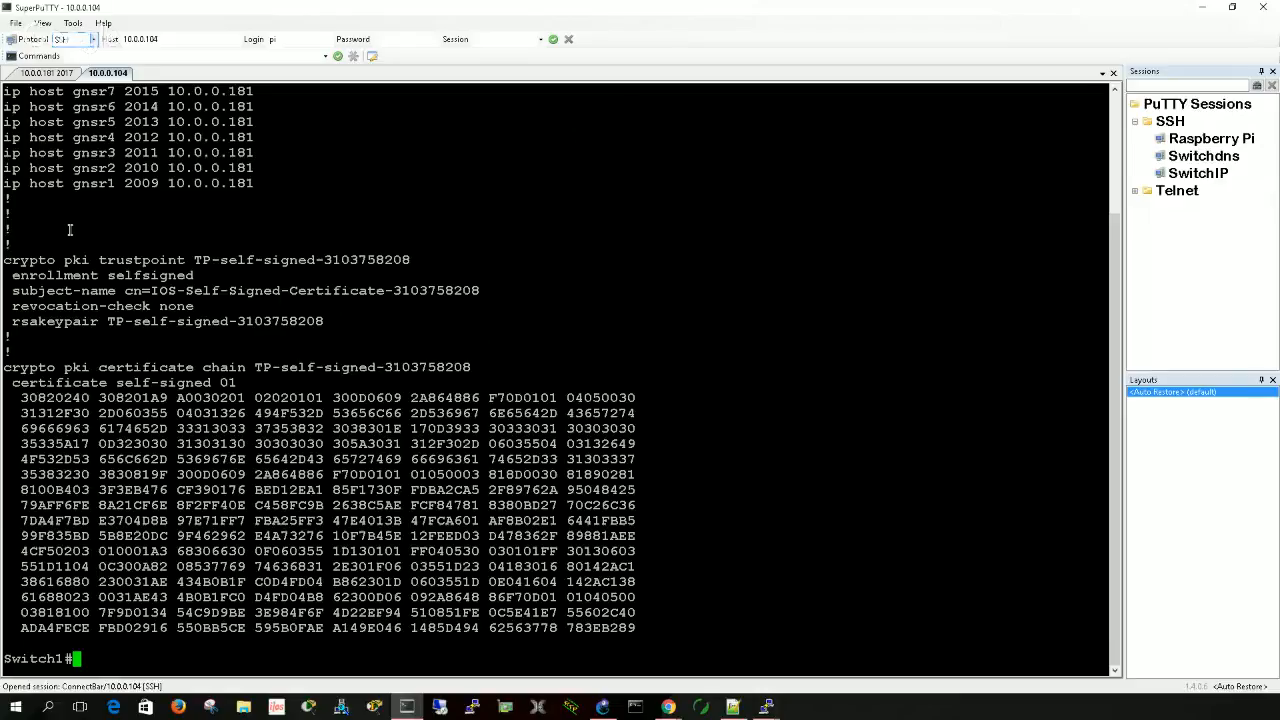
- Connect from Switch1 to the R5 console using the host name gnsr5
{"action": "type", "text": "exit"}
{"action": "key", "text": "BackSpace"}
{"action": "key", "text": "BackSpace"}
{"action": "key", "text": "BackSpace"}
{"action": "key", "text": "BackSpace"}
{"action": "type", "text": "telnet"}
{"action": "key", "text": "BackSpace"}
{"action": "key", "text": "BackSpace"}
{"action": "key", "text": "BackSpace"}
{"action": "key", "text": "BackSpace"}
{"action": "key", "text": "BackSpace"}
{"action": "key", "text": "BackSpace"}
{"action": "key", "text": "BackSpace"}
{"action": "type", "text": "gnsr5"}
{"action": "key", "text": "Return"}
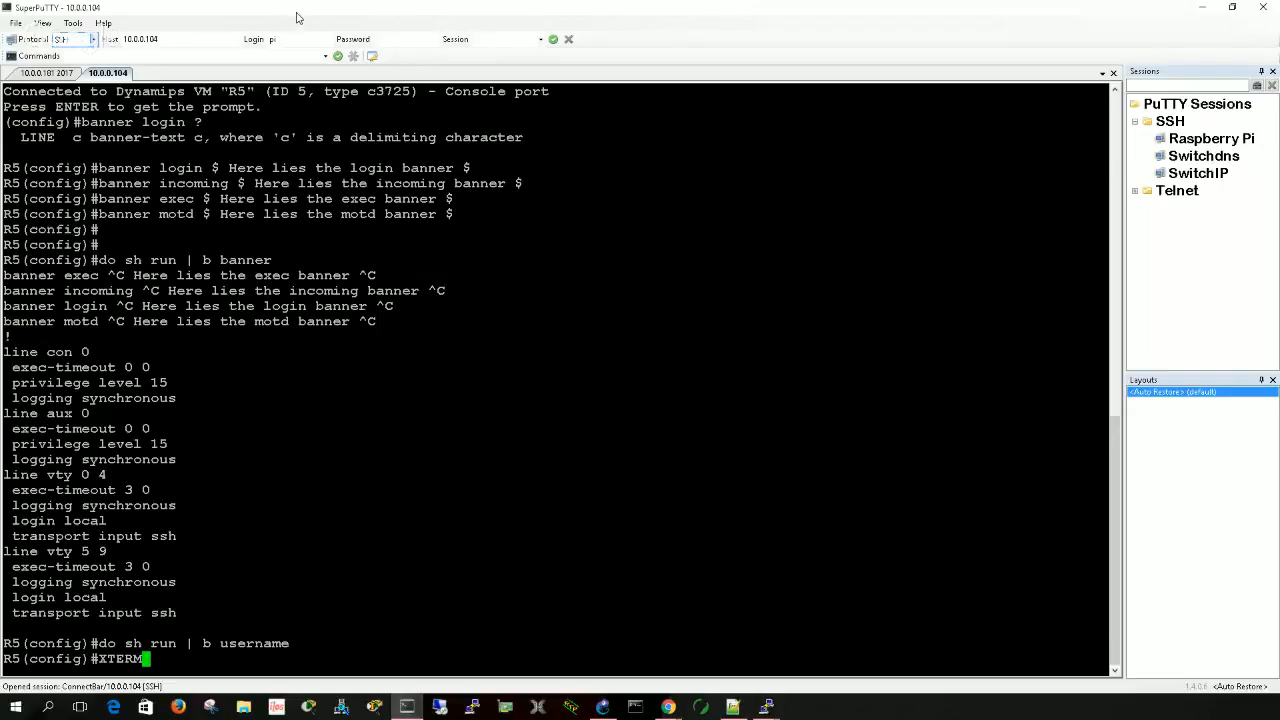
- Restore the terminal window to a smaller size and examine the gnsr5 connection messages and R5's banner configuration output
{"action": "left_click_drag", "start_coordinate": [296, 17], "coordinate": [335, 36]}
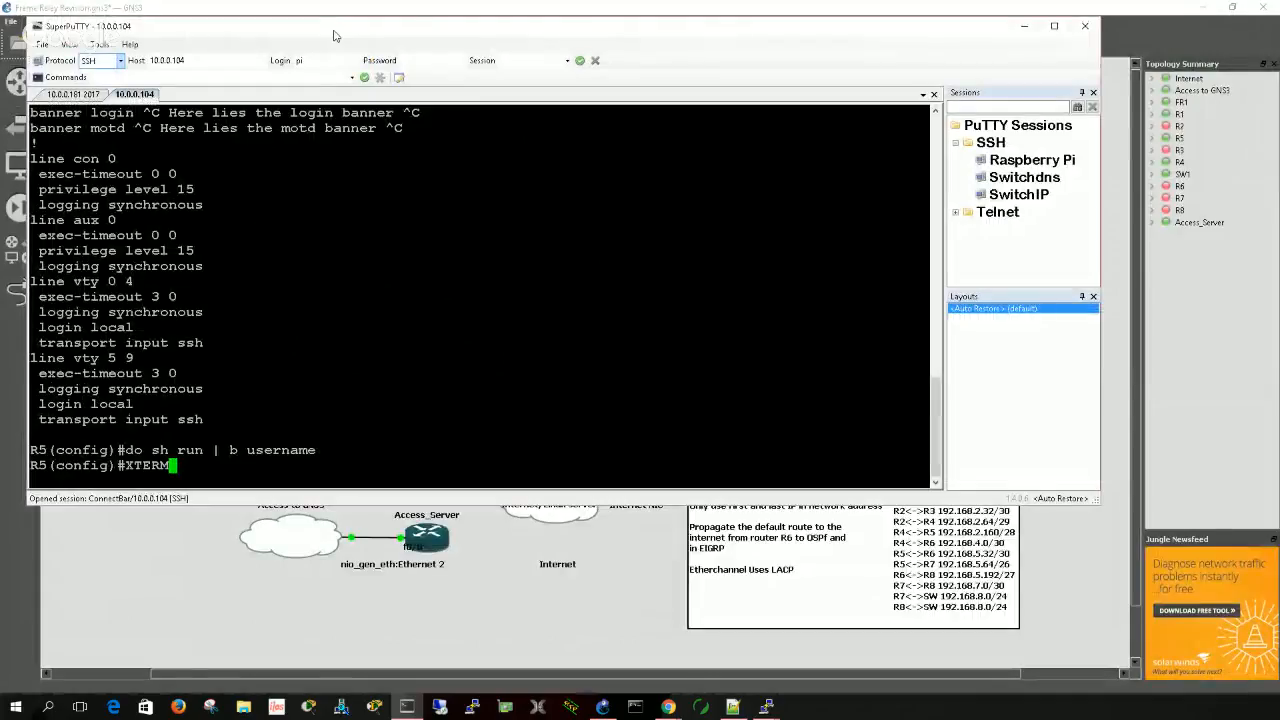
{"action": "scroll", "coordinate": [523, 252], "scroll_direction": "up", "scroll_amount": 10}
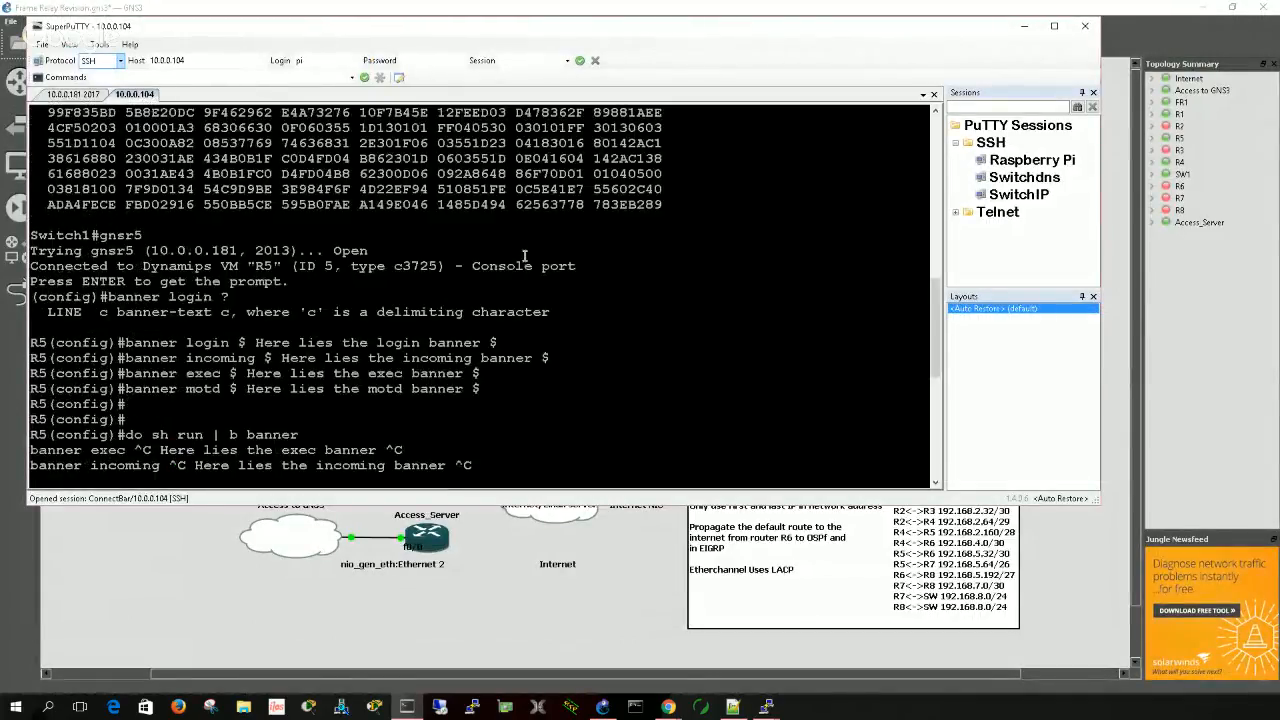
{"action": "scroll", "coordinate": [523, 252], "scroll_direction": "down", "scroll_amount": 4}
{"action": "scroll", "coordinate": [523, 252], "scroll_direction": "up", "scroll_amount": 4}
{"action": "left_click_drag", "start_coordinate": [104, 235], "coordinate": [140, 235]}
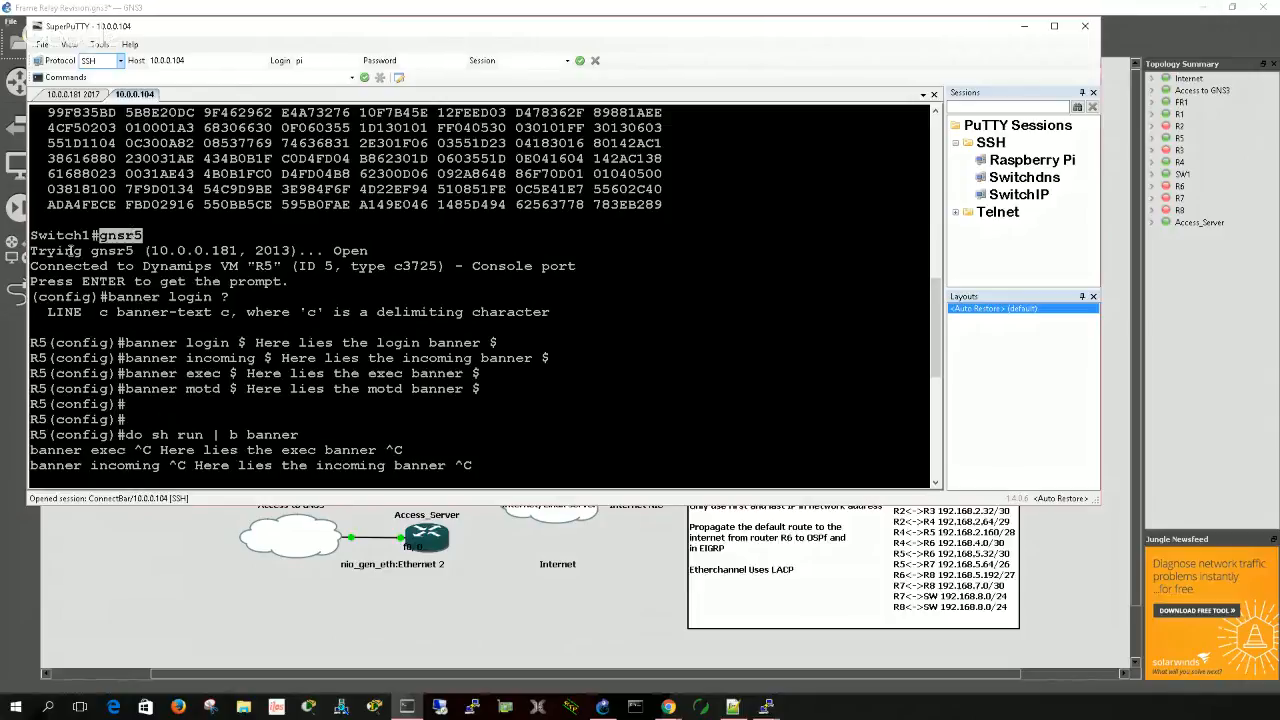
{"action": "left_click_drag", "start_coordinate": [31, 251], "coordinate": [237, 251]}
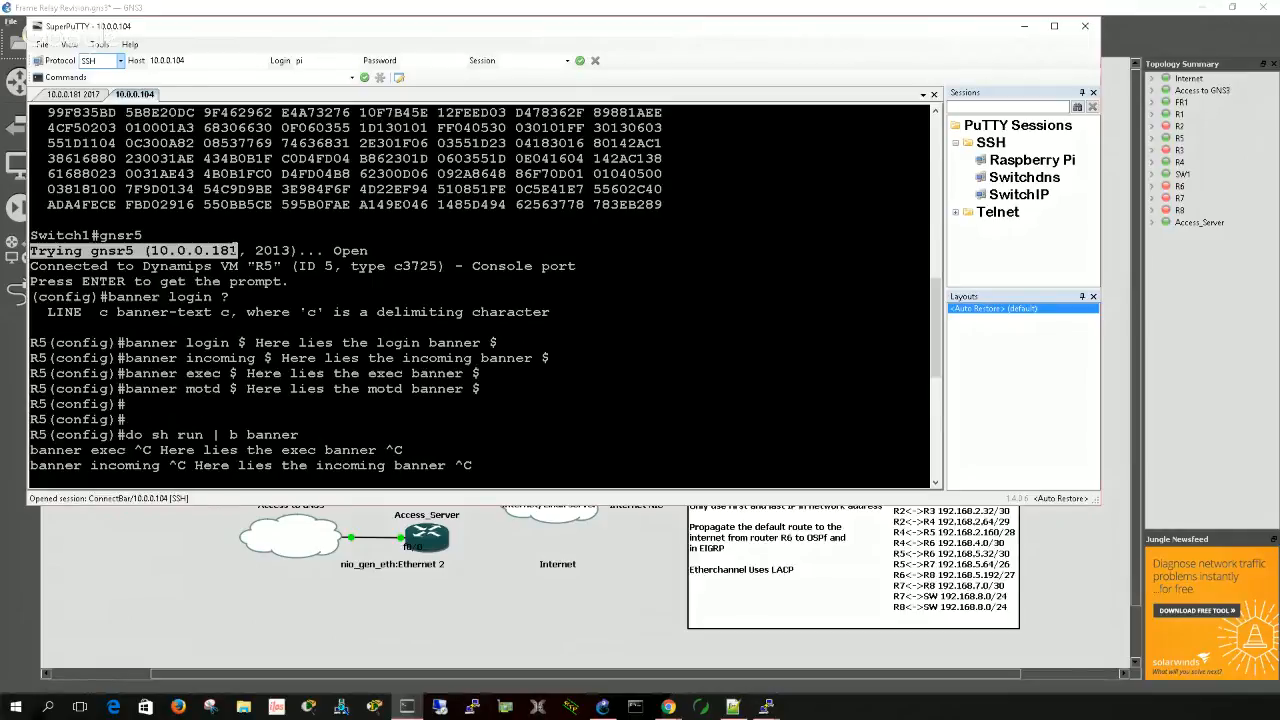
{"action": "left_click_drag", "start_coordinate": [237, 251], "coordinate": [289, 282]}
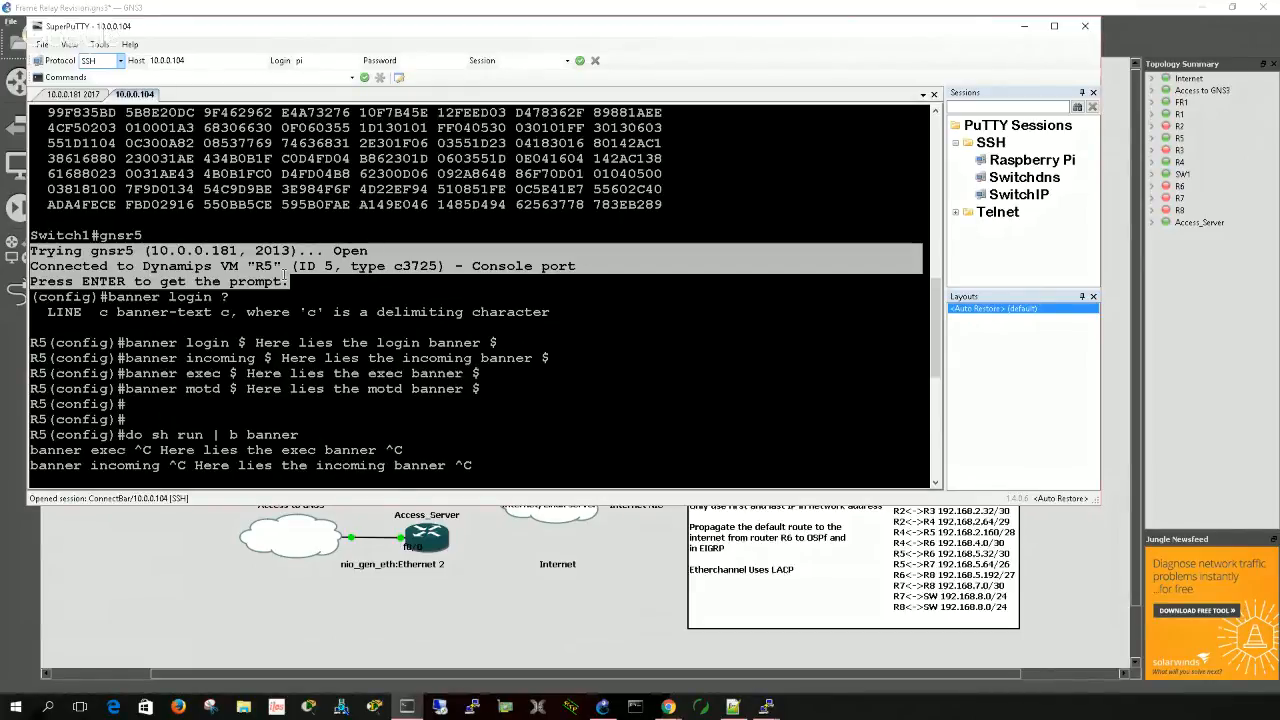
{"action": "left_click", "coordinate": [175, 312]}
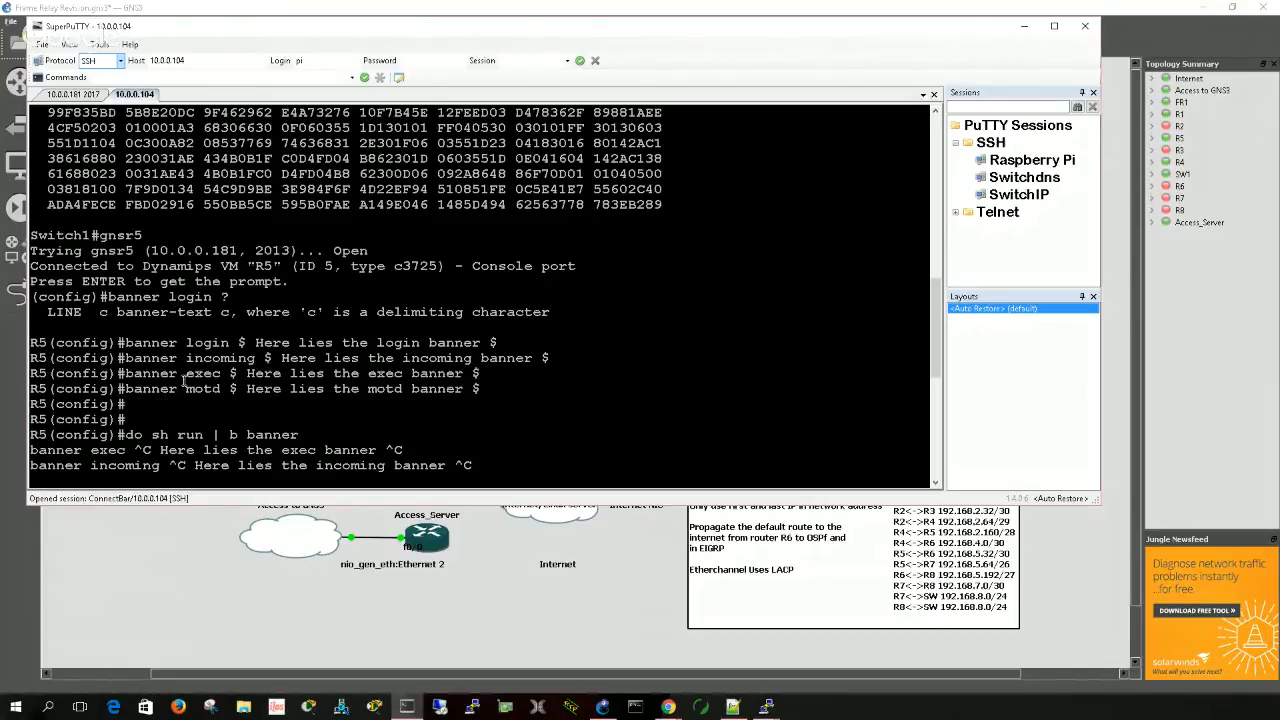
{"action": "scroll", "coordinate": [185, 378], "scroll_direction": "down", "scroll_amount": 4}
{"action": "scroll", "coordinate": [183, 376], "scroll_direction": "up", "scroll_amount": 5}
{"action": "scroll", "coordinate": [137, 388], "scroll_direction": "down", "scroll_amount": 9}
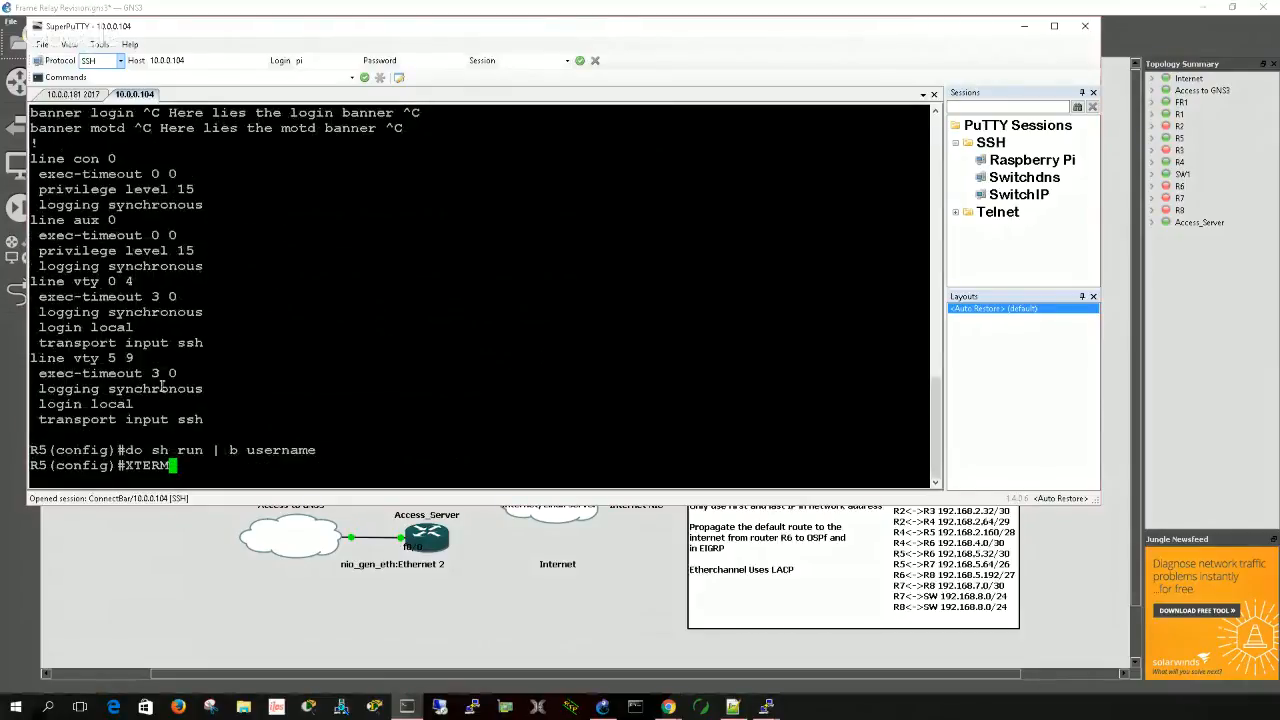
- Clear the stray XTERM text from R5's prompt and leave global configuration mode with the end command
{"action": "key", "text": "BackSpace"}
{"action": "key", "text": "BackSpace"}
{"action": "key", "text": "BackSpace"}
{"action": "key", "text": "BackSpace"}
{"action": "key", "text": "BackSpace"}
{"action": "type", "text": "exit"}
{"action": "key", "text": "BackSpace"}
{"action": "key", "text": "BackSpace"}
{"action": "key", "text": "BackSpace"}
{"action": "key", "text": "BackSpace"}
{"action": "type", "text": "end"}
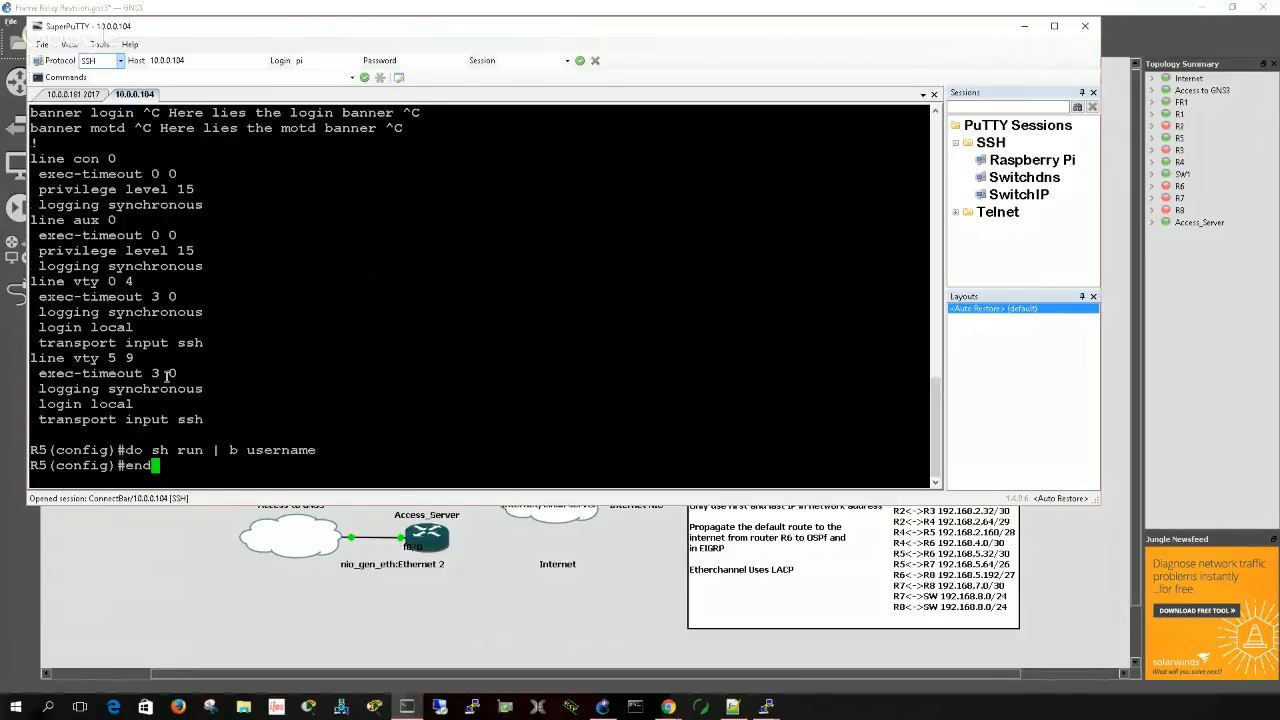
{"action": "key", "text": "Return"}
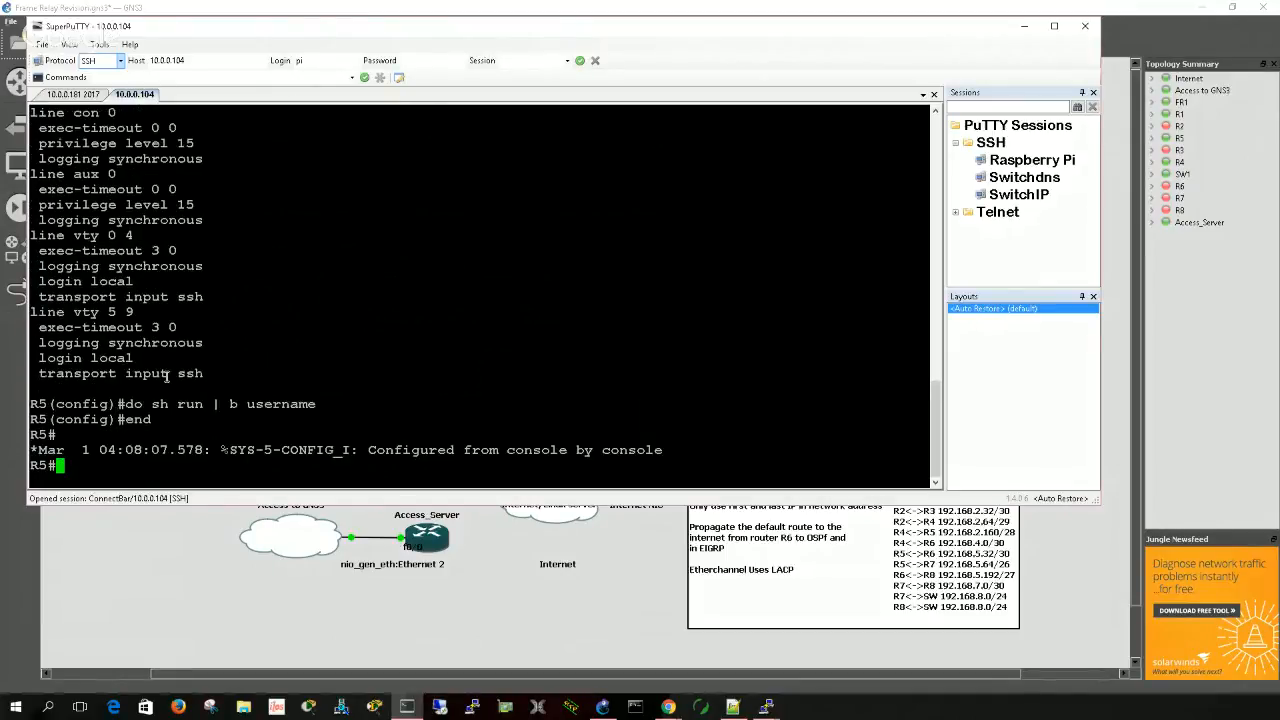
- Exit the R5 console session and resume the gnsr5 connection from Switch1 to display R5's motd and exec banners
{"action": "type", "text": "exit"}
{"action": "key", "text": "Return"}
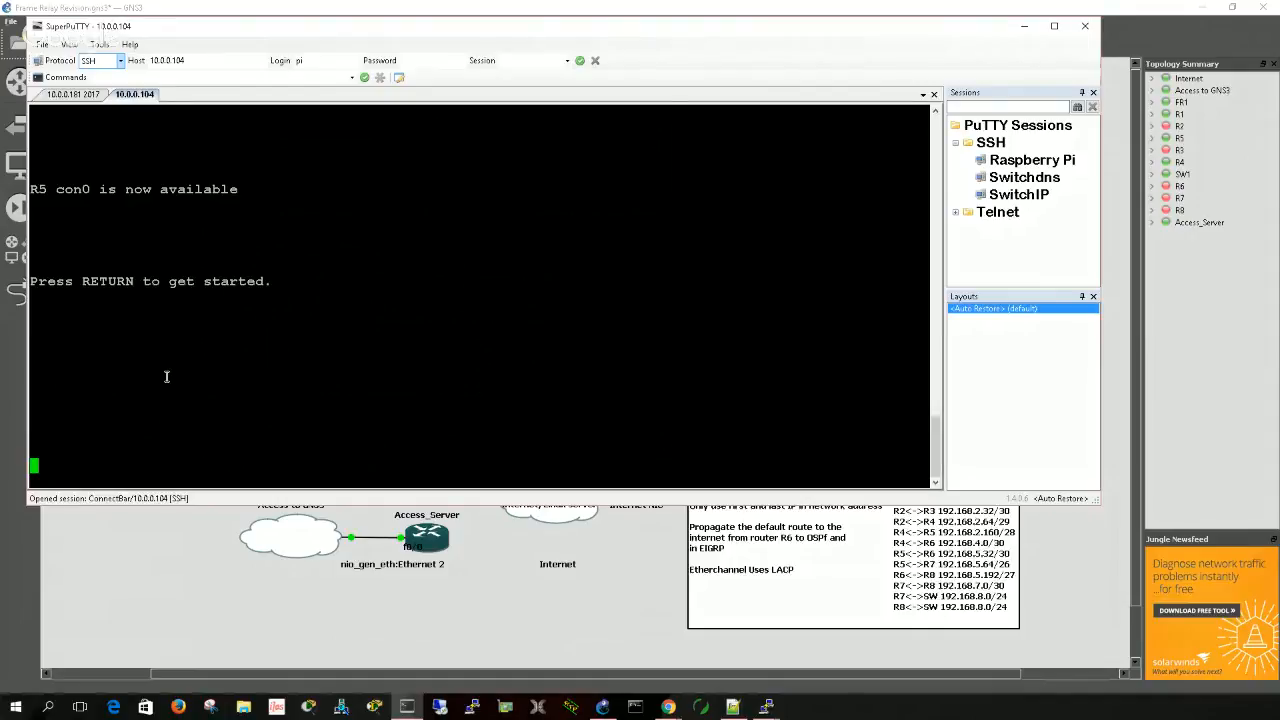
{"action": "key", "text": "Return"}
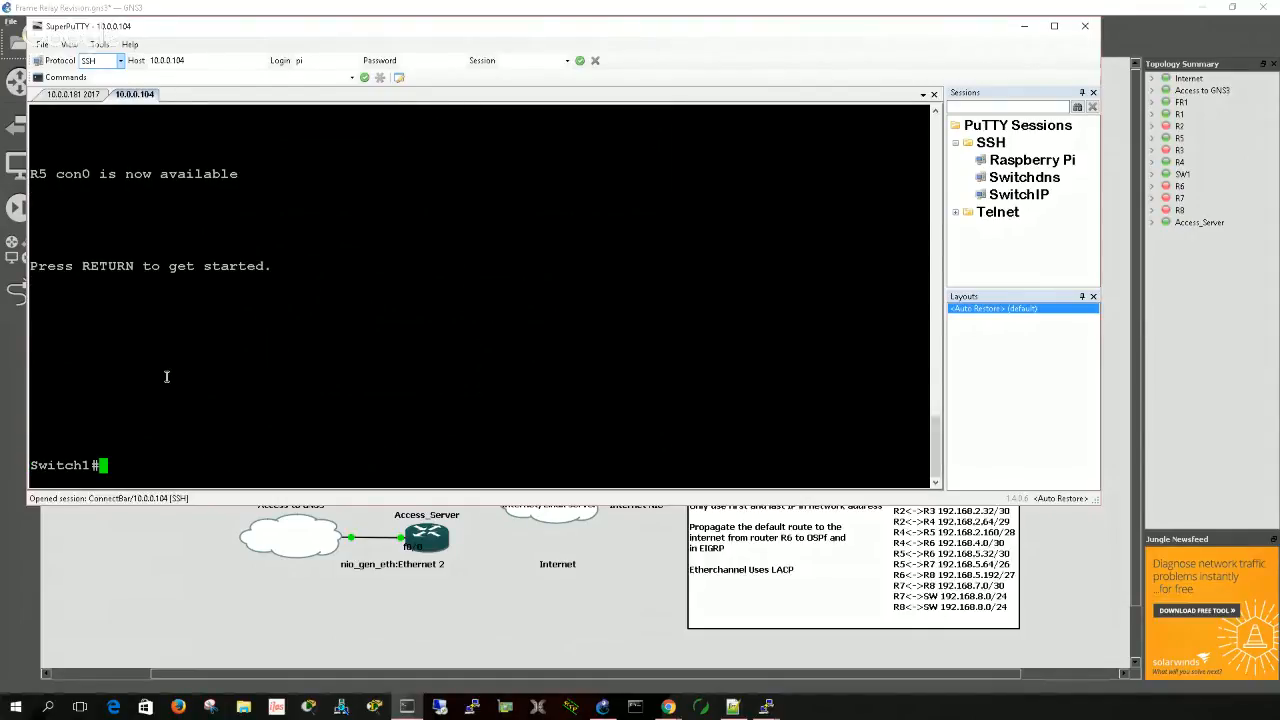
{"action": "key", "text": "Return"}
{"action": "key", "text": "Return"}
{"action": "key", "text": "Return"}
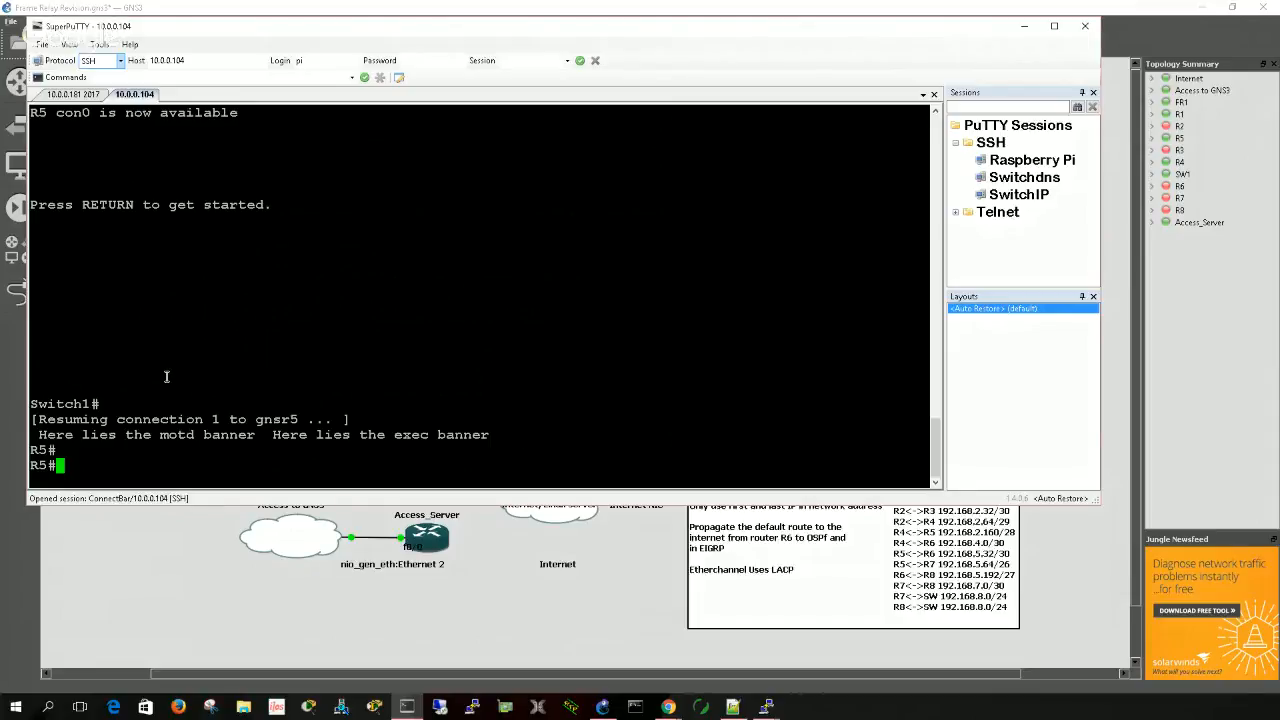
- Suspend the R5 session to Switch1, resume it, and try the end command on R5
{"action": "key", "text": "ctrl+shift+6"}
{"action": "key", "text": "x"}
{"action": "key", "text": "Return"}
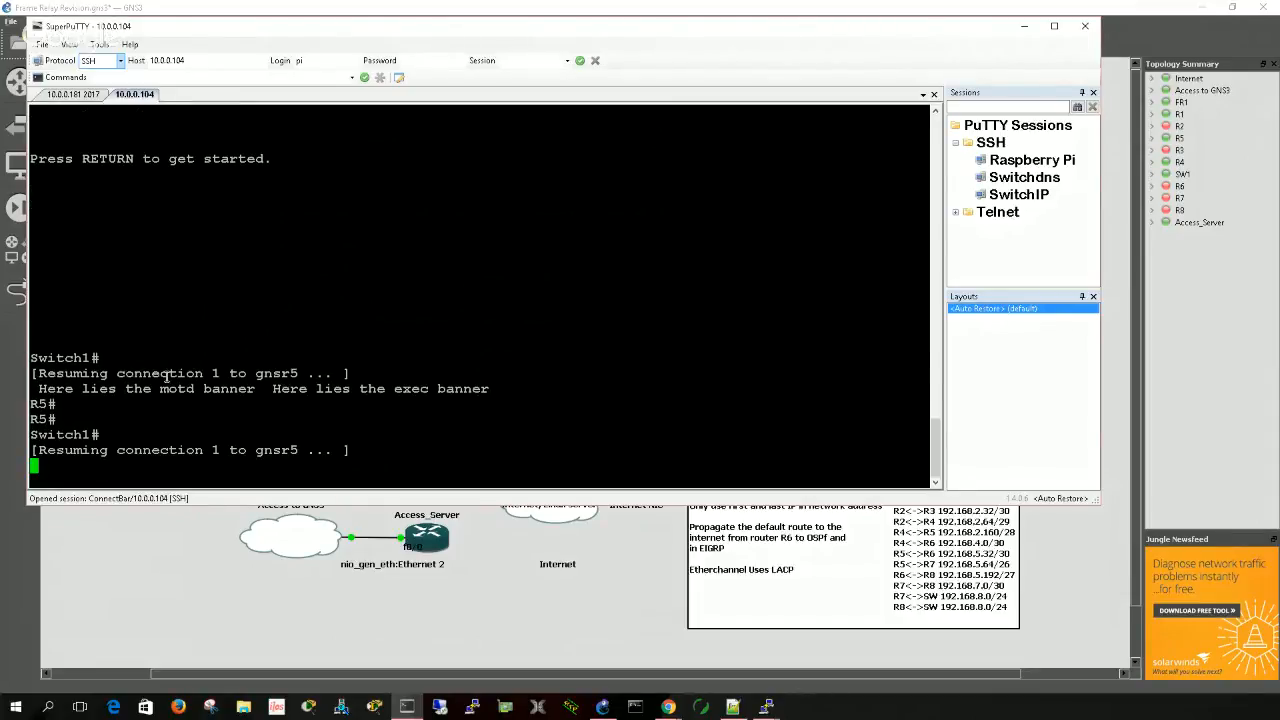
{"action": "type", "text": "end"}
{"action": "key", "text": "Return"}
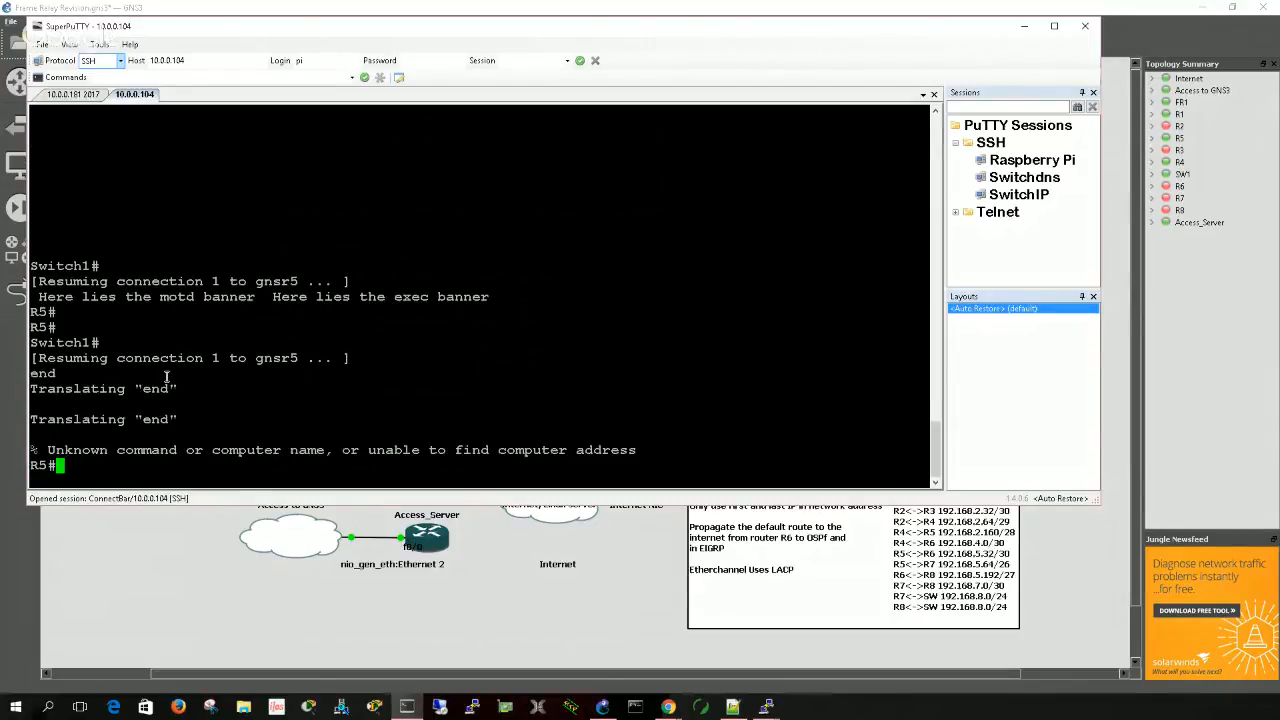
- Suspend and resume the gnsr5 connection again, and return to the Switch1 prompt
{"action": "key", "text": "ctrl+shift+6"}
{"action": "key", "text": "x"}
{"action": "key", "text": "Return"}
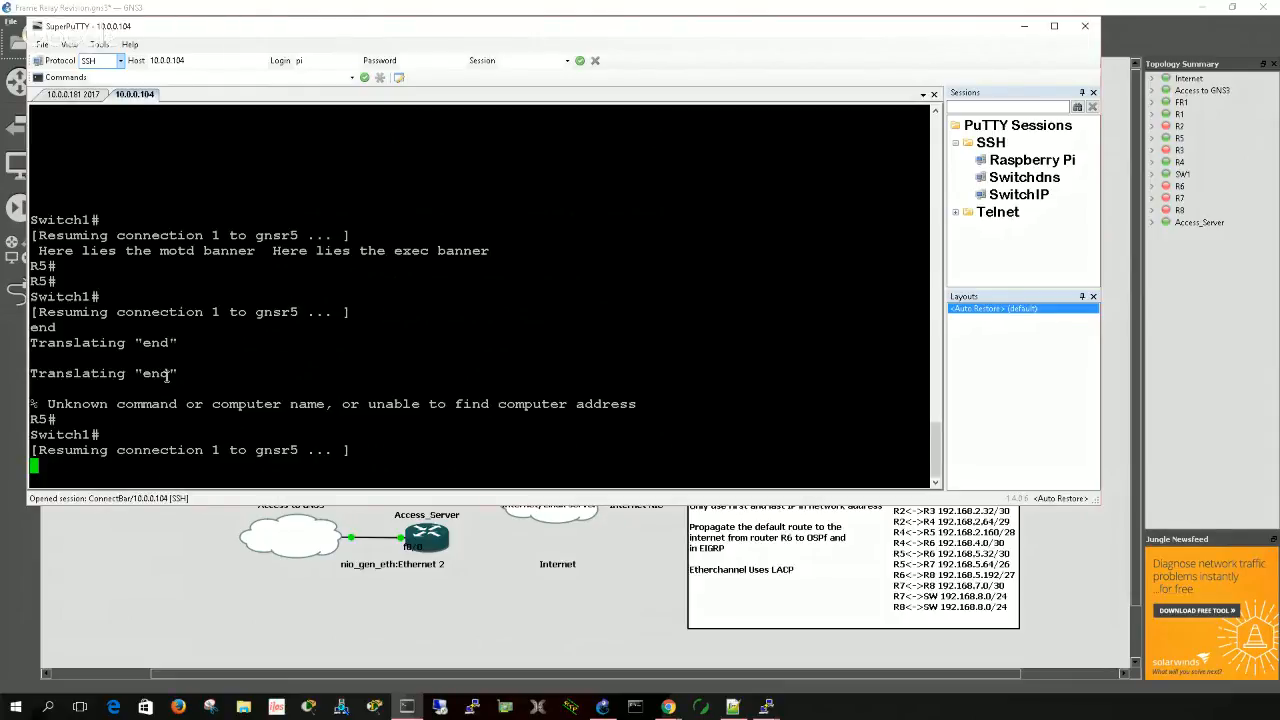
{"action": "key", "text": "Return"}
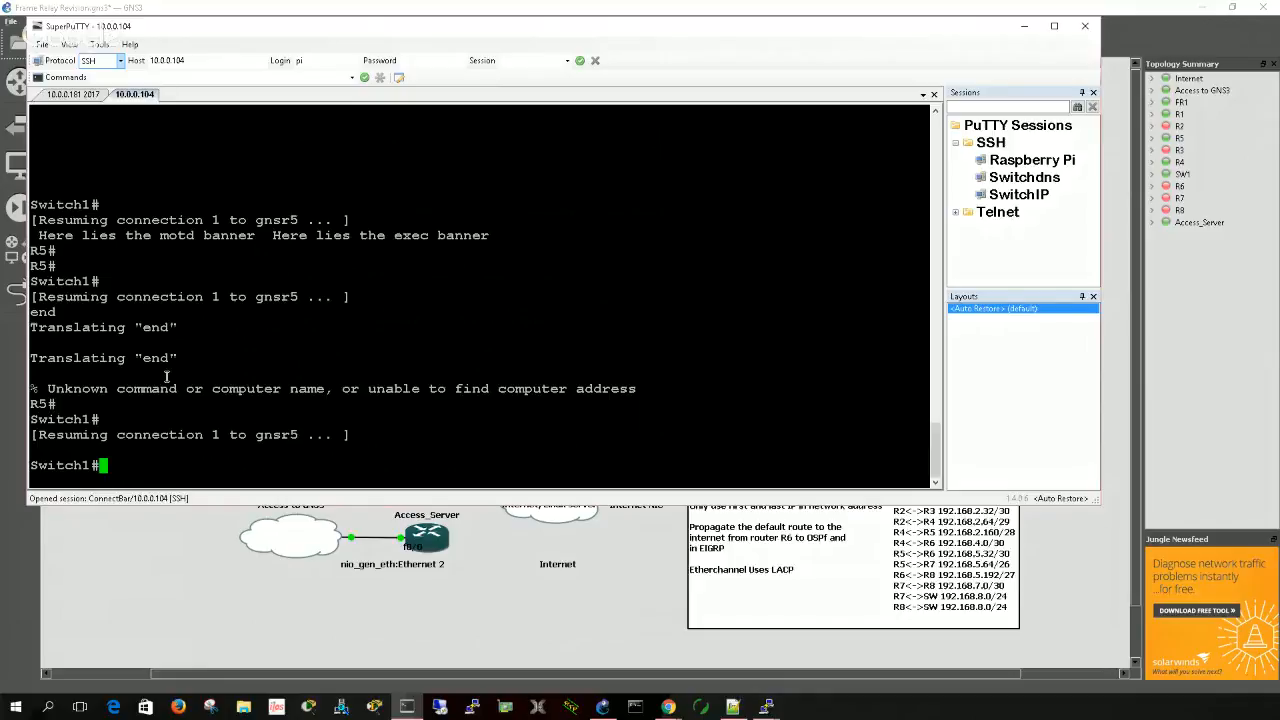
- Exit the Switch1 session and confirm closing the open connection to gnsr5
{"action": "type", "text": "x"}
{"action": "key", "text": "BackSpace"}
{"action": "type", "text": "exit"}
{"action": "key", "text": "Return"}
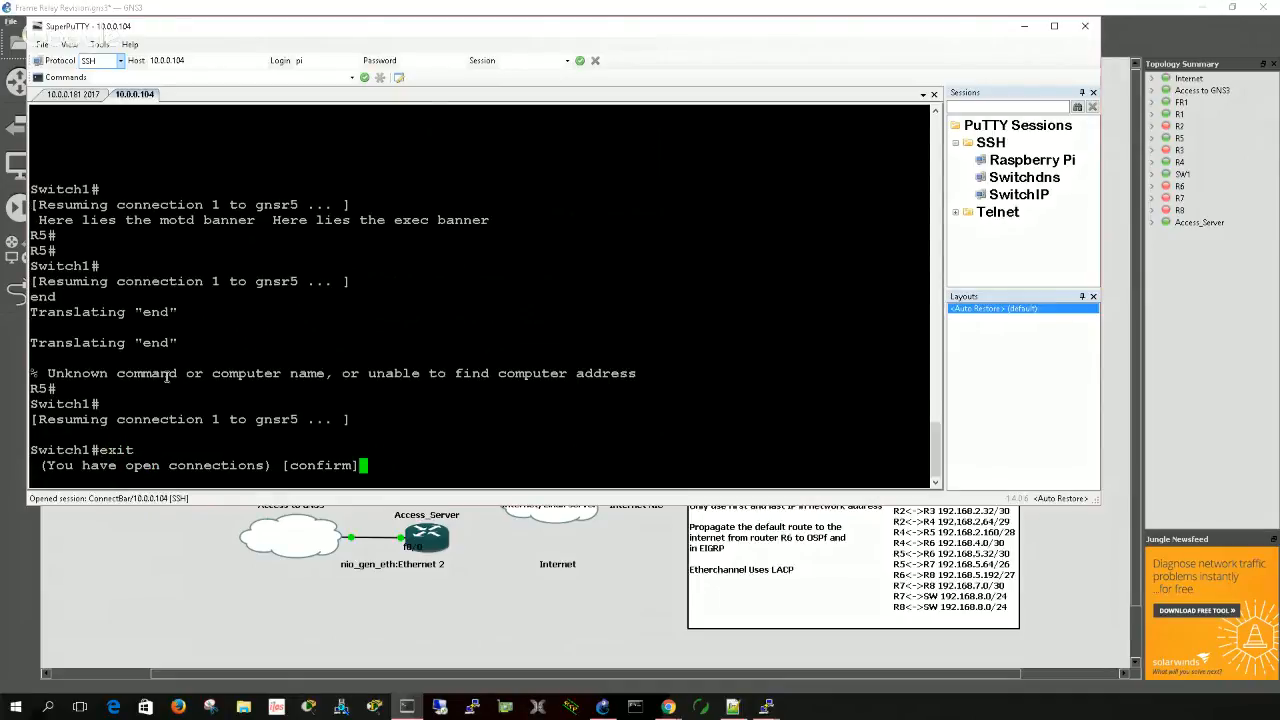
{"action": "key", "text": "Return"}
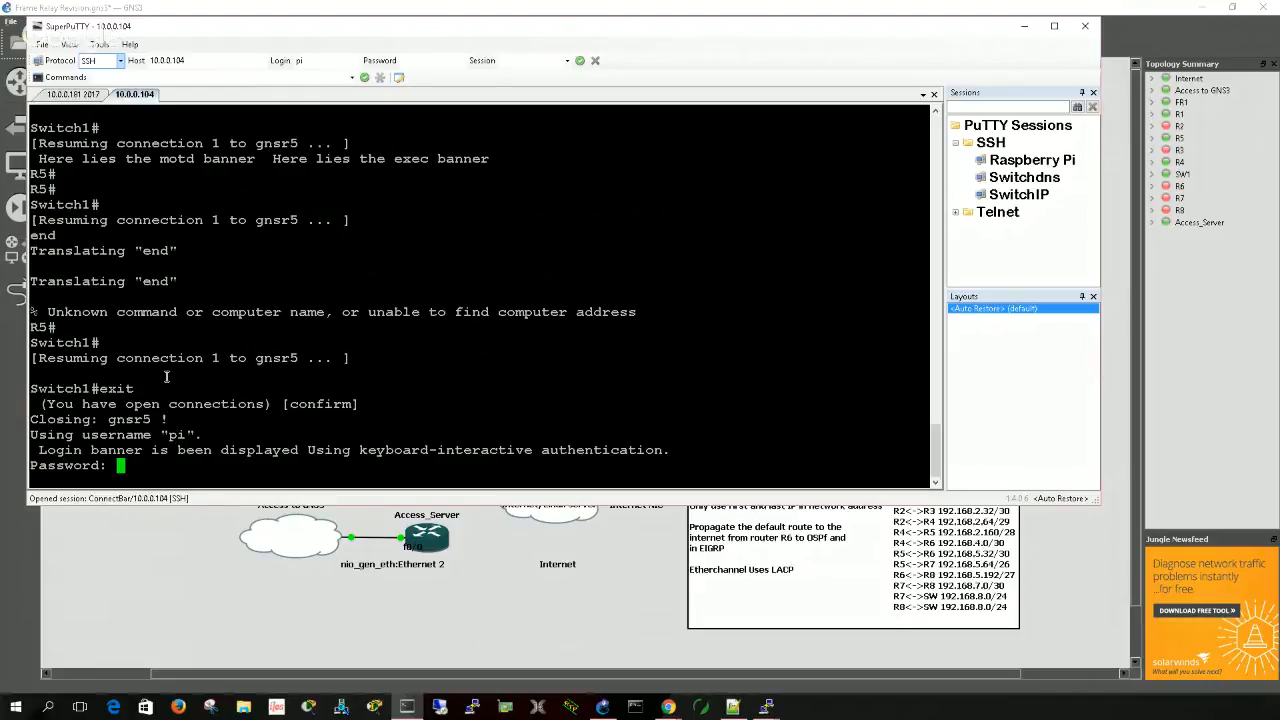
- Log back in to Switch1 as pi with the account password and try the end command in user EXEC mode
{"action": "key", "text": "Return"}
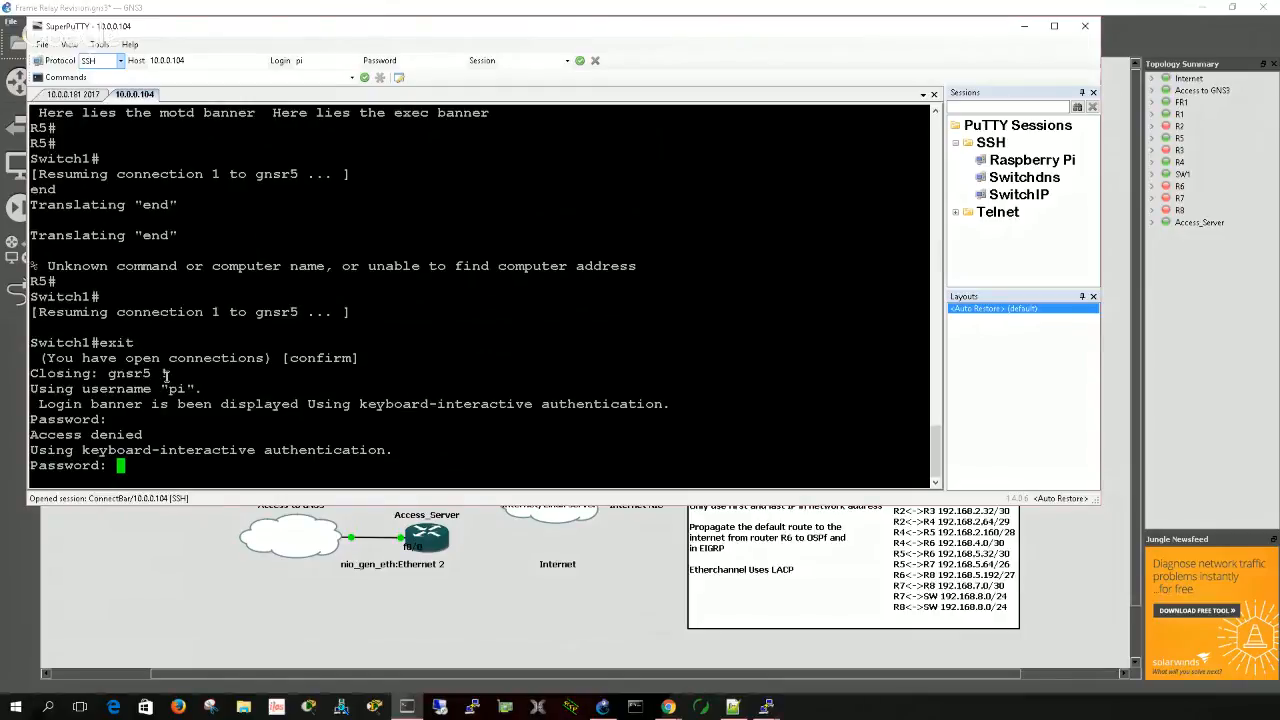
{"action": "key", "text": "Return"}
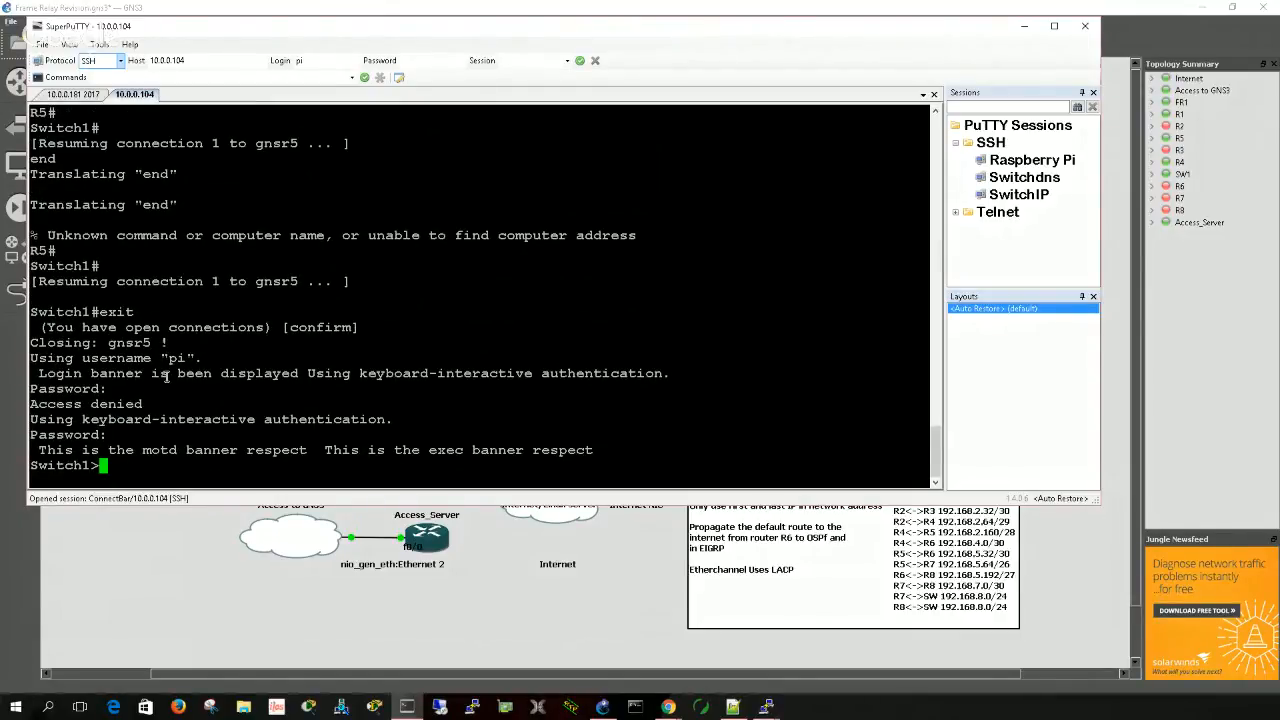
{"action": "type", "text": "en"}
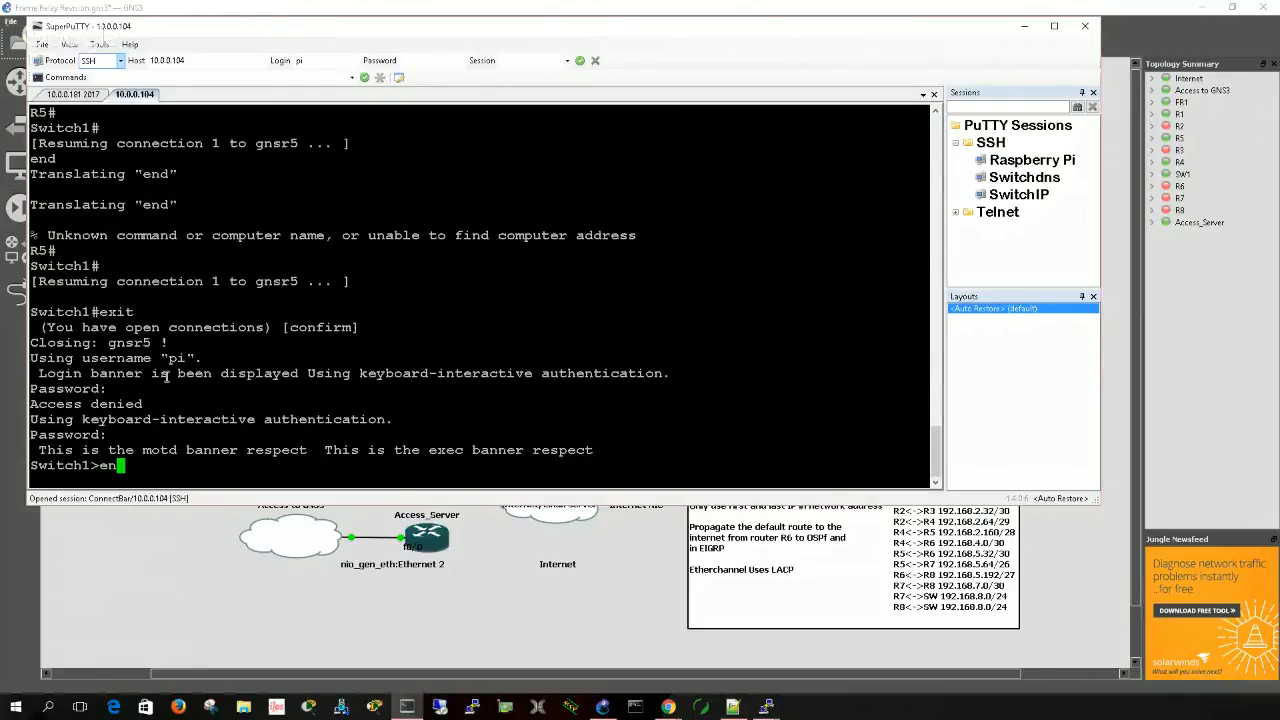
{"action": "type", "text": "d"}
{"action": "key", "text": "Return"}
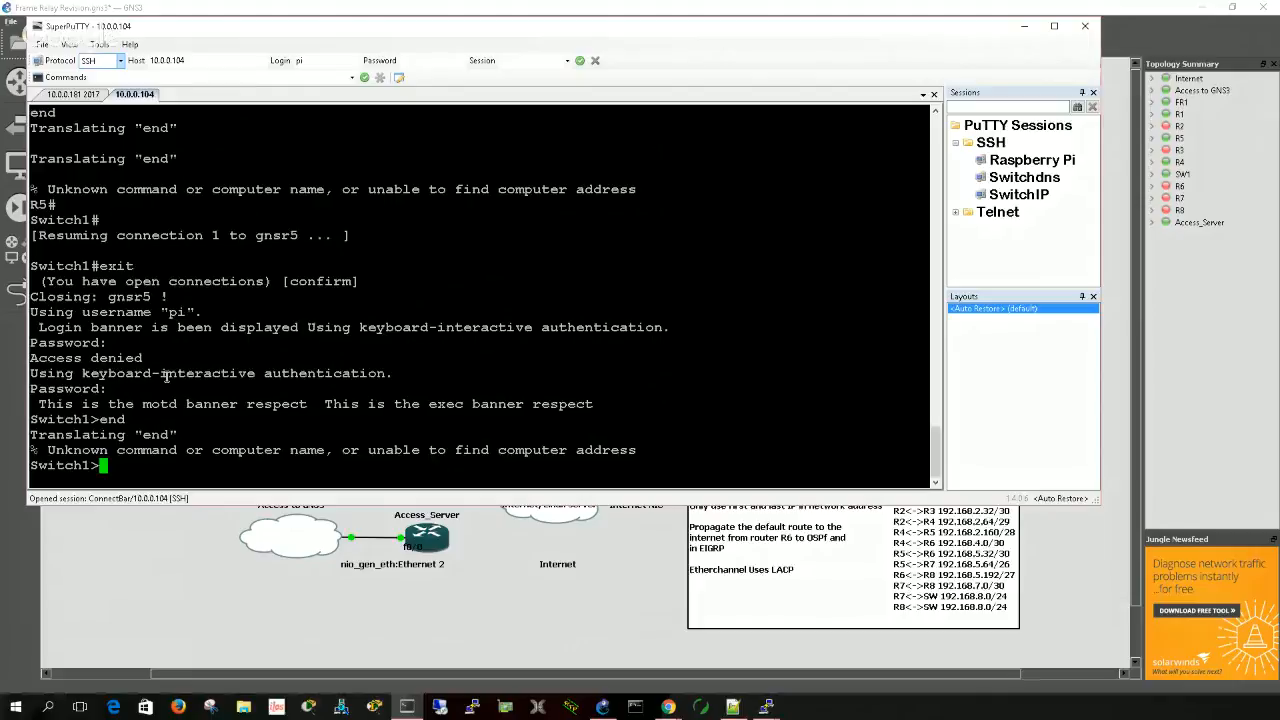
- Enter privileged EXEC mode on Switch1 with the enable password and connect to gnsr5
{"action": "type", "text": "en"}
{"action": "key", "text": "Return"}
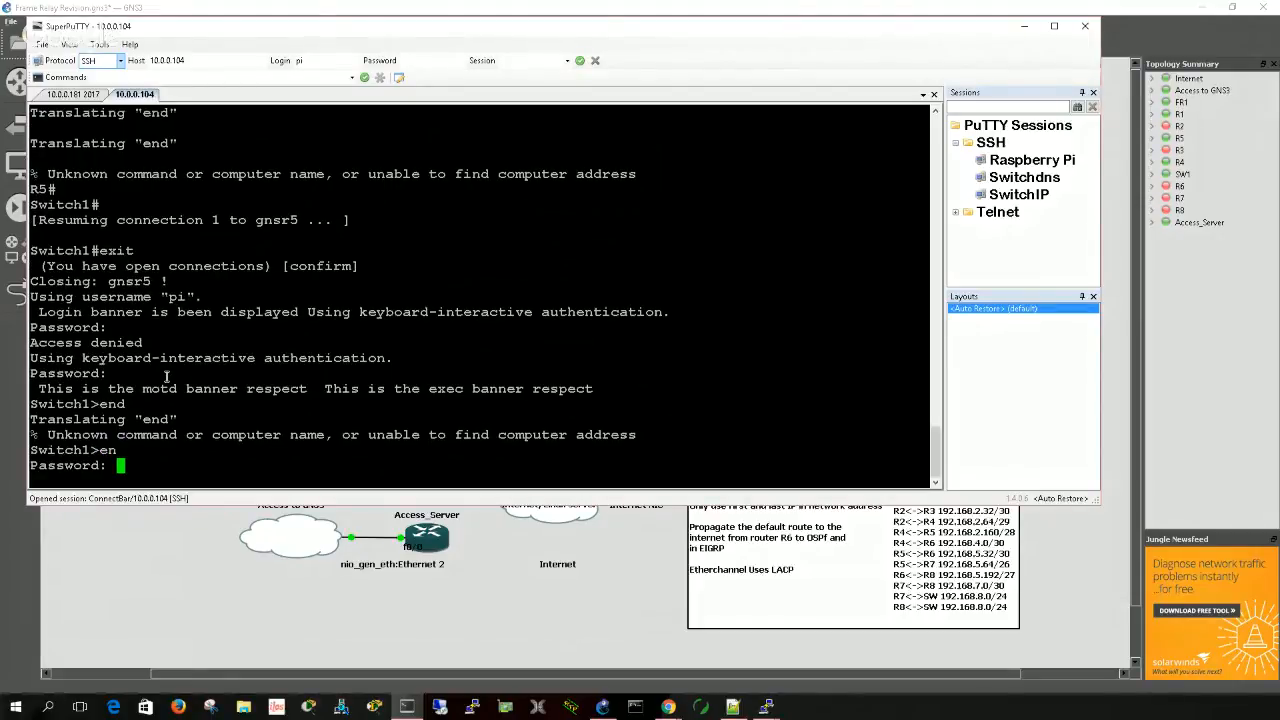
{"action": "key", "text": "Return"}
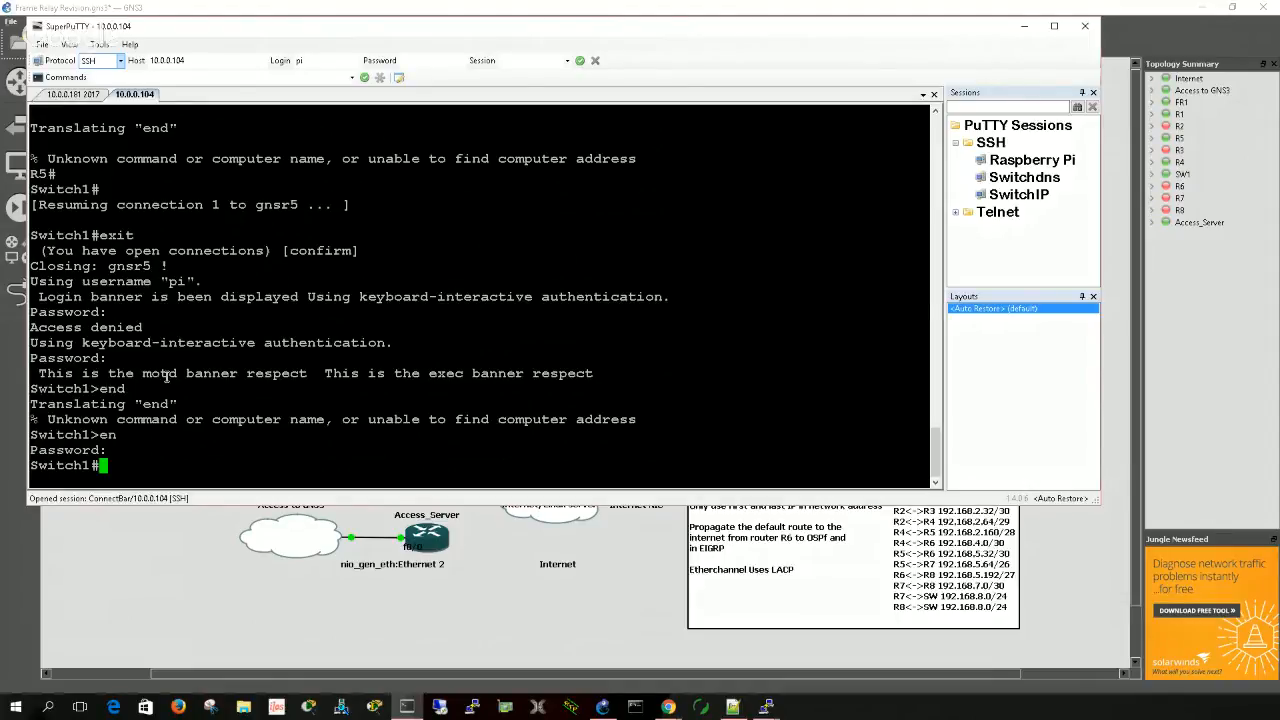
{"action": "type", "text": "gnsr5"}
{"action": "key", "text": "Return"}
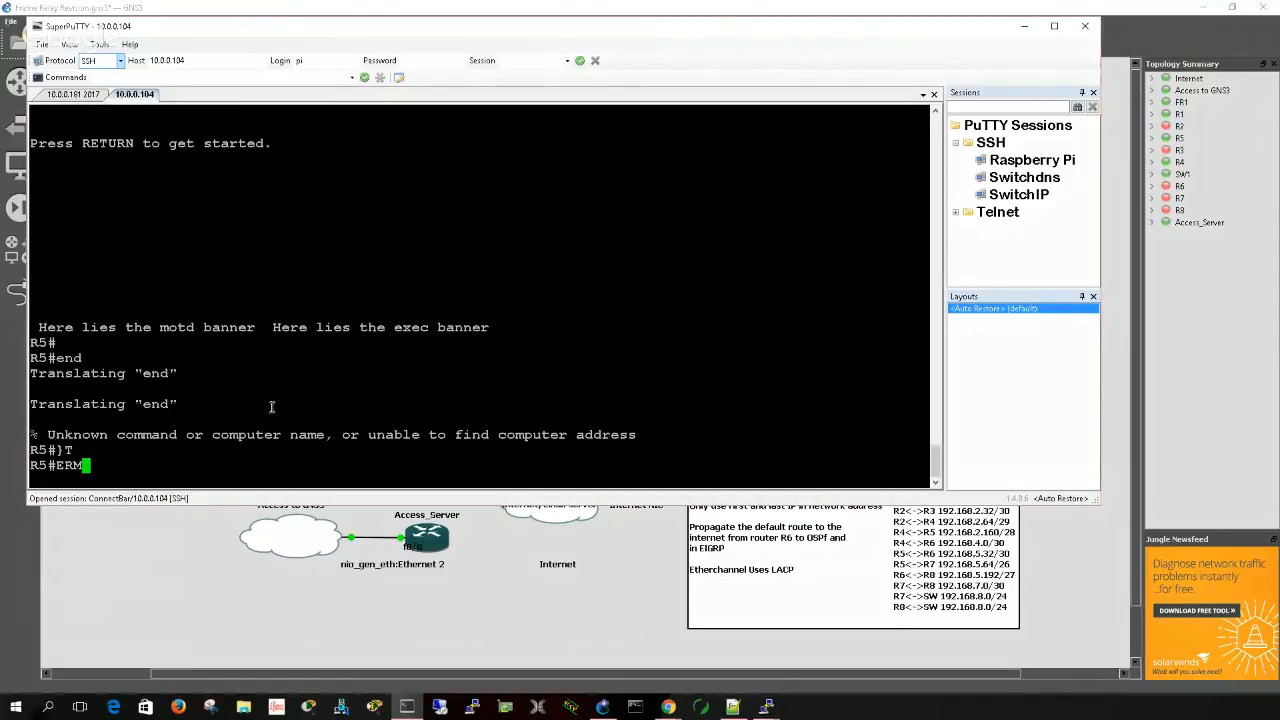
- Review the R5 console output and highlight the line with the motd and exec banners
{"action": "scroll", "coordinate": [242, 379], "scroll_direction": "up", "scroll_amount": 2}
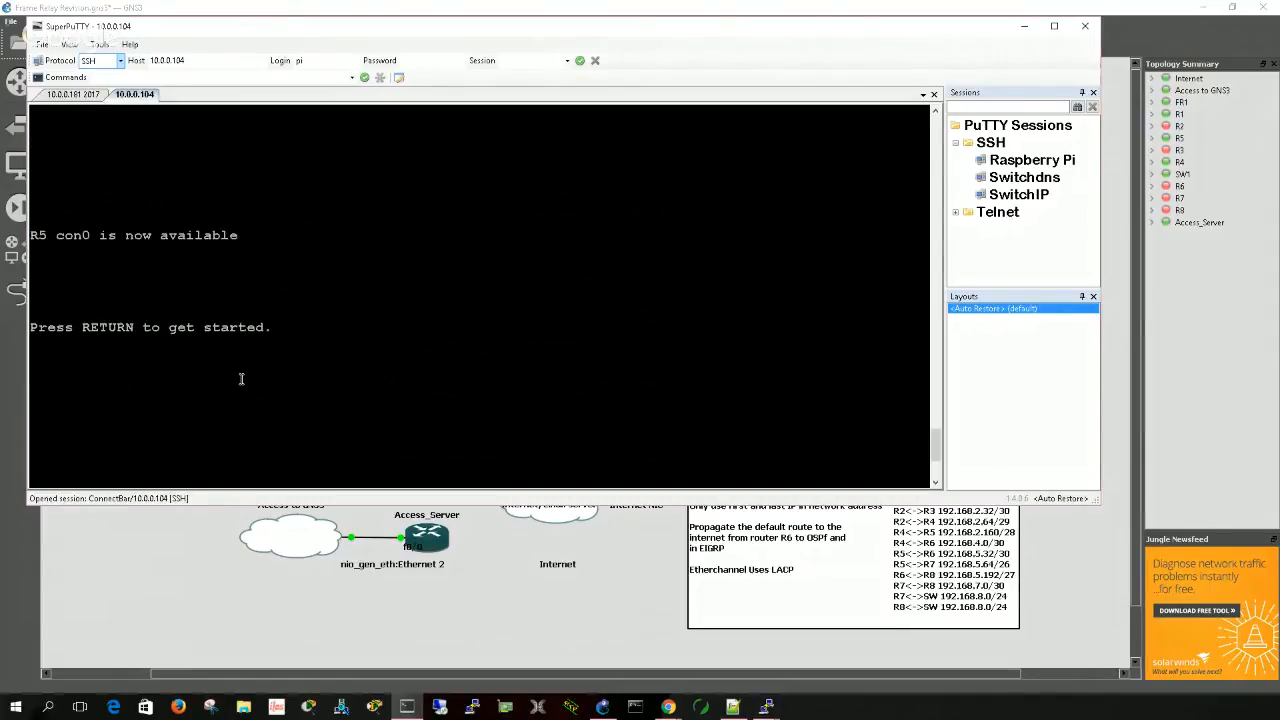
{"action": "scroll", "coordinate": [241, 378], "scroll_direction": "down", "scroll_amount": 2}
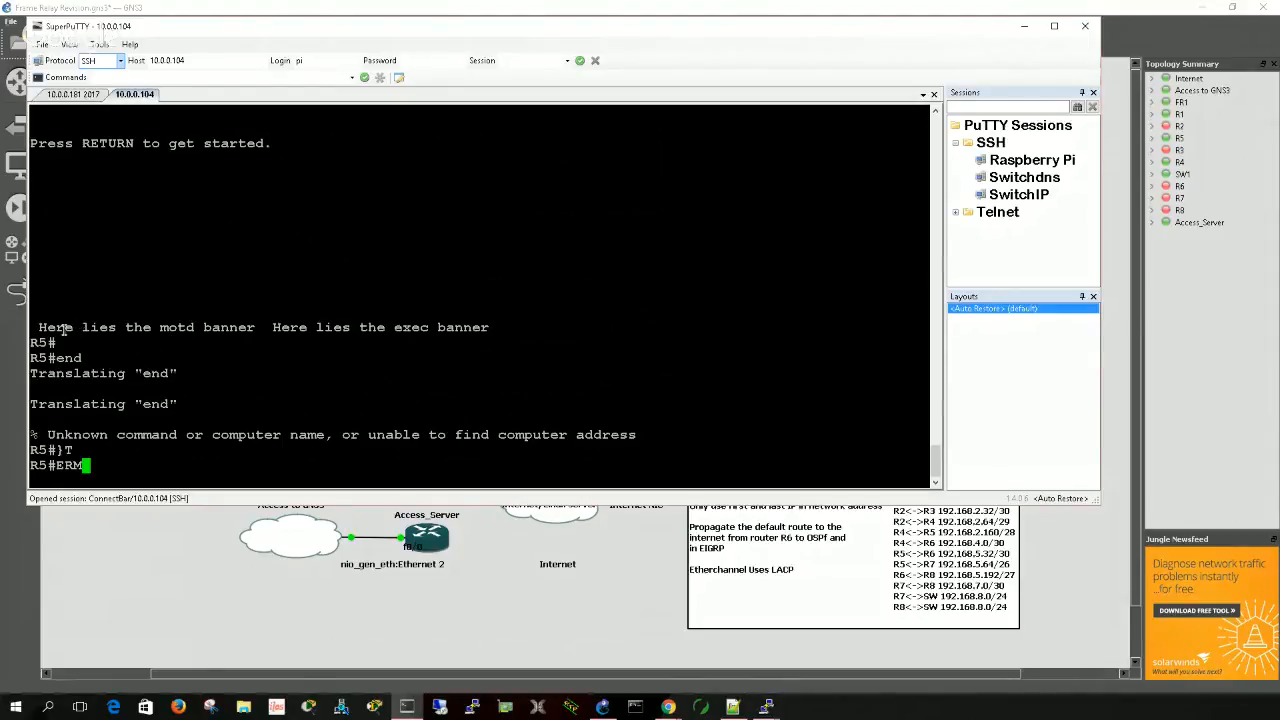
{"action": "left_click_drag", "start_coordinate": [60, 330], "coordinate": [468, 329]}
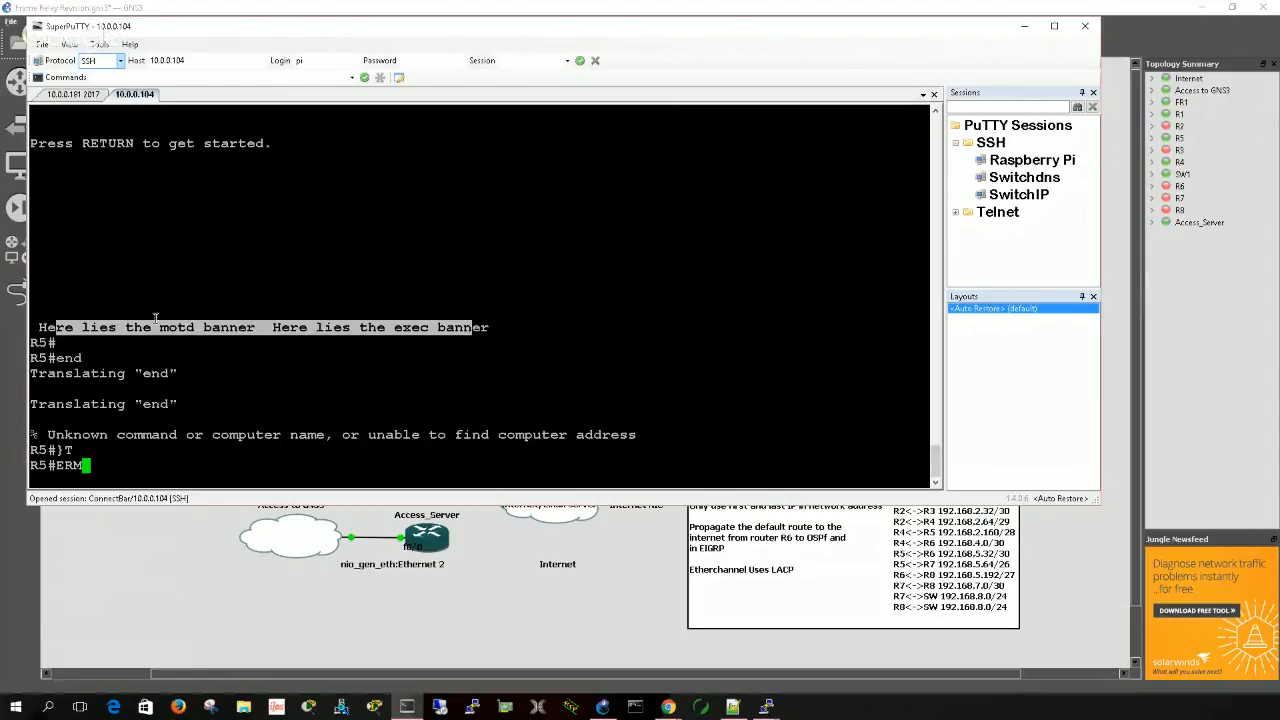
{"action": "left_click_drag", "start_coordinate": [38, 330], "coordinate": [480, 333]}
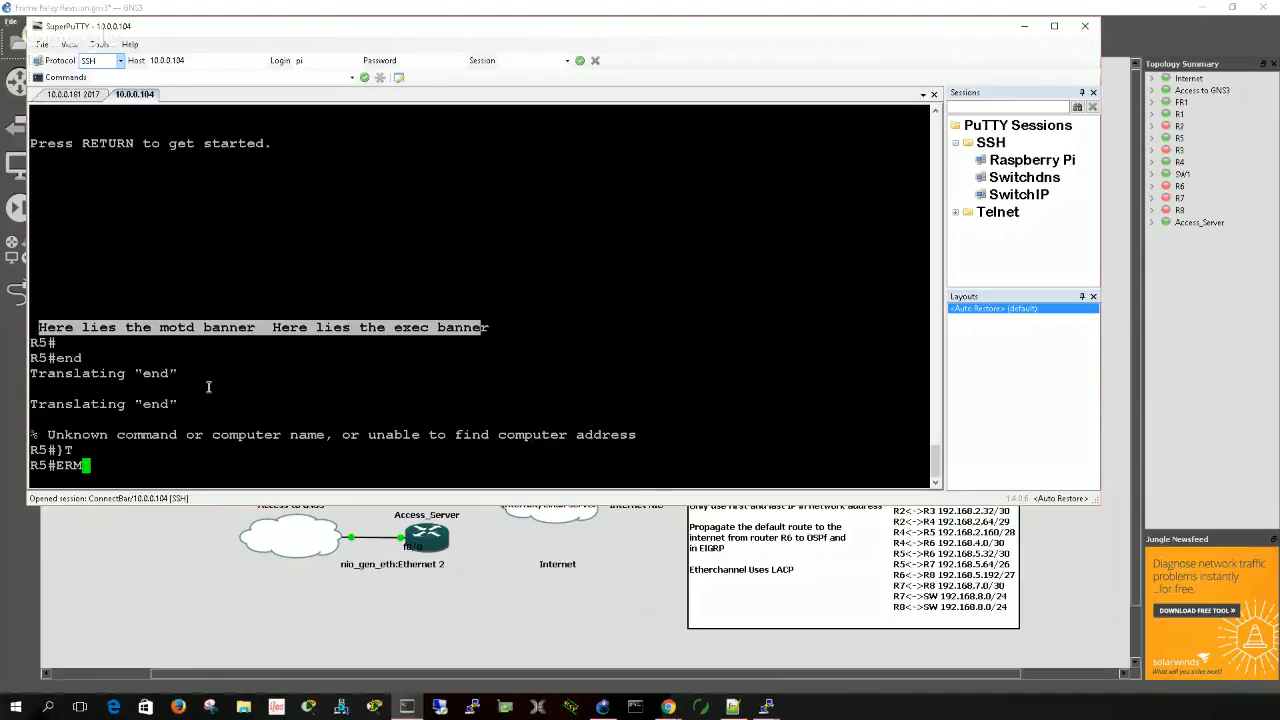
{"action": "left_click_drag", "start_coordinate": [86, 438], "coordinate": [119, 441]}
{"action": "left_click", "coordinate": [111, 463]}
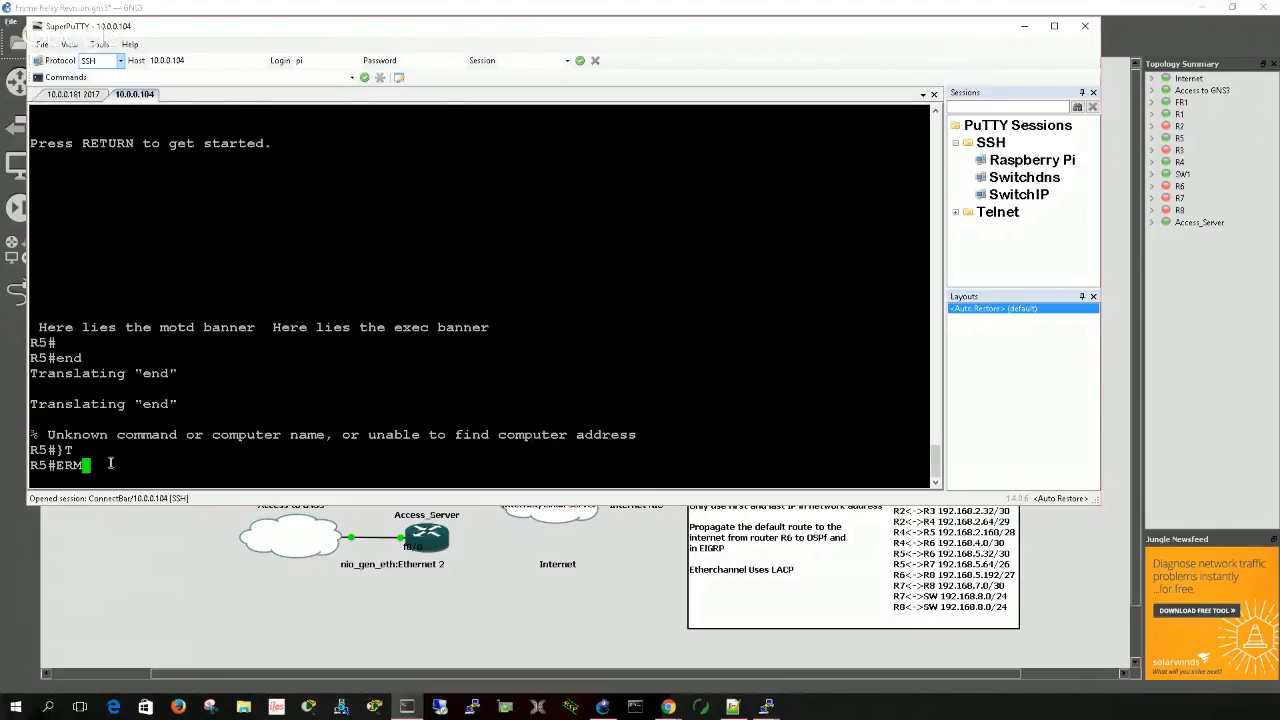
- Clear the stray text at the R5 prompt and try lin con 0 from privileged EXEC mode
{"action": "key", "text": "BackSpace"}
{"action": "key", "text": "BackSpace"}
{"action": "key", "text": "BackSpace"}
{"action": "type", "text": "lin"}
{"action": "key", "text": "BackSpace"}
{"action": "key", "text": "BackSpace"}
{"action": "key", "text": "BackSpace"}
{"action": "type", "text": "lin con 0"}
{"action": "key", "text": "Return"}
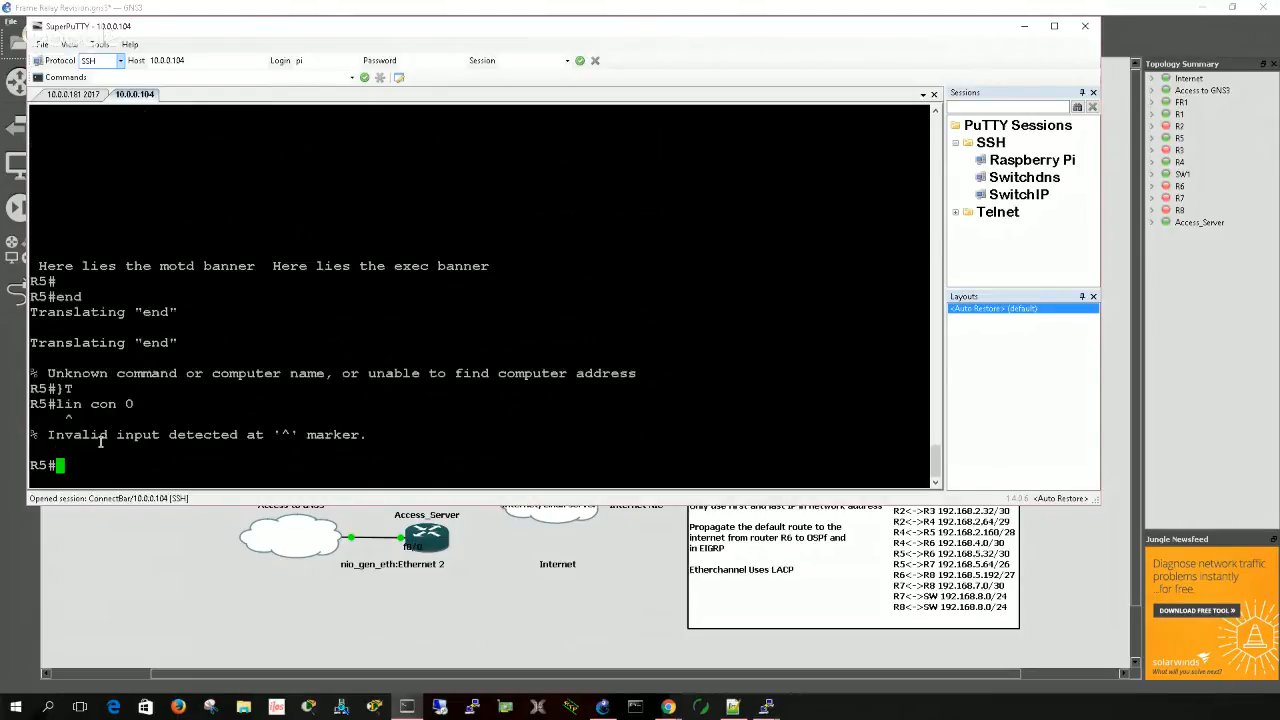
- Enter global configuration mode on R5 and open console line 0 for configuration
{"action": "type", "text": "conf t"}
{"action": "key", "text": "Return"}
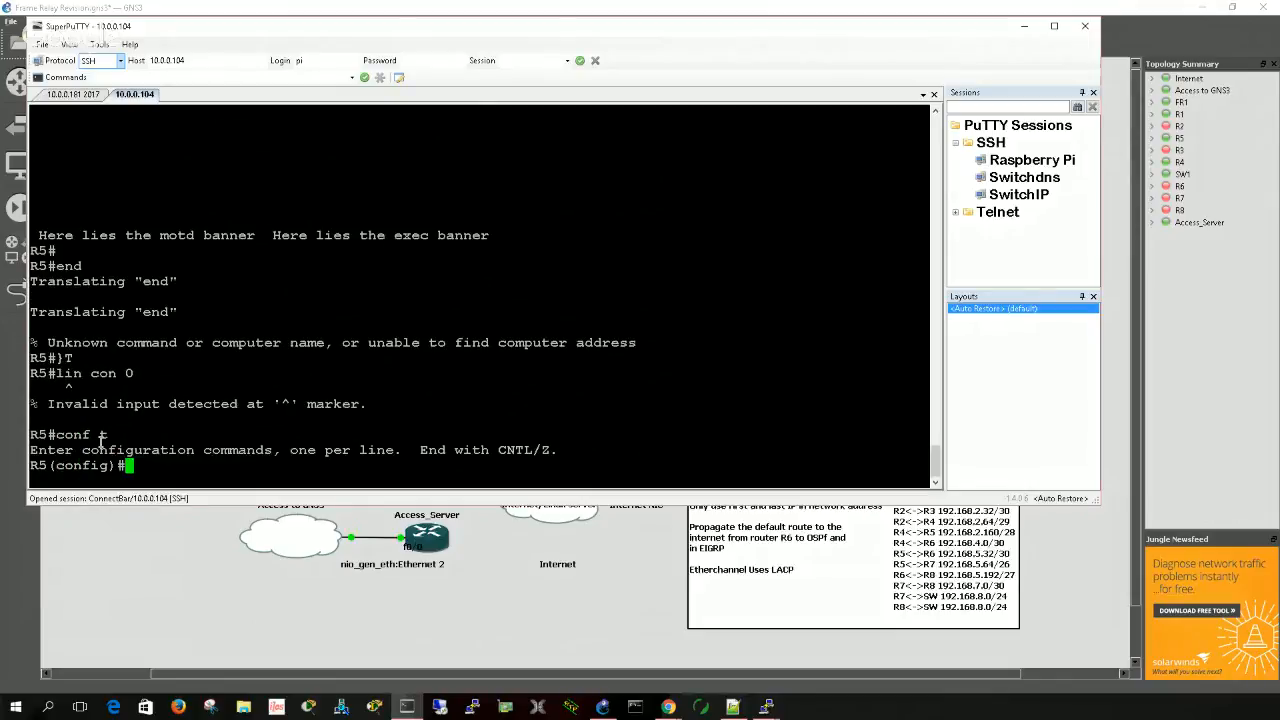
{"action": "type", "text": "line cons 0"}
{"action": "key", "text": "Return"}
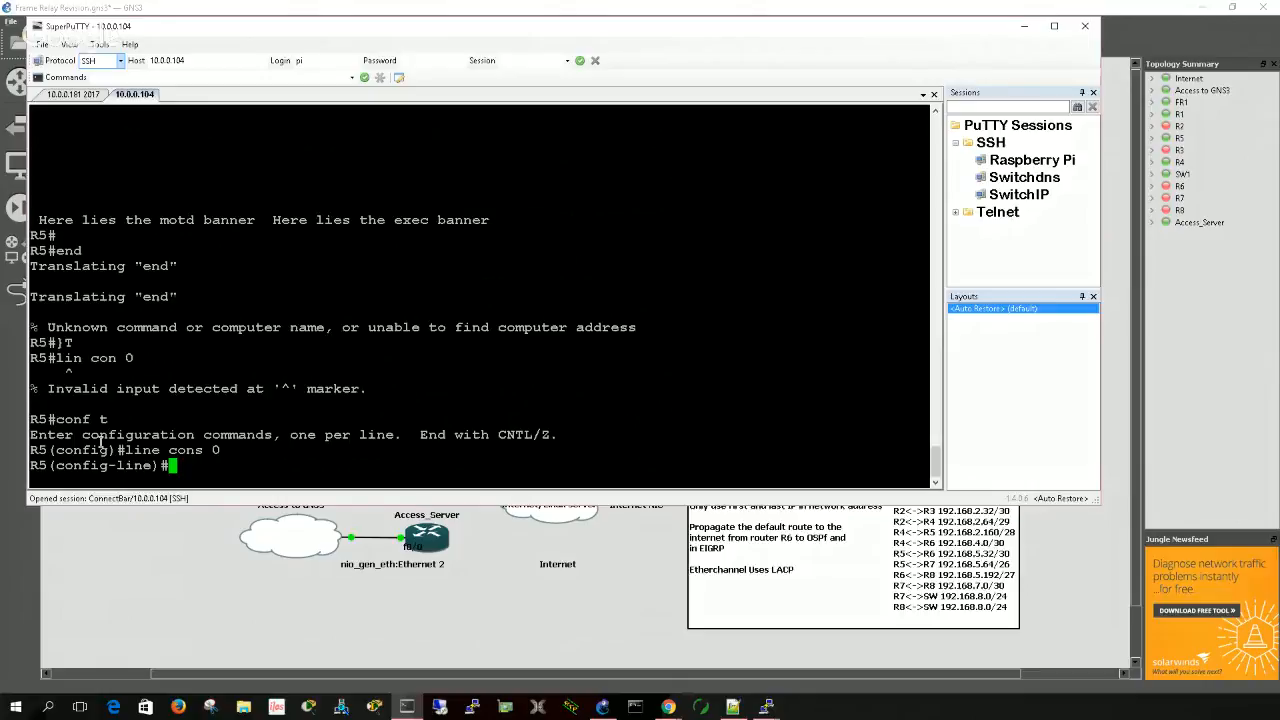
- Discard the unfinished enable command and try the login command on R5's console line 0
{"action": "type", "text": "e"}
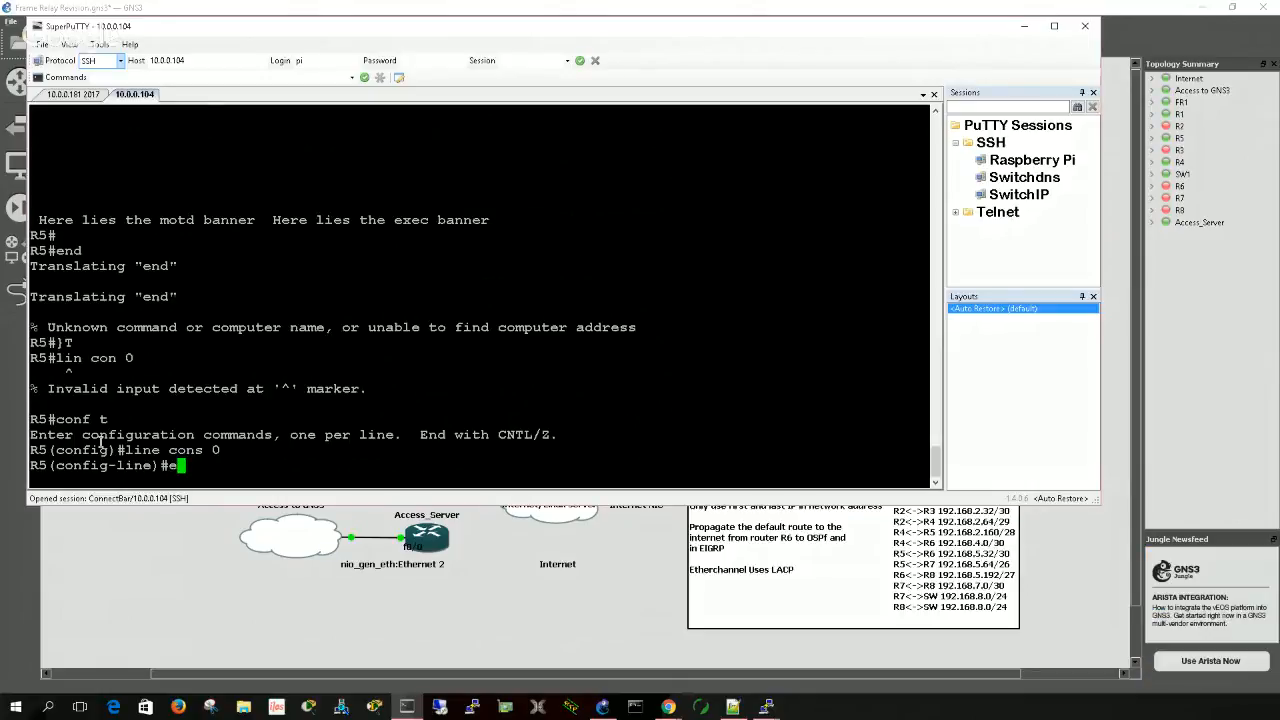
{"action": "type", "text": "n"}
{"action": "key", "text": "Tab"}
{"action": "type", "text": "a"}
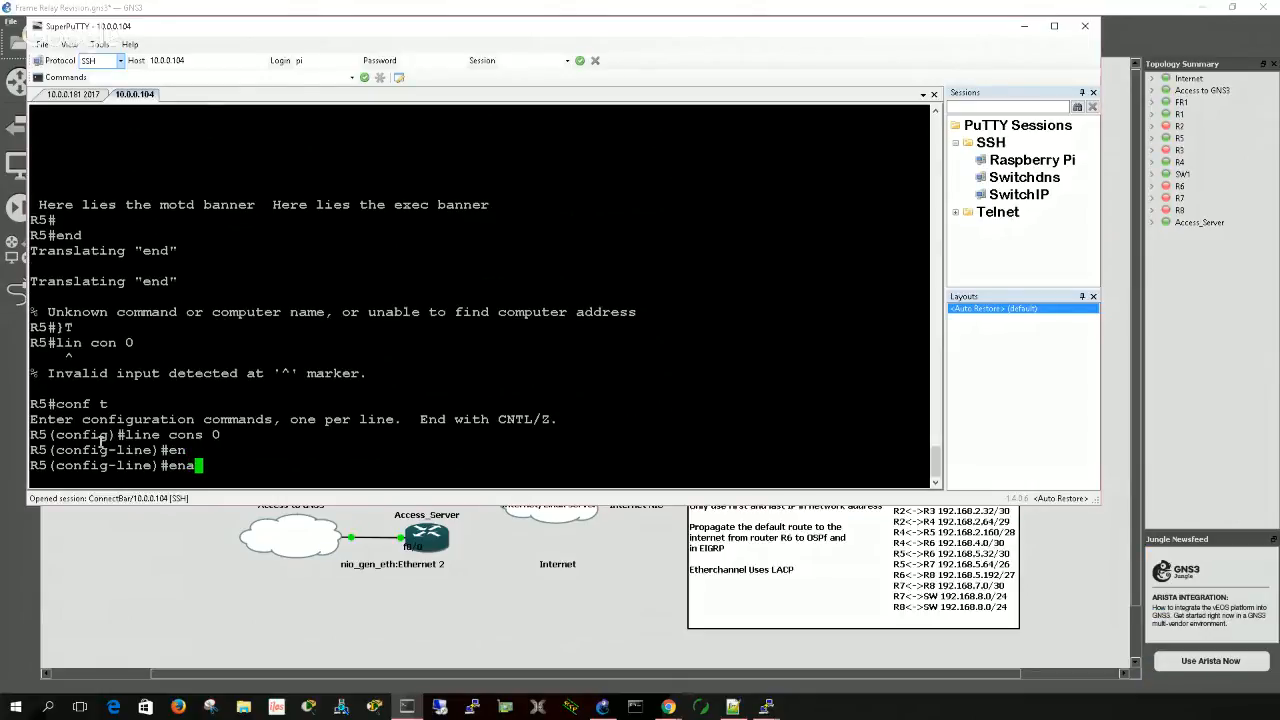
{"action": "key", "text": "BackSpace"}
{"action": "key", "text": "BackSpace"}
{"action": "key", "text": "BackSpace"}
{"action": "type", "text": "login"}
{"action": "key", "text": "Tab"}
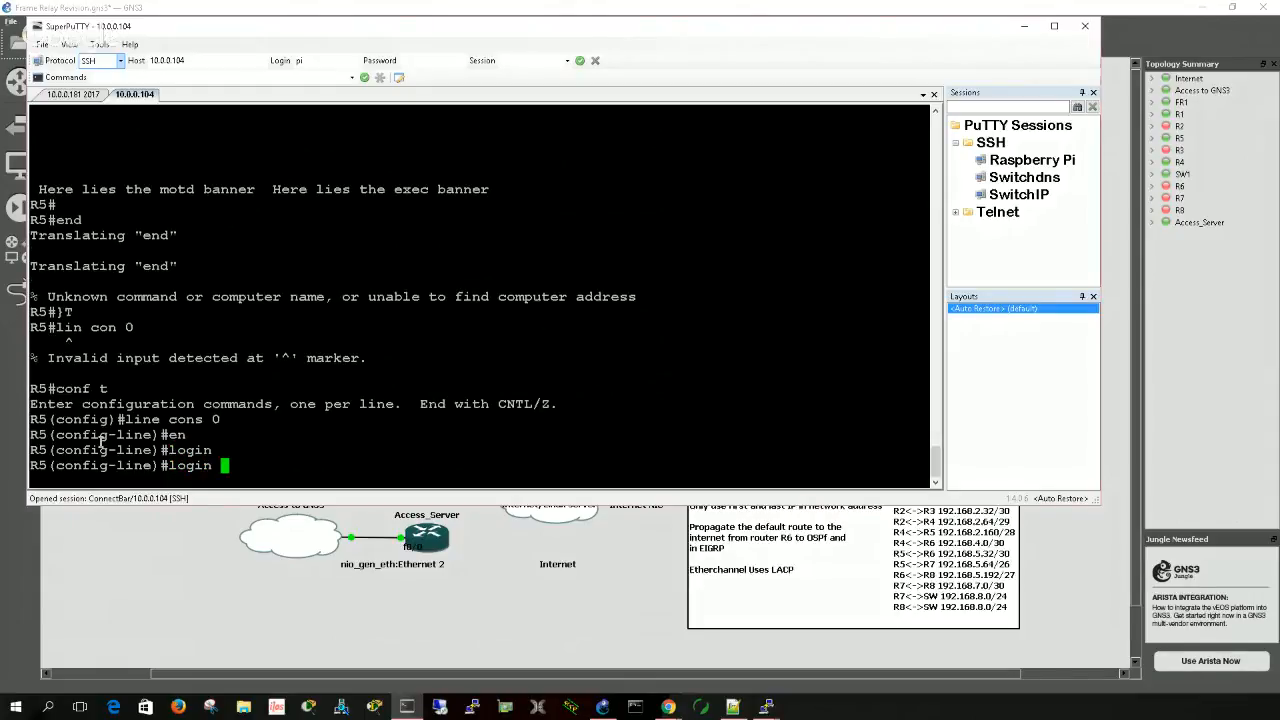
{"action": "key", "text": "Return"}
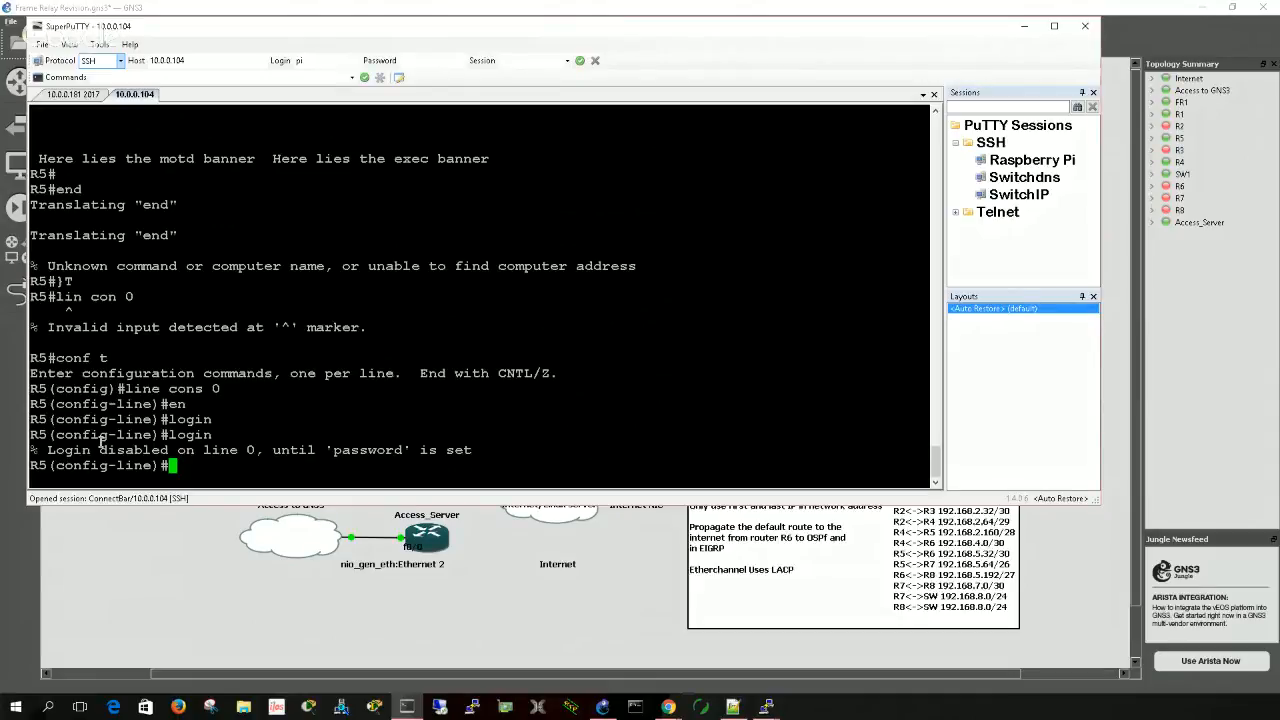
- Set the line password for R5's console line 0
{"action": "type", "text": "pass"}
{"action": "key", "text": "Tab"}
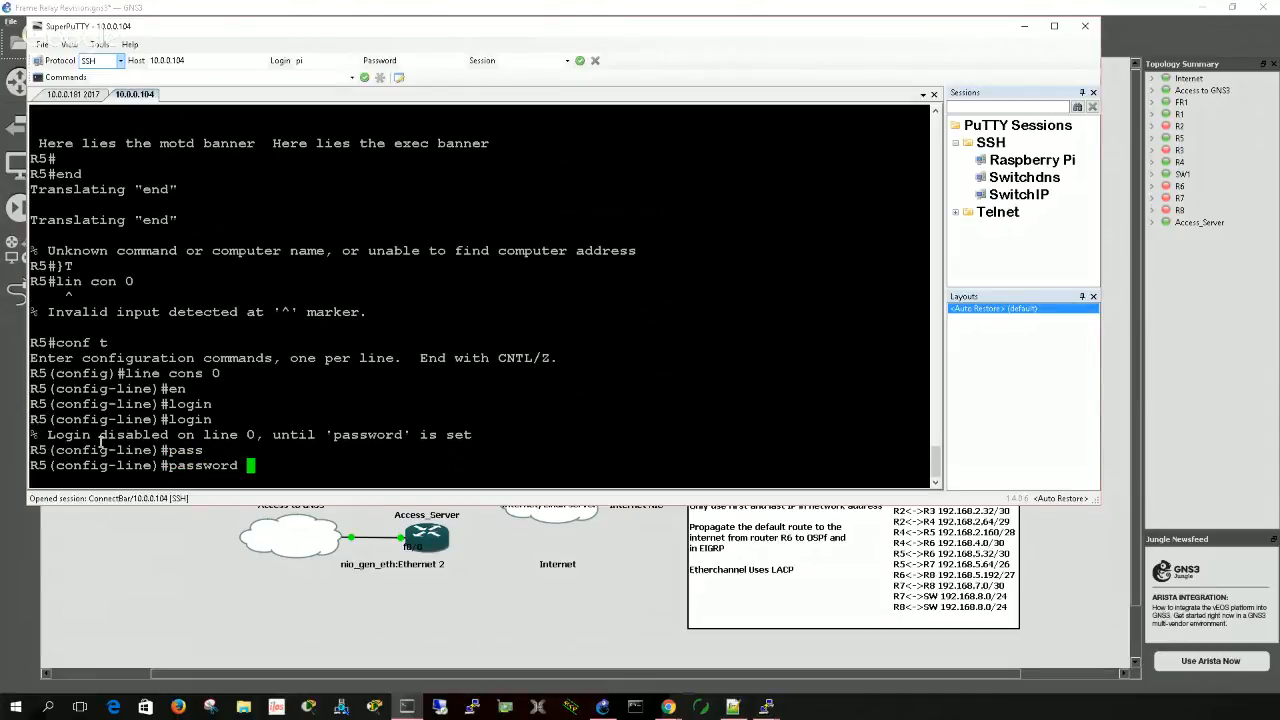
{"action": "type", "text": "tes"}
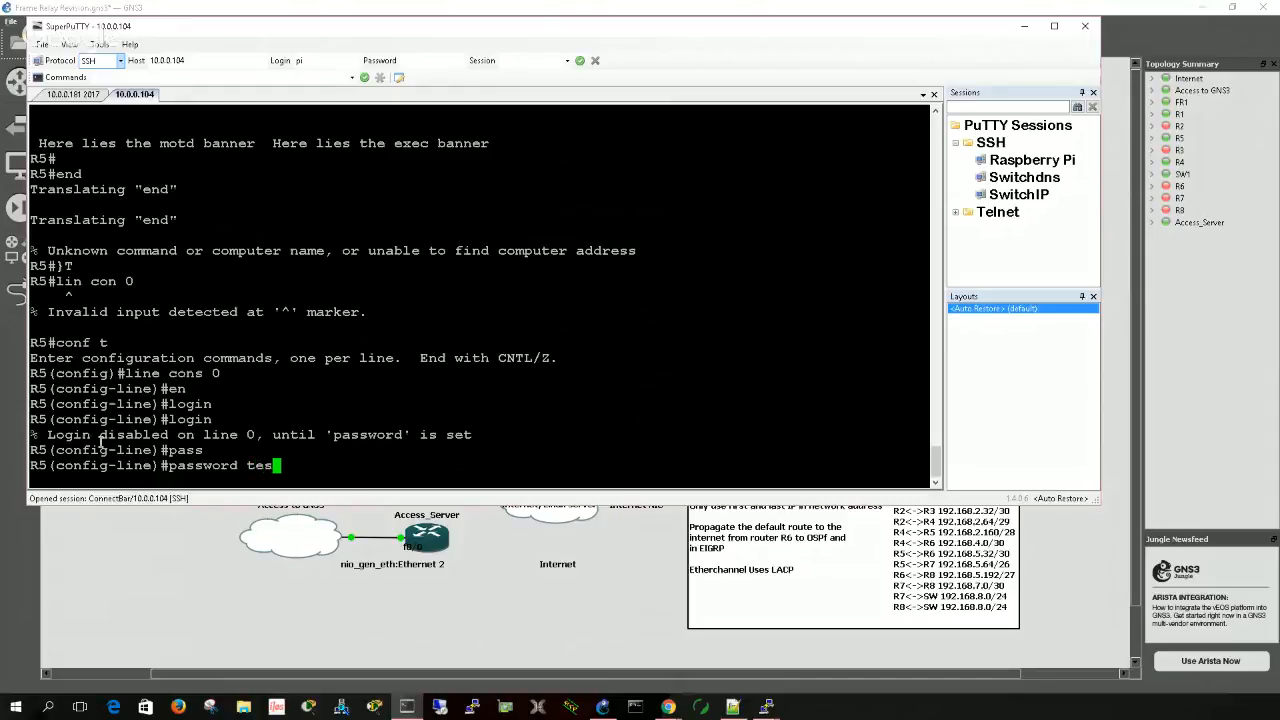
{"action": "key", "text": "BackSpace"}
{"action": "key", "text": "BackSpace"}
{"action": "key", "text": "BackSpace"}
{"action": "type", "text": "test1"}
{"action": "key", "text": "Return"}
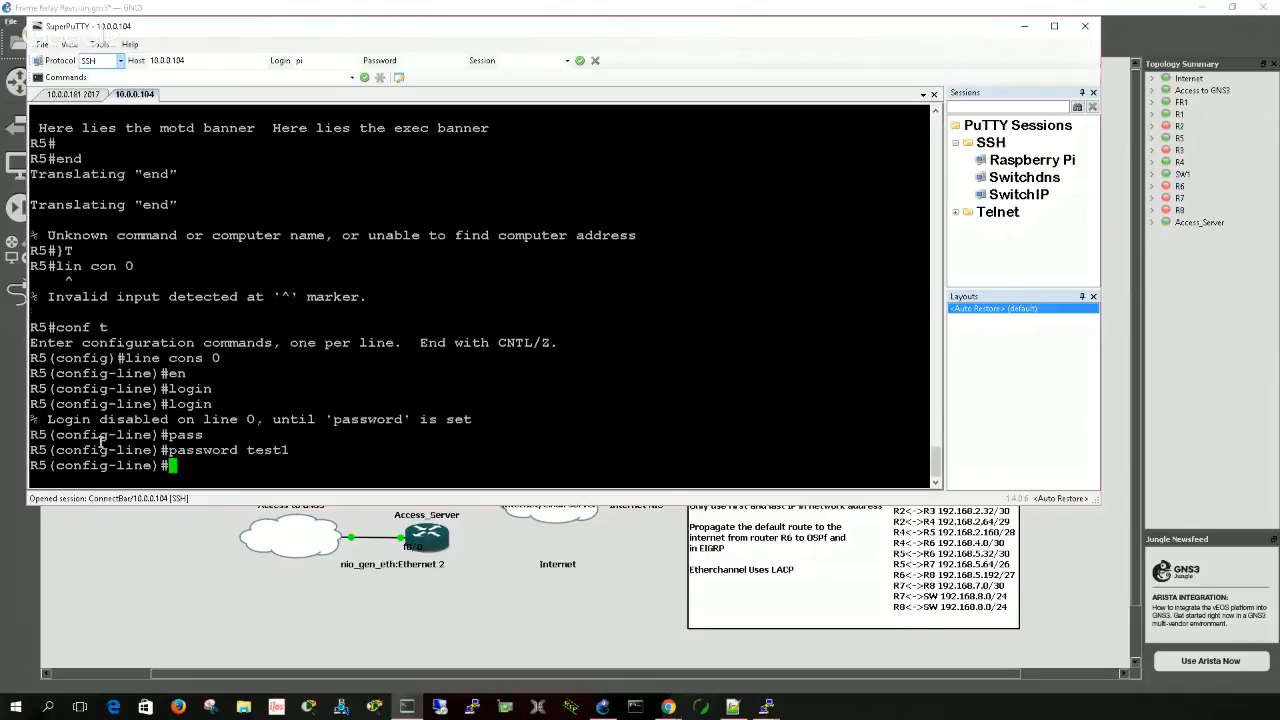
- Run login on R5's console line 0, and change it to local username authentication with login local
{"action": "type", "text": "login"}
{"action": "key", "text": "Return"}
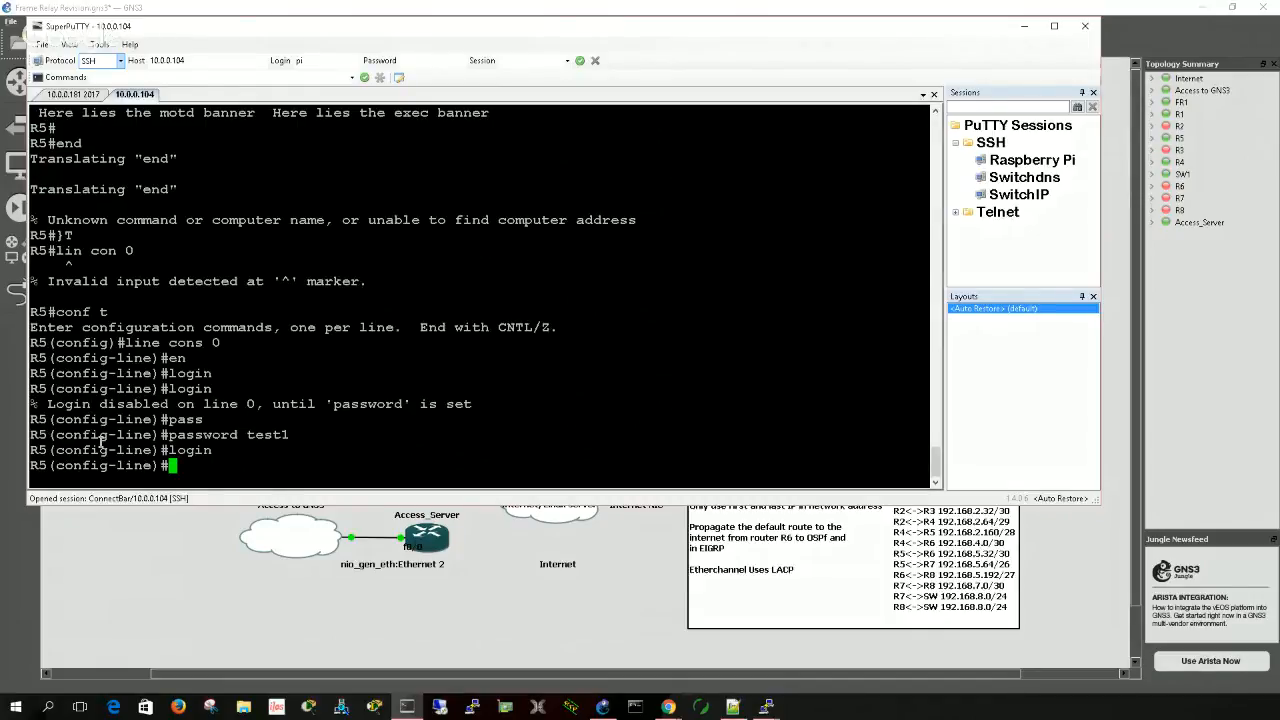
{"action": "type", "text": "login local"}
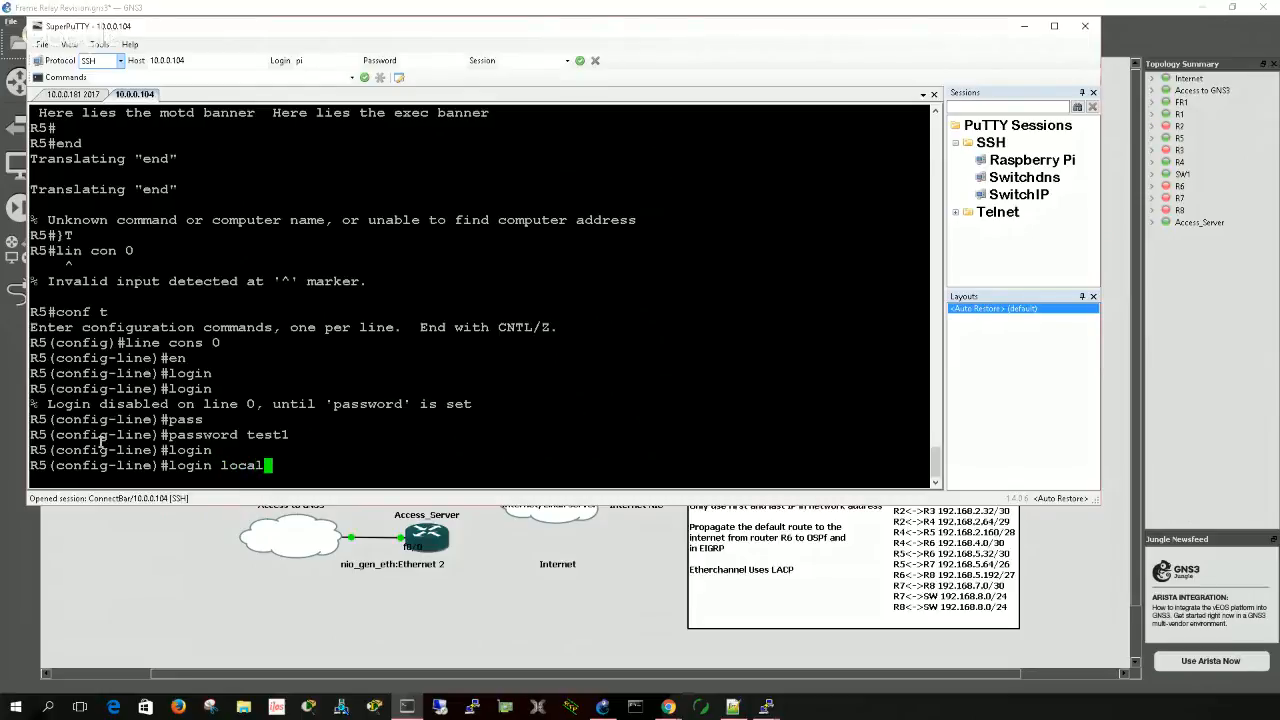
{"action": "key", "text": "Return"}
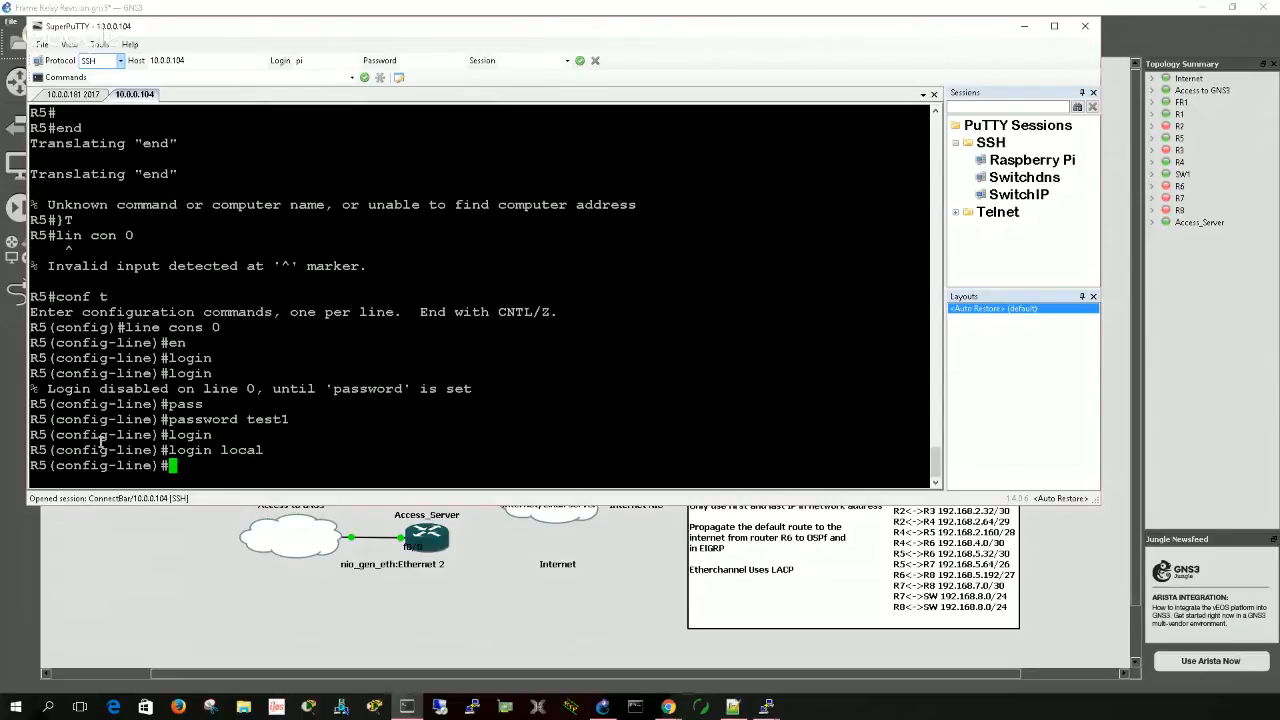
- Query R5's running configuration from line configuration mode, beginning at username
{"action": "type", "text": "do sh run | b usern"}
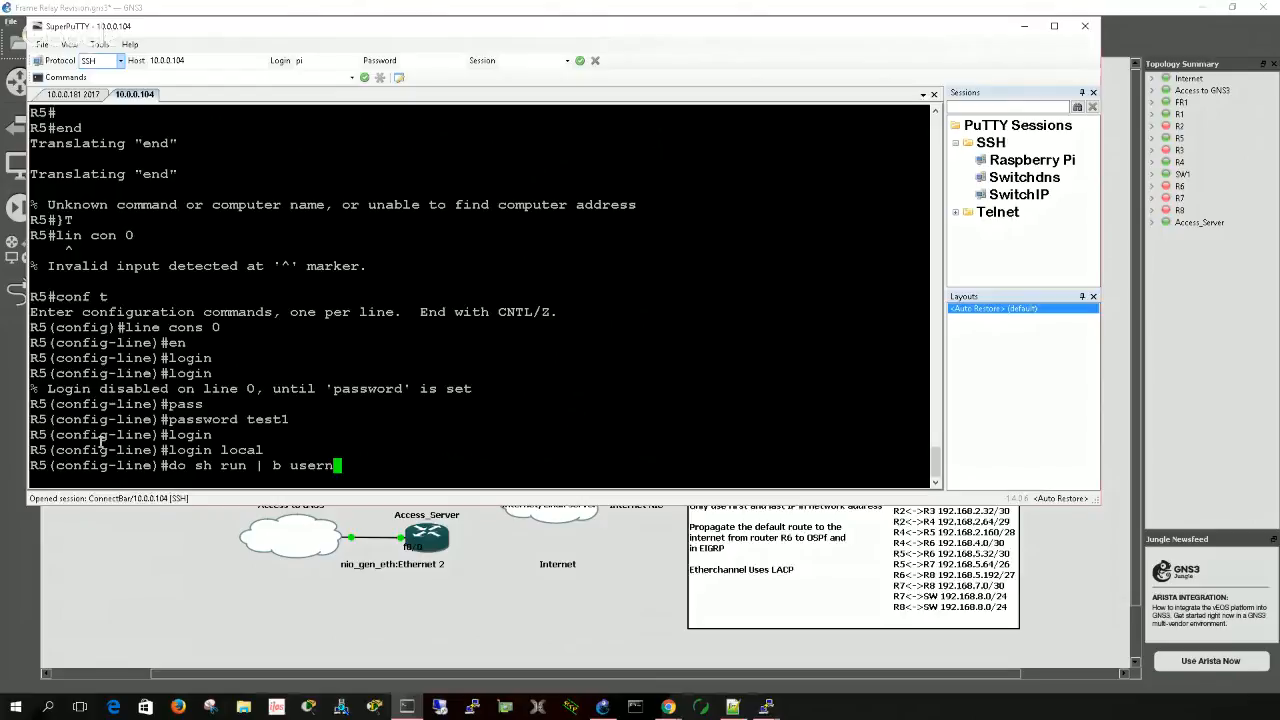
{"action": "type", "text": "ame"}
{"action": "key", "text": "Return"}
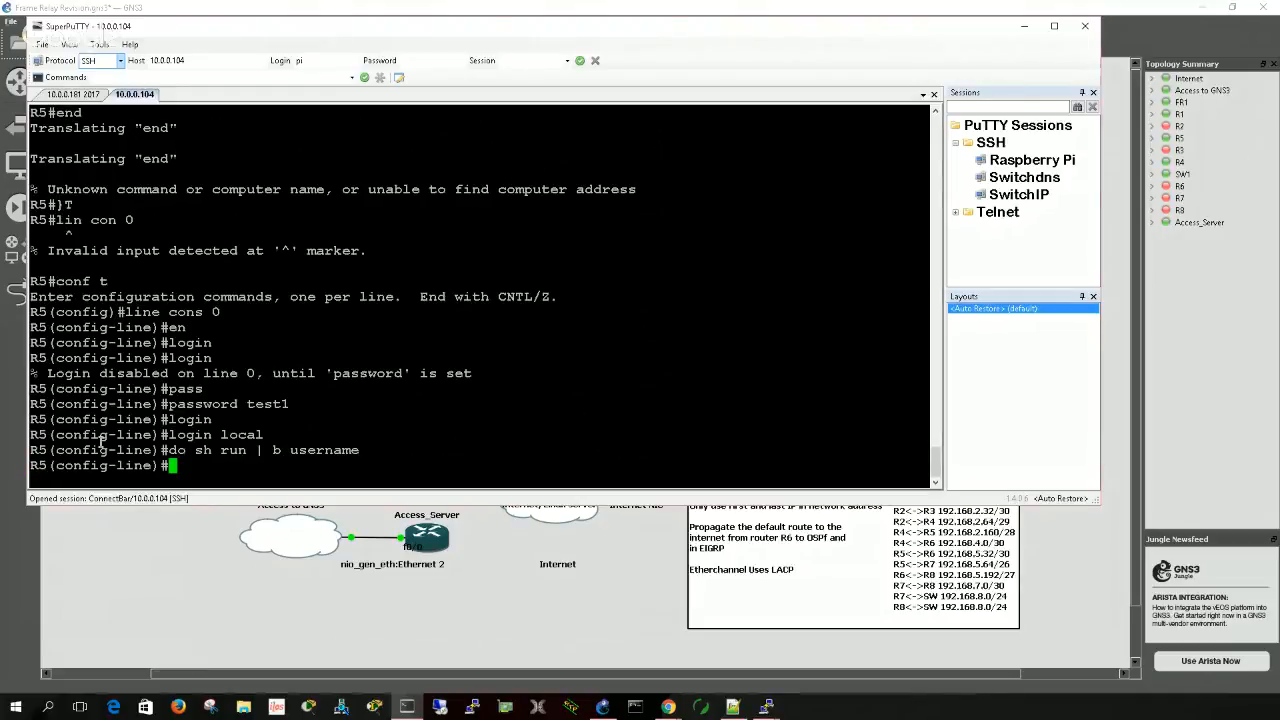
- Reuse the last show command without its username filter to display R5's full running configuration
{"action": "key", "text": "Up"}
{"action": "key", "text": "Left"}
{"action": "key", "text": "Left"}
{"action": "key", "text": "Left"}
{"action": "key", "text": "Left"}
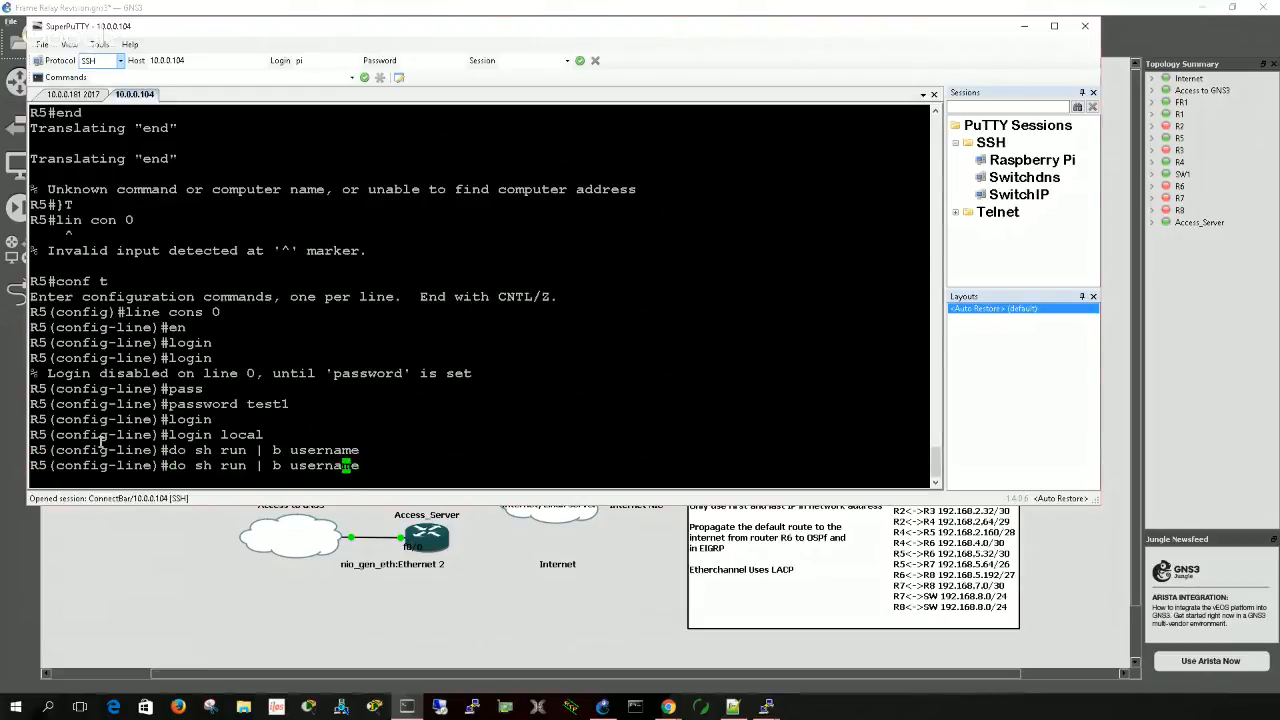
{"action": "key", "text": "Right"}
{"action": "key", "text": "Right"}
{"action": "key", "text": "Right"}
{"action": "key", "text": "Right"}
{"action": "key", "text": "BackSpace"}
{"action": "key", "text": "BackSpace"}
{"action": "key", "text": "BackSpace"}
{"action": "key", "text": "BackSpace"}
{"action": "key", "text": "BackSpace"}
{"action": "key", "text": "BackSpace"}
{"action": "key", "text": "BackSpace"}
{"action": "key", "text": "BackSpace"}
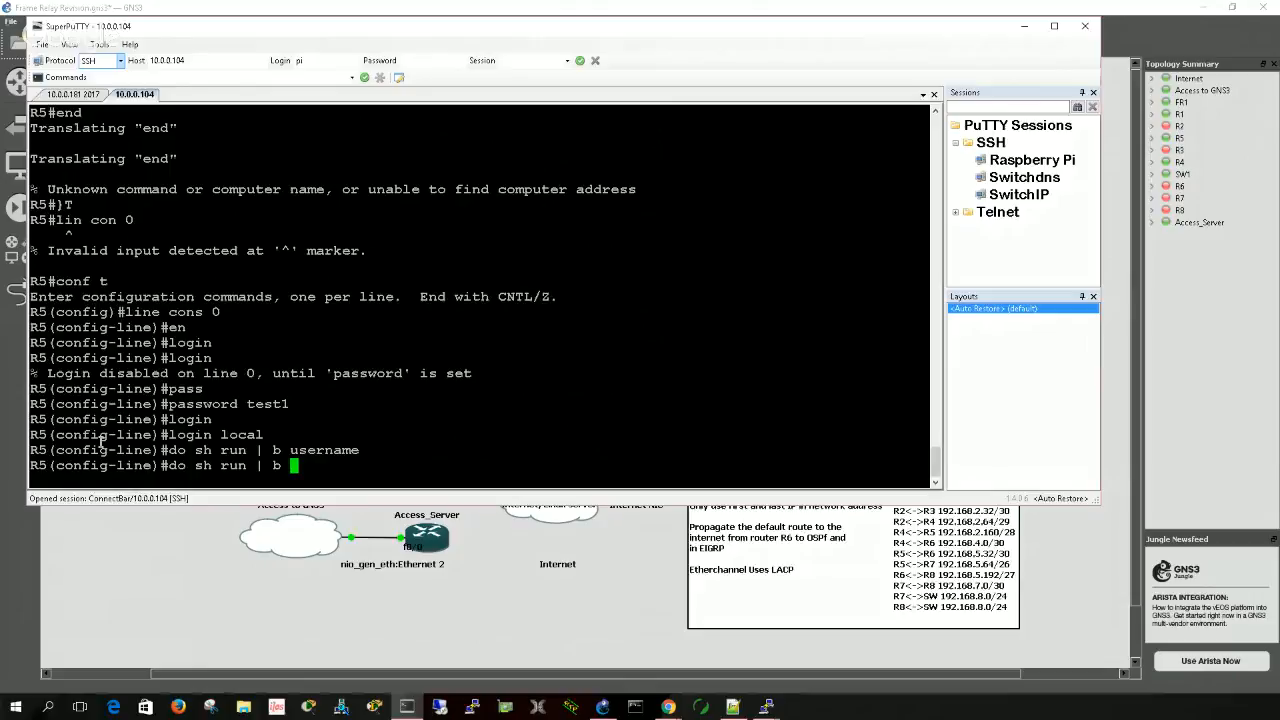
{"action": "key", "text": "BackSpace"}
{"action": "key", "text": "BackSpace"}
{"action": "key", "text": "BackSpace"}
{"action": "key", "text": "BackSpace"}
{"action": "key", "text": "BackSpace"}
{"action": "key", "text": "BackSpace"}
{"action": "key", "text": "BackSpace"}
{"action": "key", "text": "BackSpace"}
{"action": "type", "text": "run"}
{"action": "key", "text": "Return"}
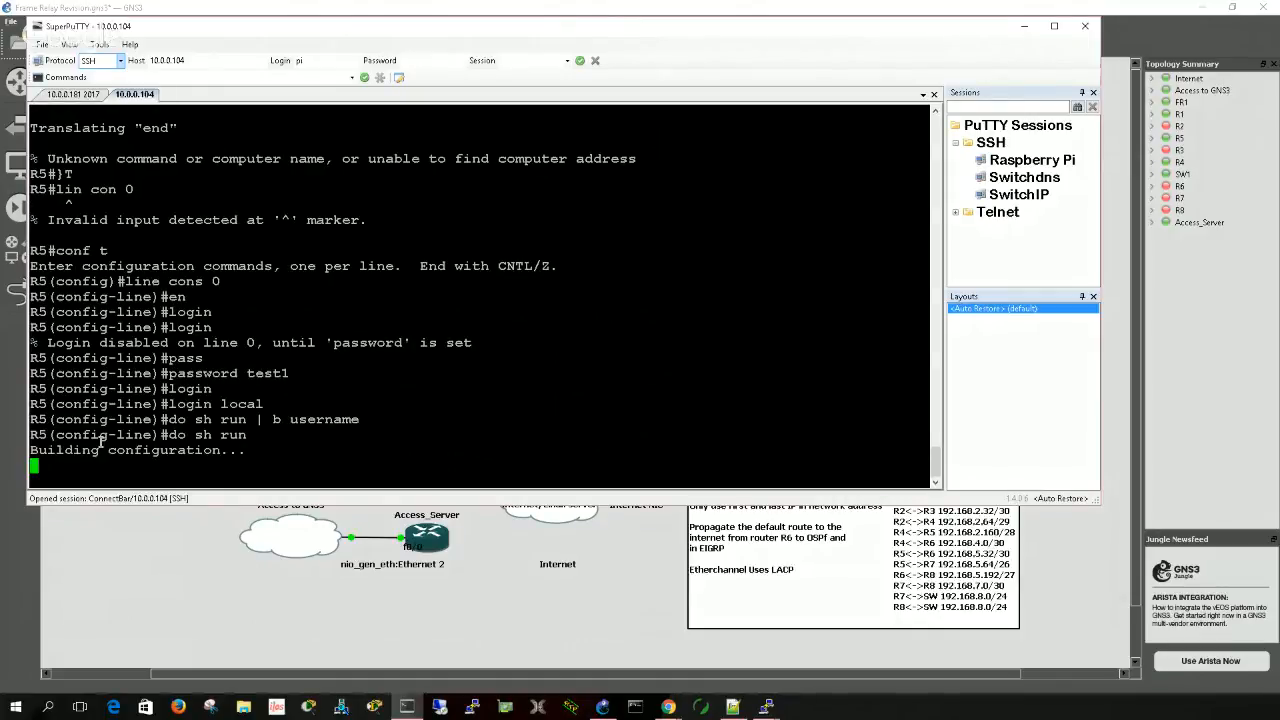
- Page through R5's running configuration checking for username entries, and suspend the session to return to the Switch1 prompt
{"action": "key", "text": "space"}
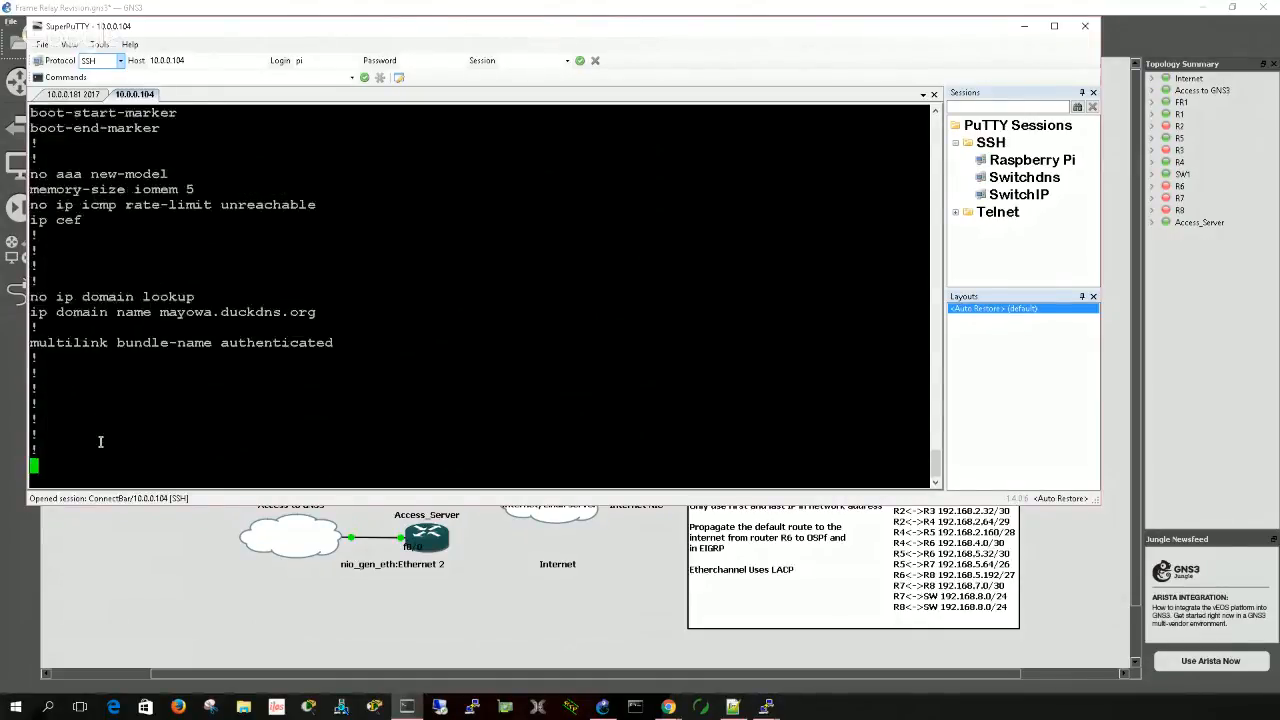
{"action": "key", "text": "space"}
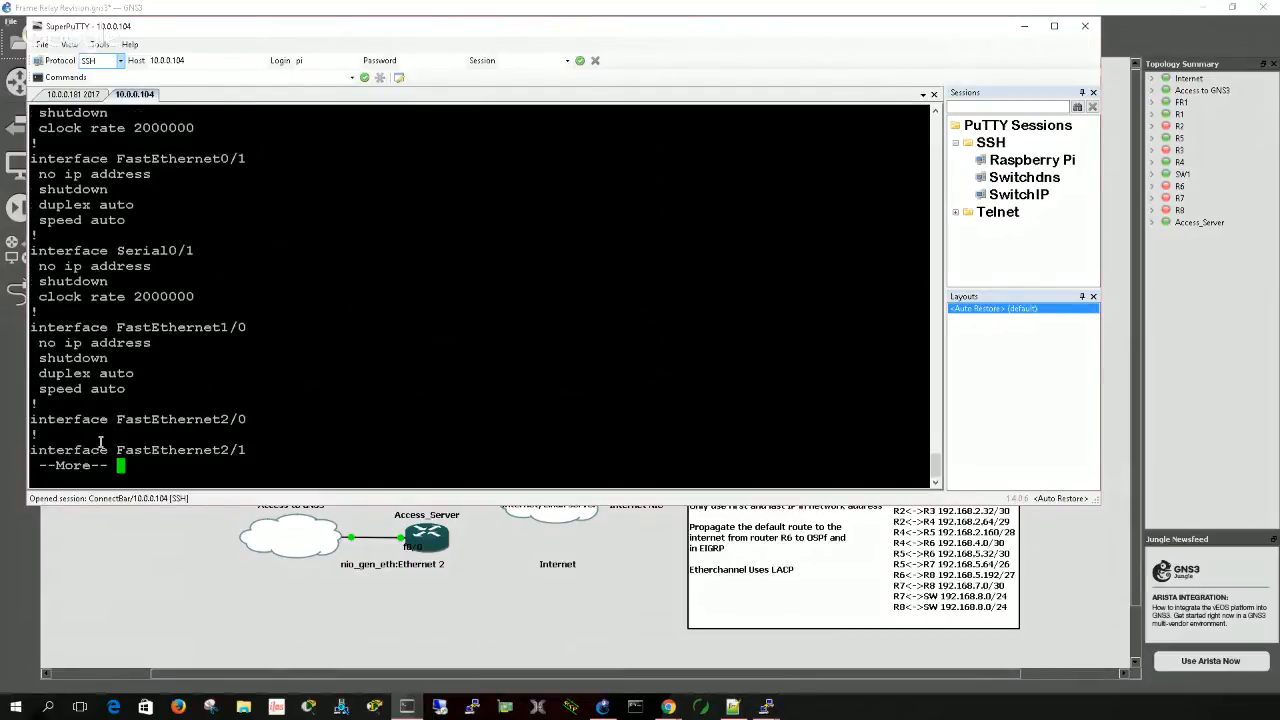
{"action": "key", "text": "space"}
{"action": "key", "text": "space"}
{"action": "key", "text": "space"}
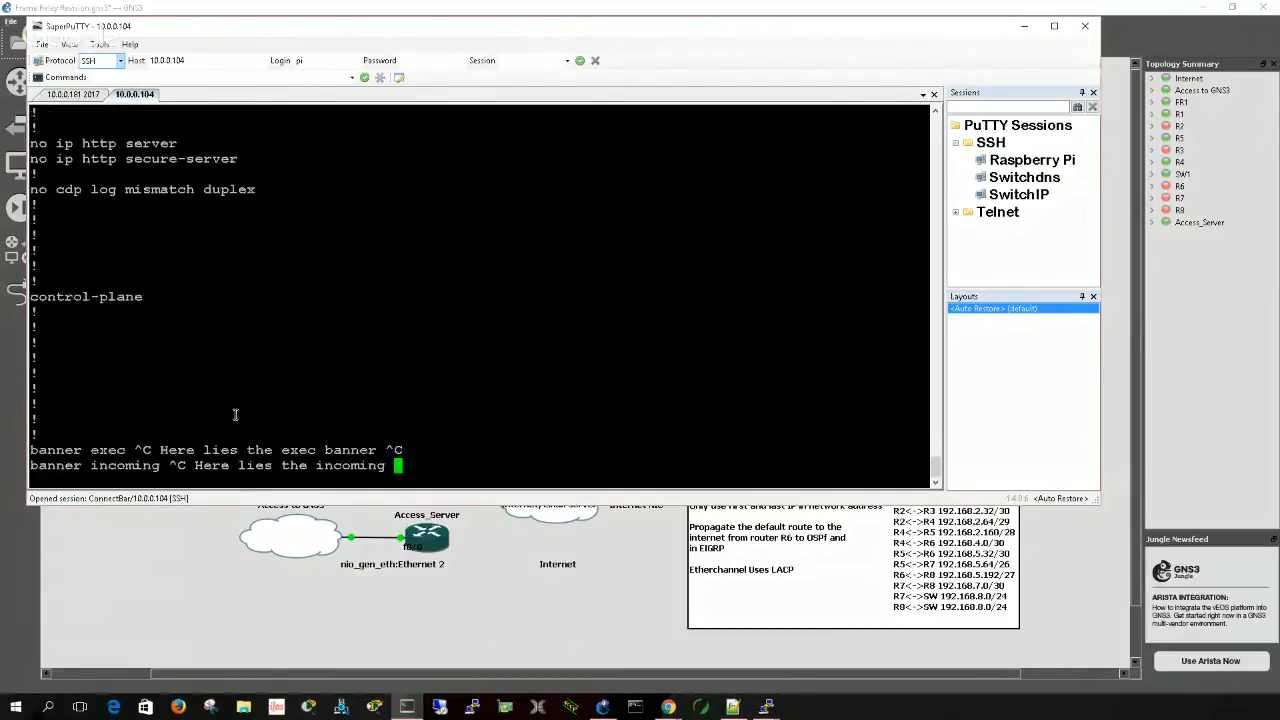
{"action": "key", "text": "space"}
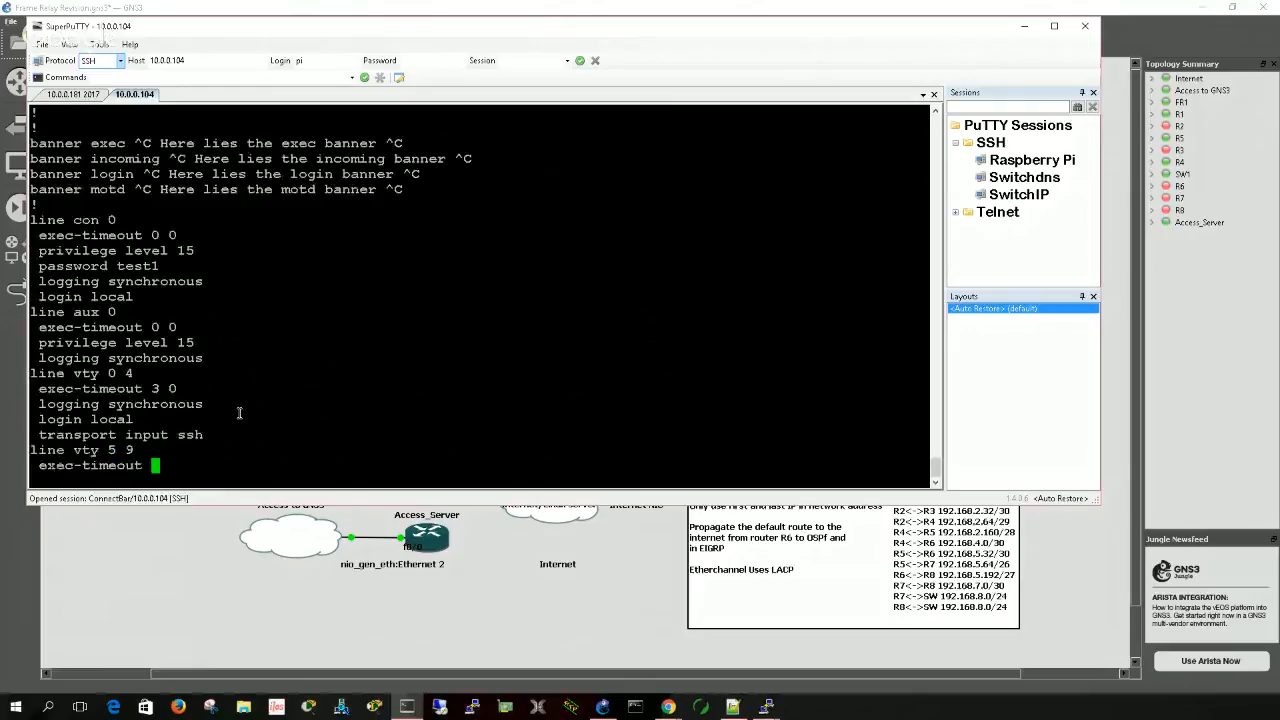
{"action": "scroll", "coordinate": [236, 408], "scroll_direction": "up", "scroll_amount": 9}
{"action": "scroll", "coordinate": [236, 406], "scroll_direction": "up", "scroll_amount": 20}
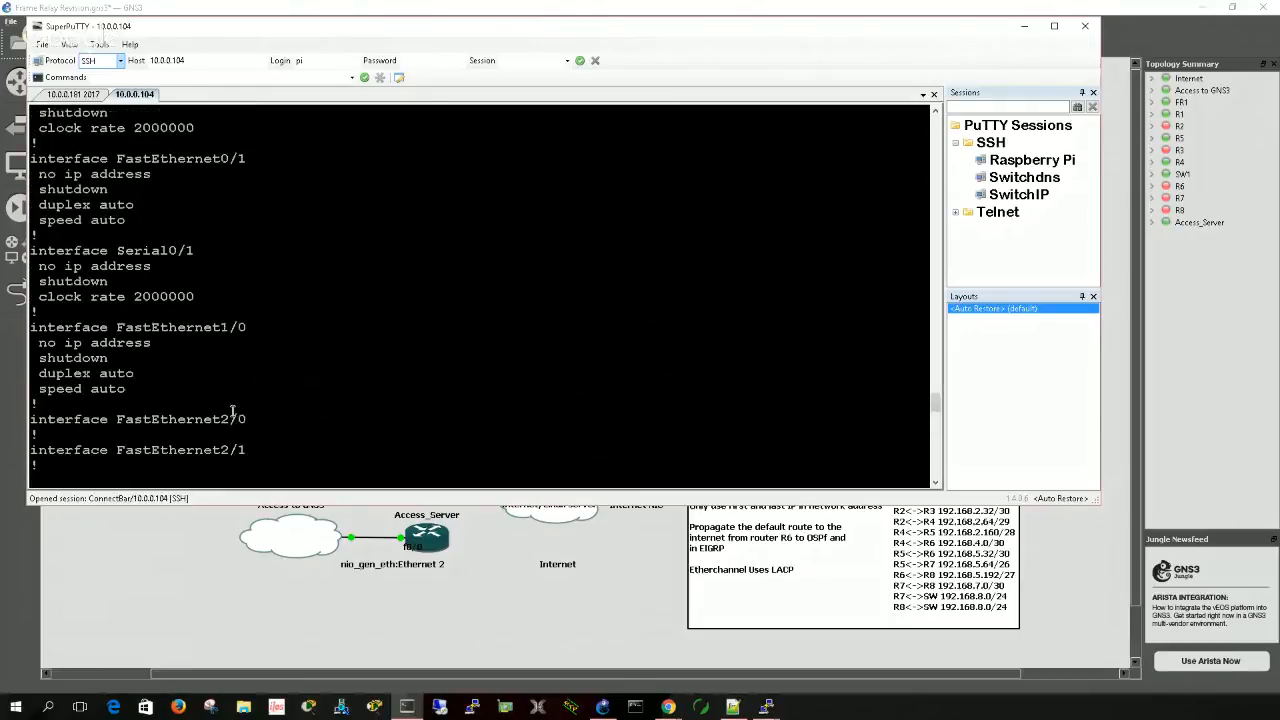
{"action": "scroll", "coordinate": [232, 412], "scroll_direction": "up", "scroll_amount": 8}
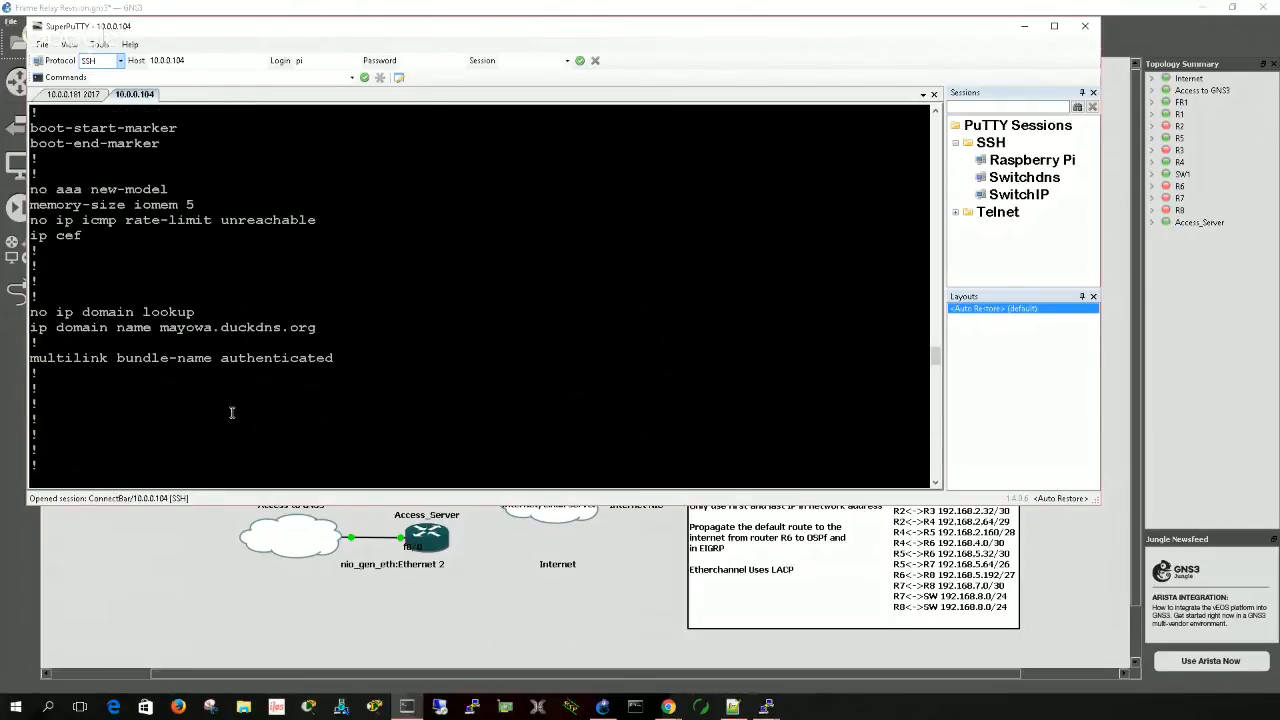
{"action": "scroll", "coordinate": [233, 412], "scroll_direction": "up", "scroll_amount": 7}
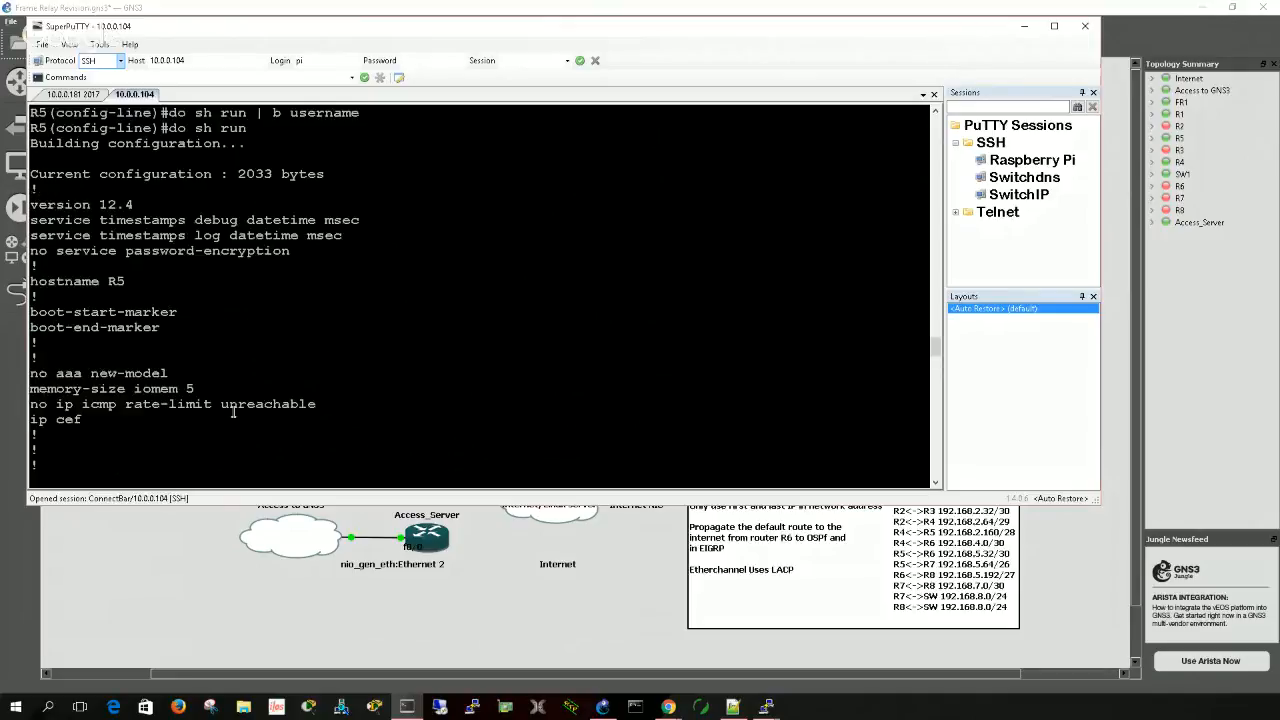
{"action": "scroll", "coordinate": [236, 418], "scroll_direction": "down", "scroll_amount": 15}
{"action": "scroll", "coordinate": [238, 425], "scroll_direction": "down", "scroll_amount": 20}
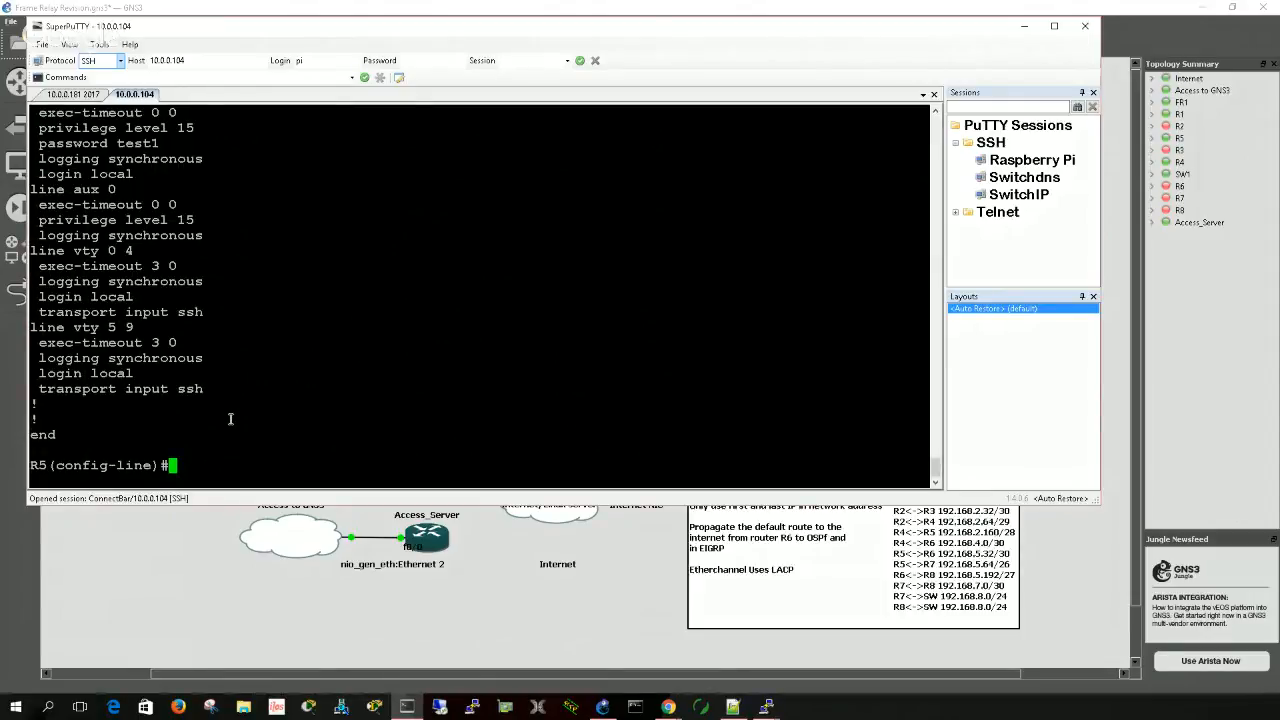
{"action": "key", "text": "Return"}
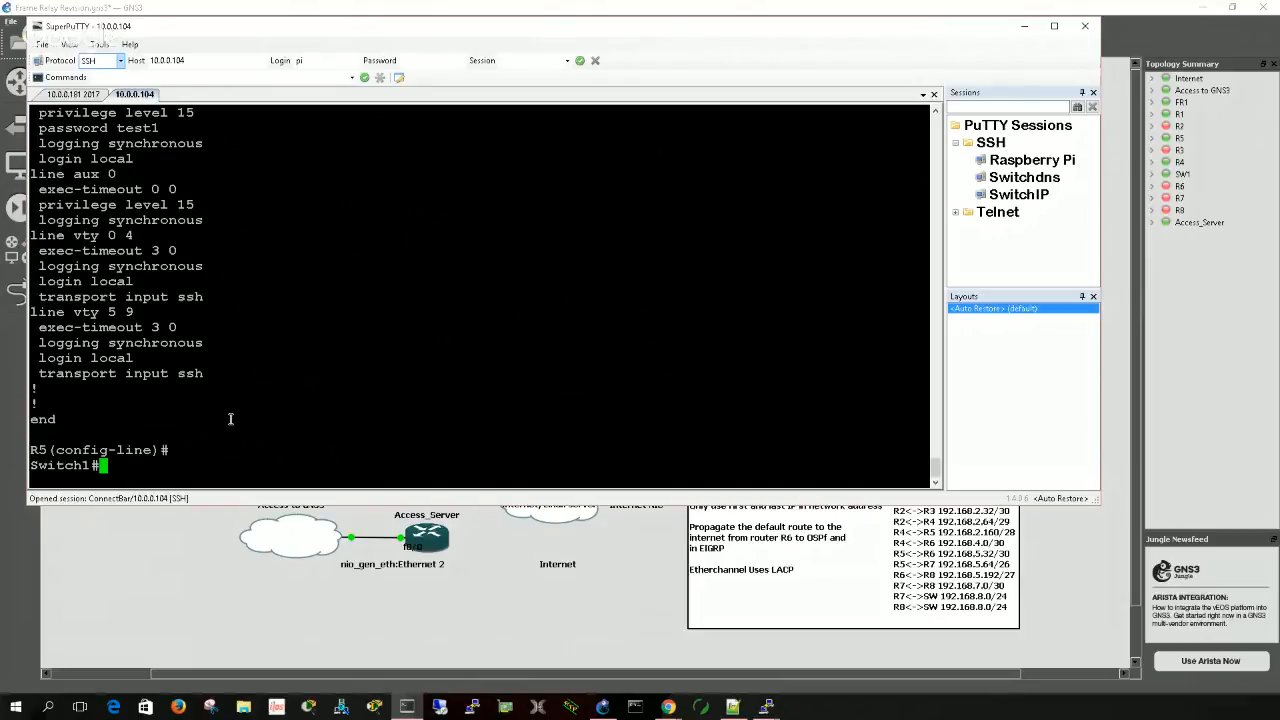
- Connect from Switch1 to the console session at 10.0.0.181 on port 2017
{"action": "type", "text": "10.0.0.181"}
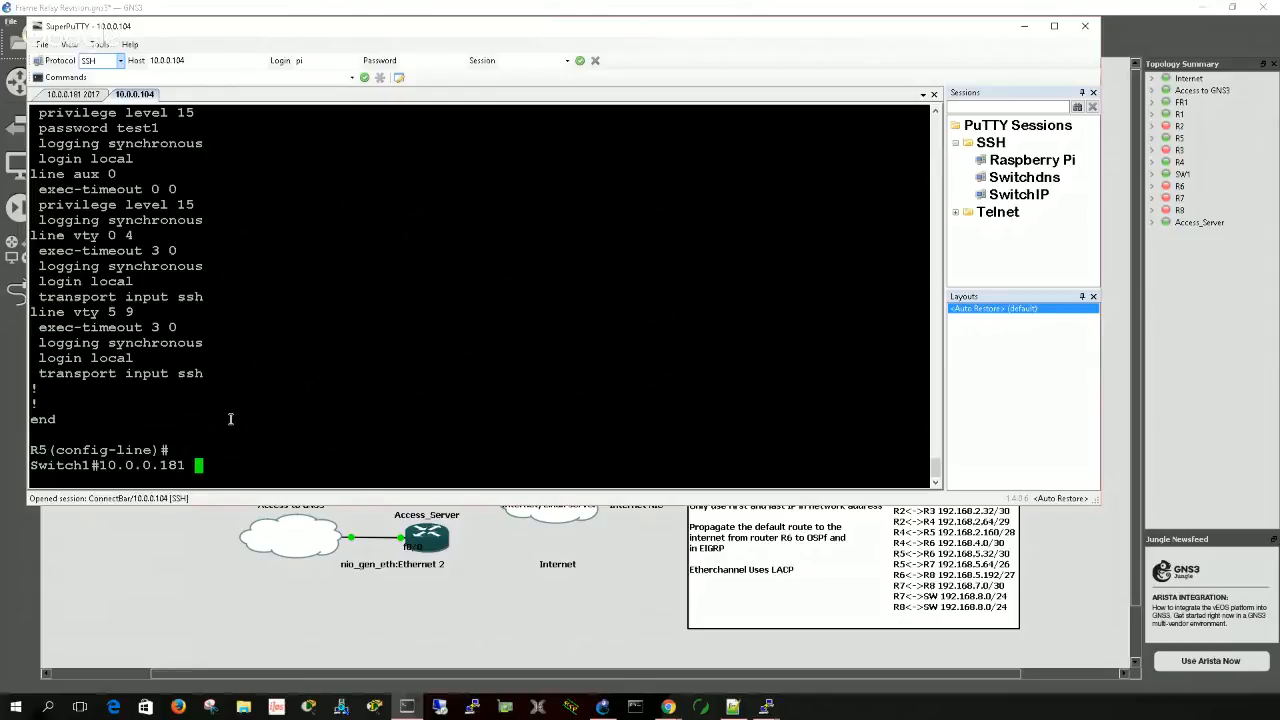
{"action": "type", "text": " 2017"}
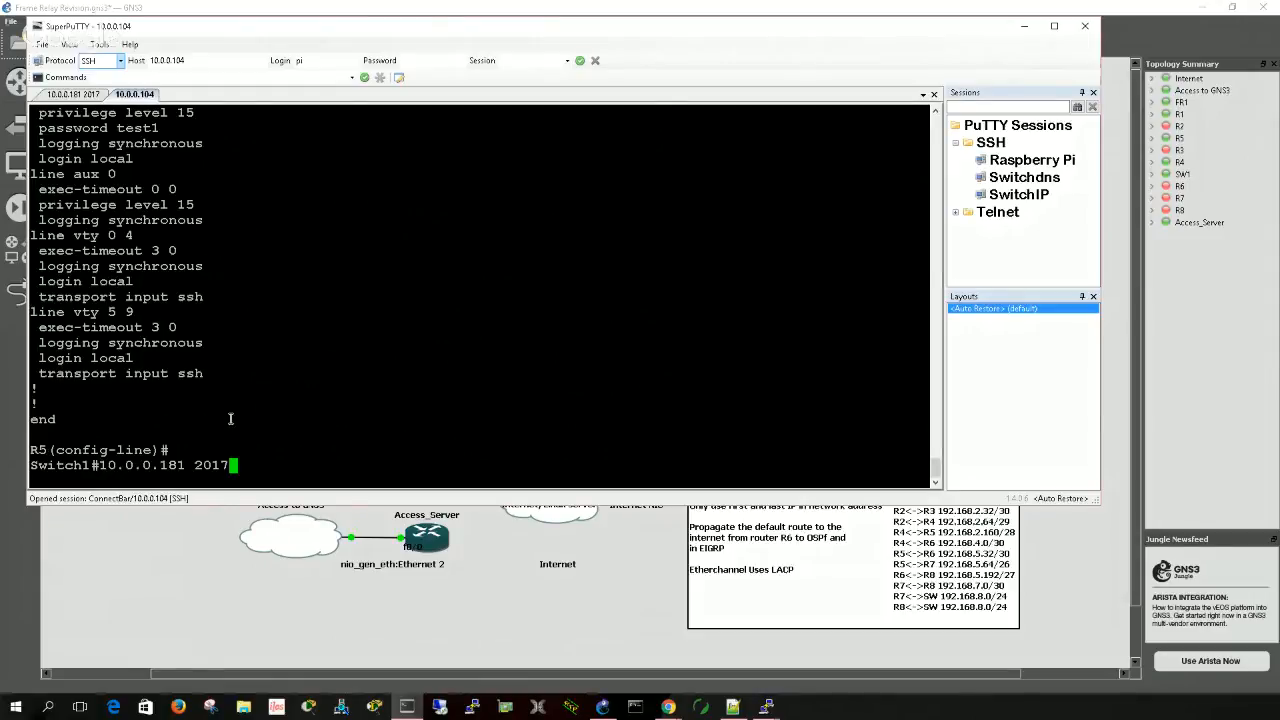
{"action": "key", "text": "Return"}
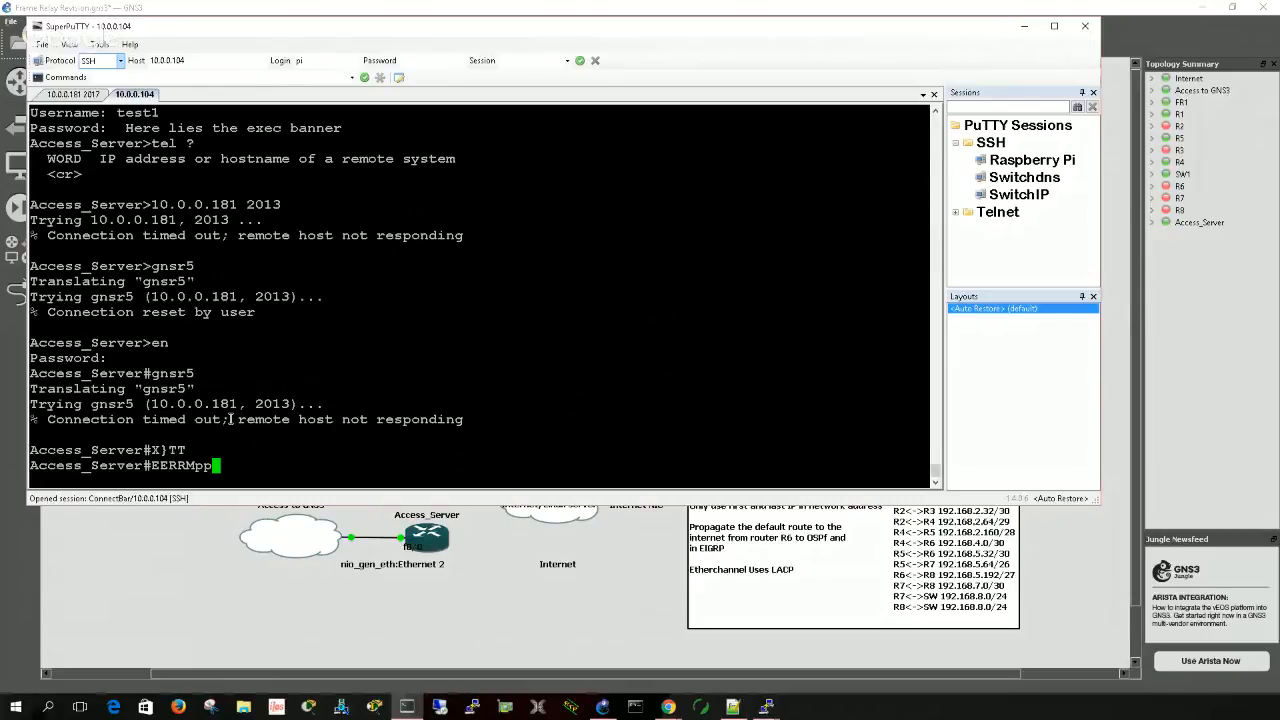
- Clear the stray characters from the Access_Server prompt and exit the privileged console session
{"action": "left_click_drag", "start_coordinate": [127, 420], "coordinate": [241, 421]}
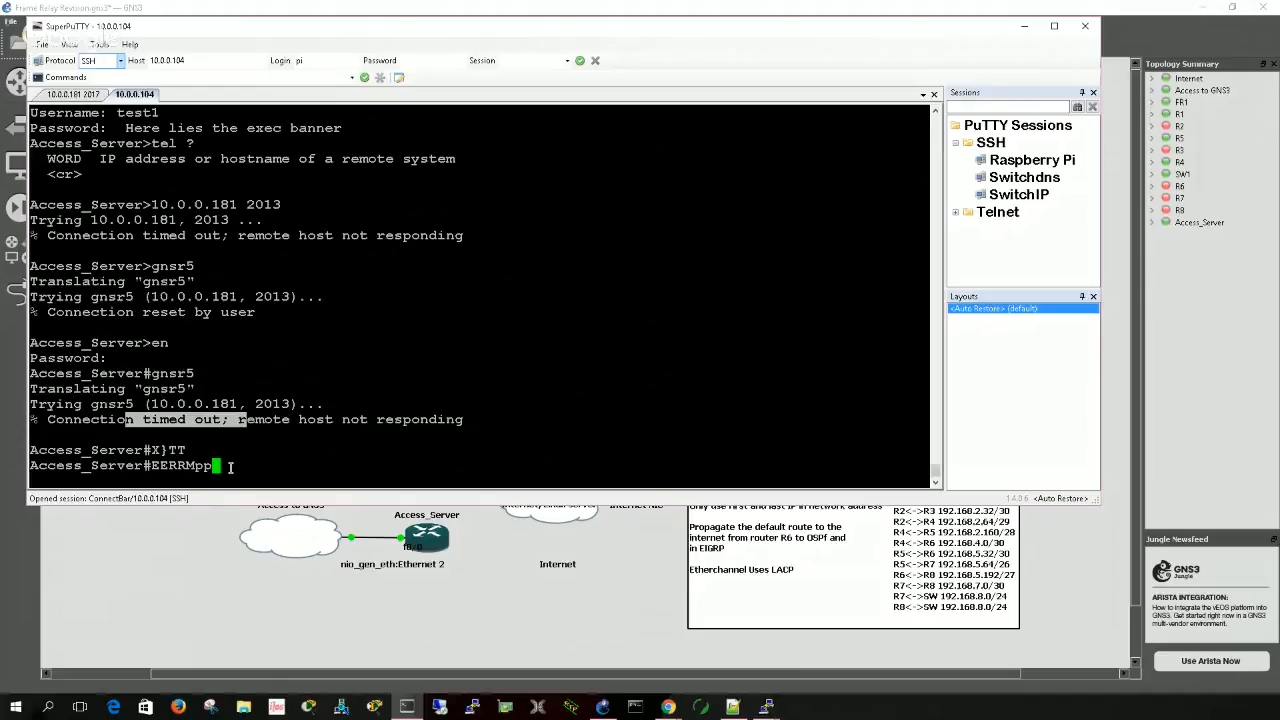
{"action": "left_click", "coordinate": [241, 421]}
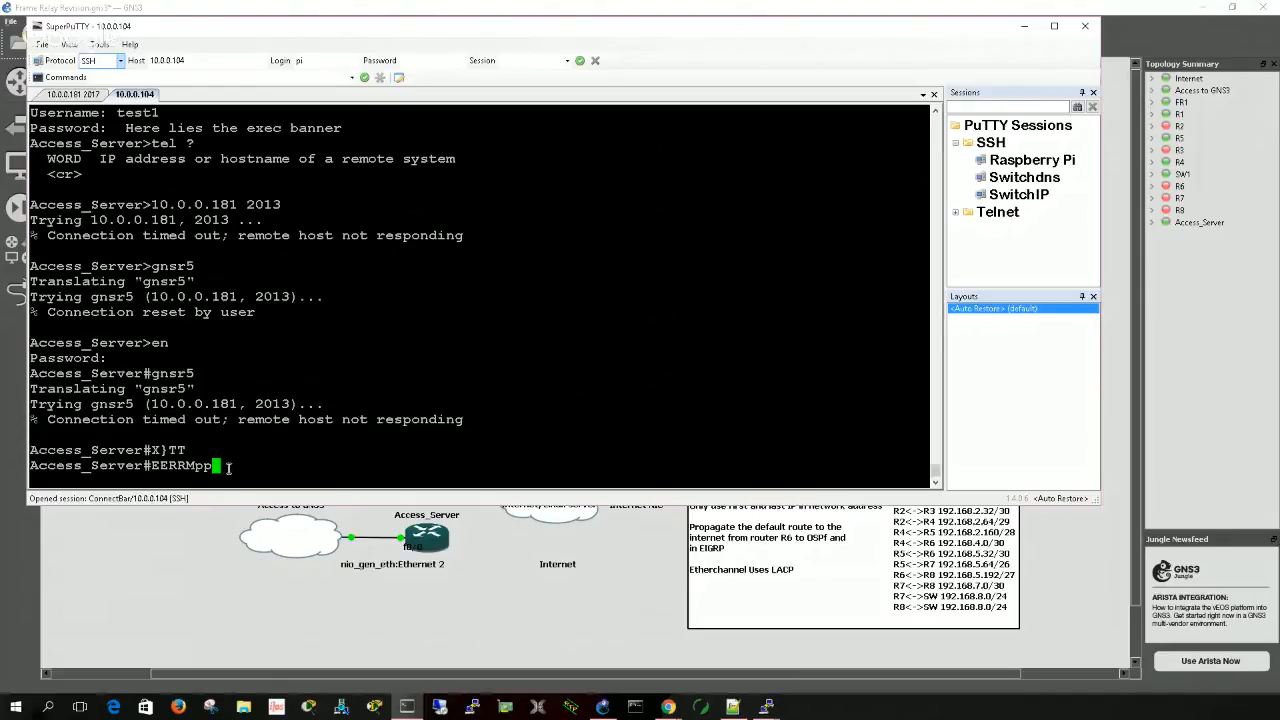
{"action": "key", "text": "BackSpace"}
{"action": "key", "text": "BackSpace"}
{"action": "key", "text": "BackSpace"}
{"action": "key", "text": "BackSpace"}
{"action": "key", "text": "BackSpace"}
{"action": "key", "text": "BackSpace"}
{"action": "key", "text": "BackSpace"}
{"action": "type", "text": "exit"}
{"action": "key", "text": "Return"}
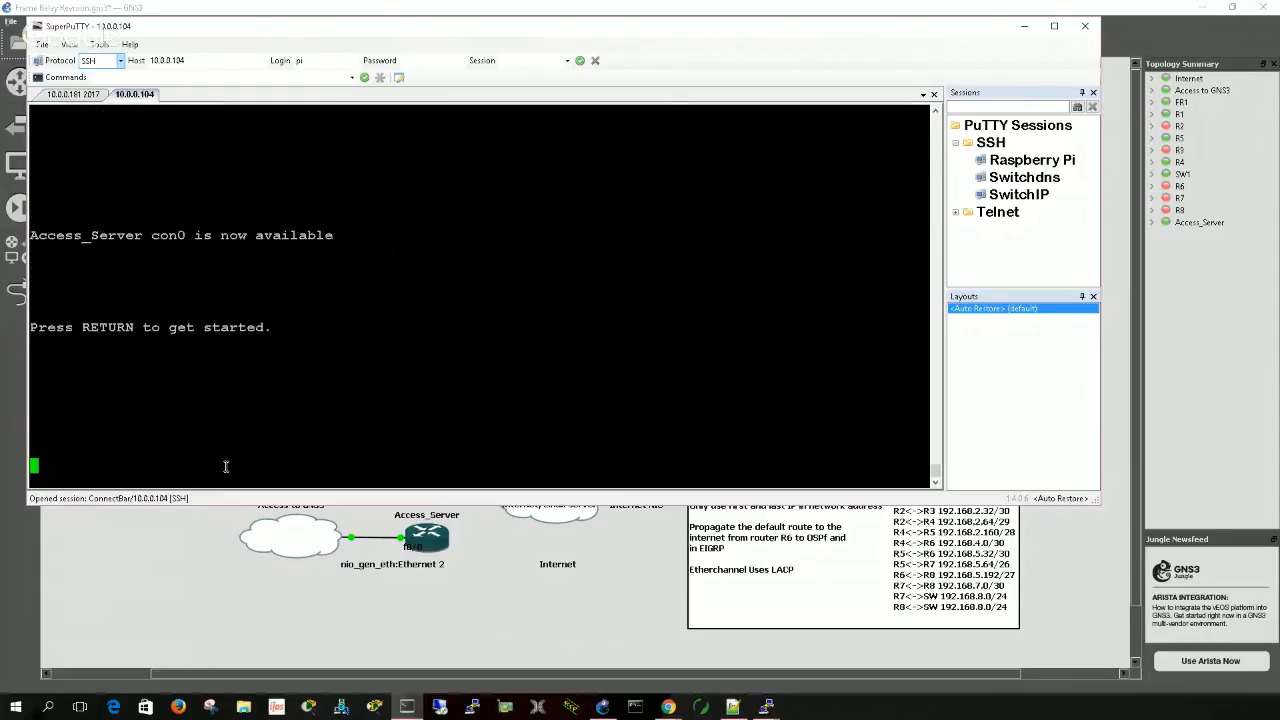
- Start a new Access_Server console session and log in with username test1 and the account password
{"action": "key", "text": "Return"}
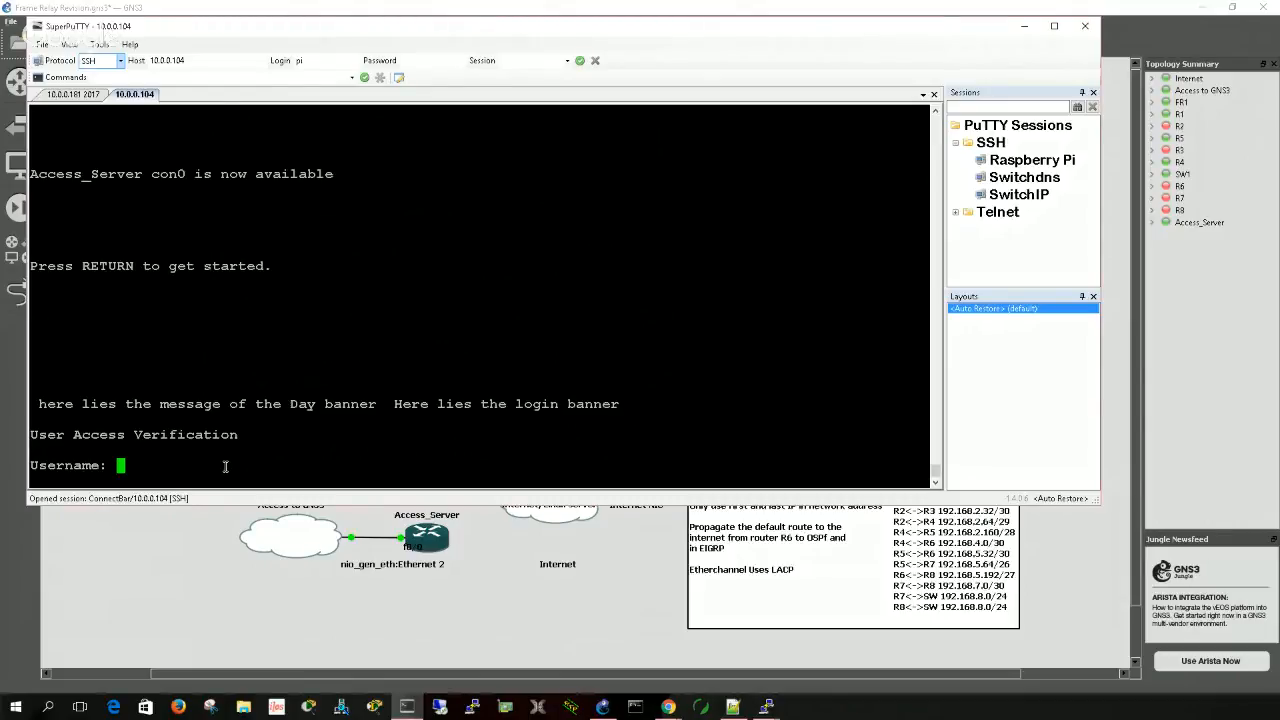
{"action": "type", "text": "test1"}
{"action": "key", "text": "Return"}
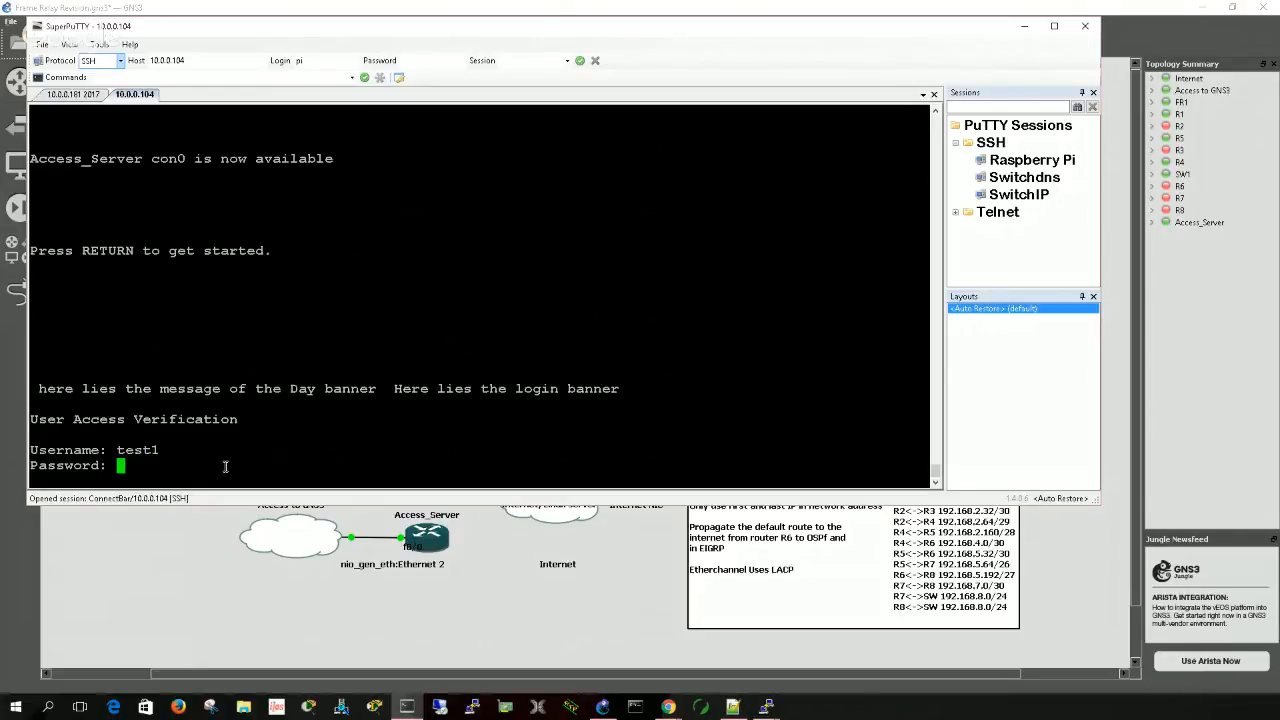
{"action": "key", "text": "Return"}
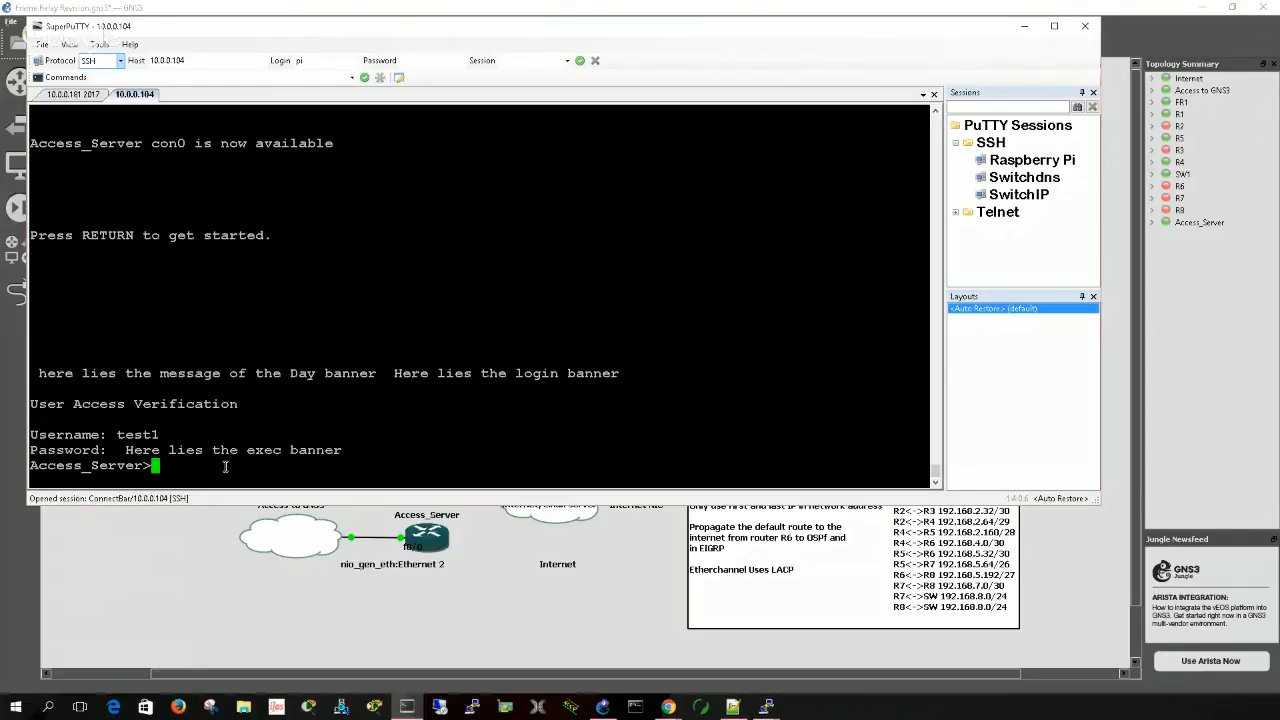
- Enter privileged EXEC mode on Access_Server with the enable password, re-entering it as needed
{"action": "type", "text": "en"}
{"action": "key", "text": "Return"}
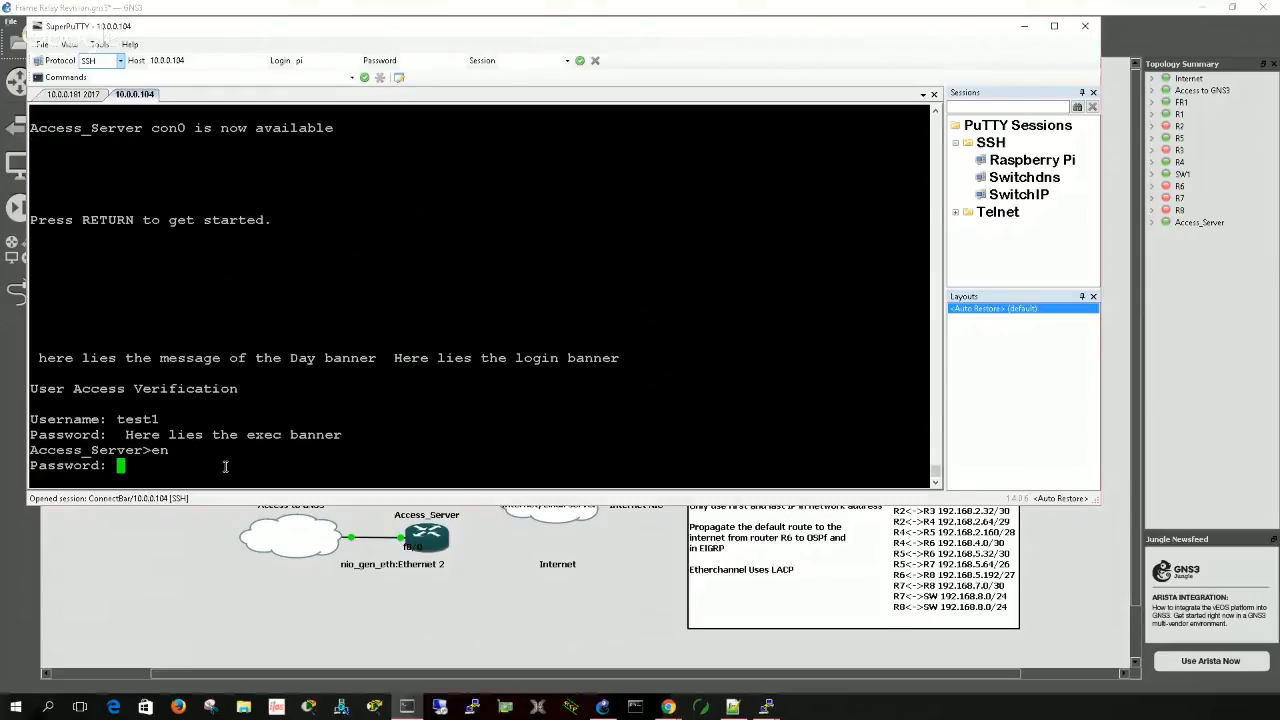
{"action": "key", "text": "Return"}
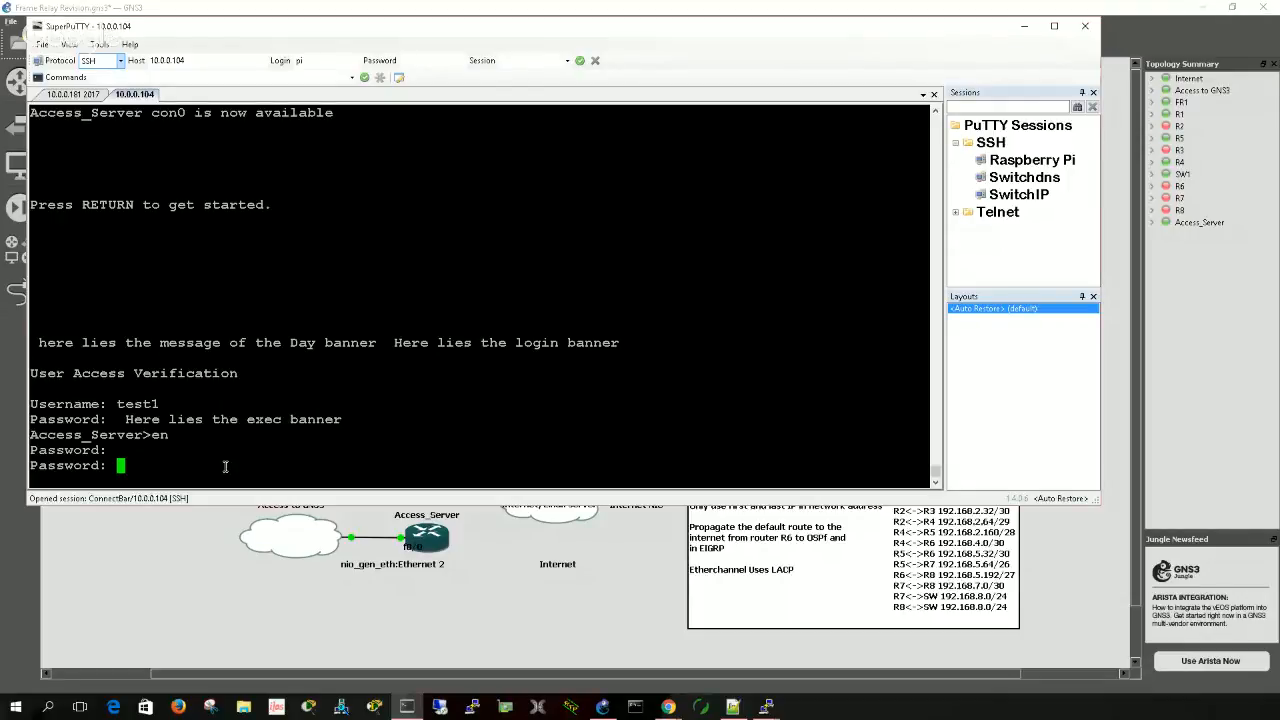
{"action": "key", "text": "Return"}
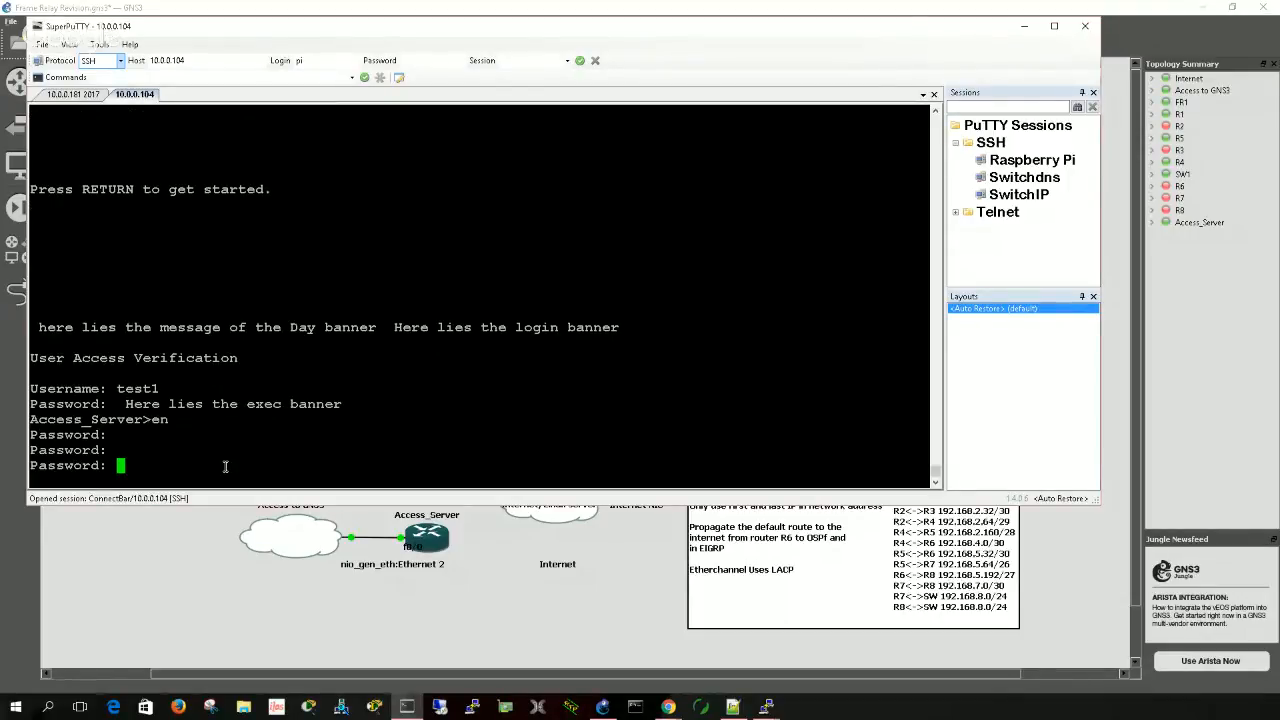
{"action": "key", "text": "Return"}
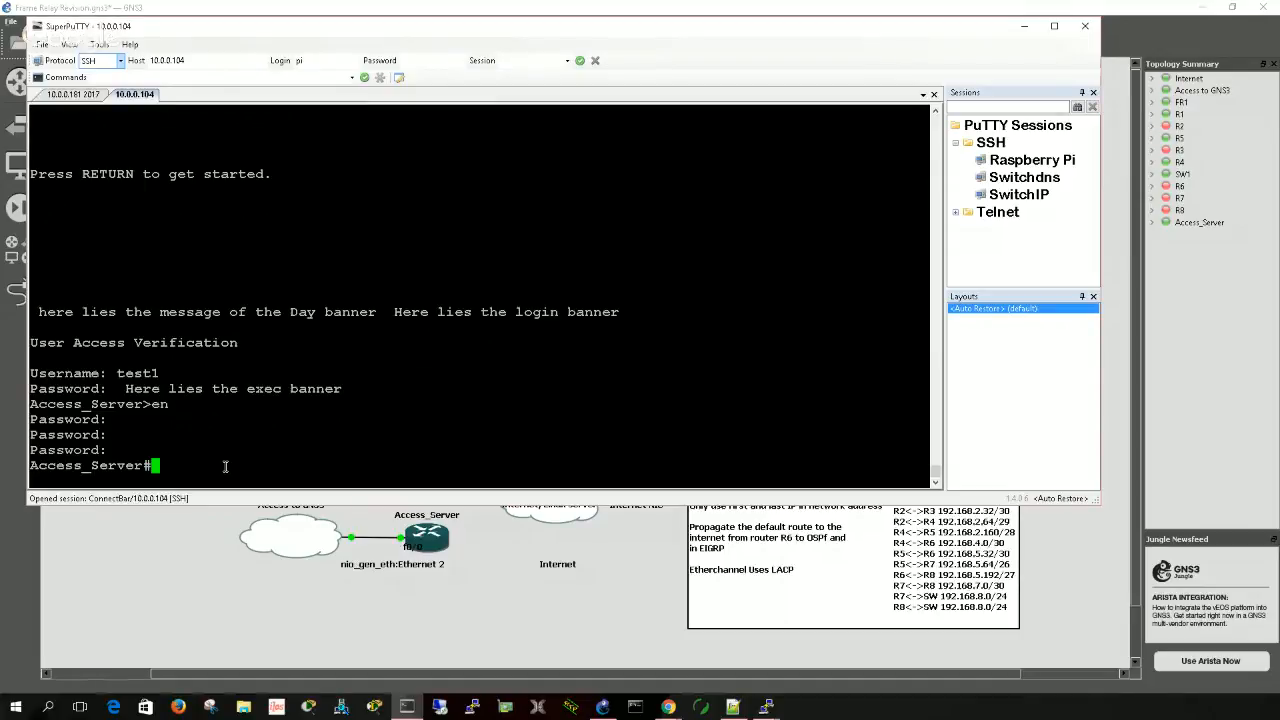
- Begin a telnet command from Access_Server's privileged prompt
{"action": "type", "text": "tel"}
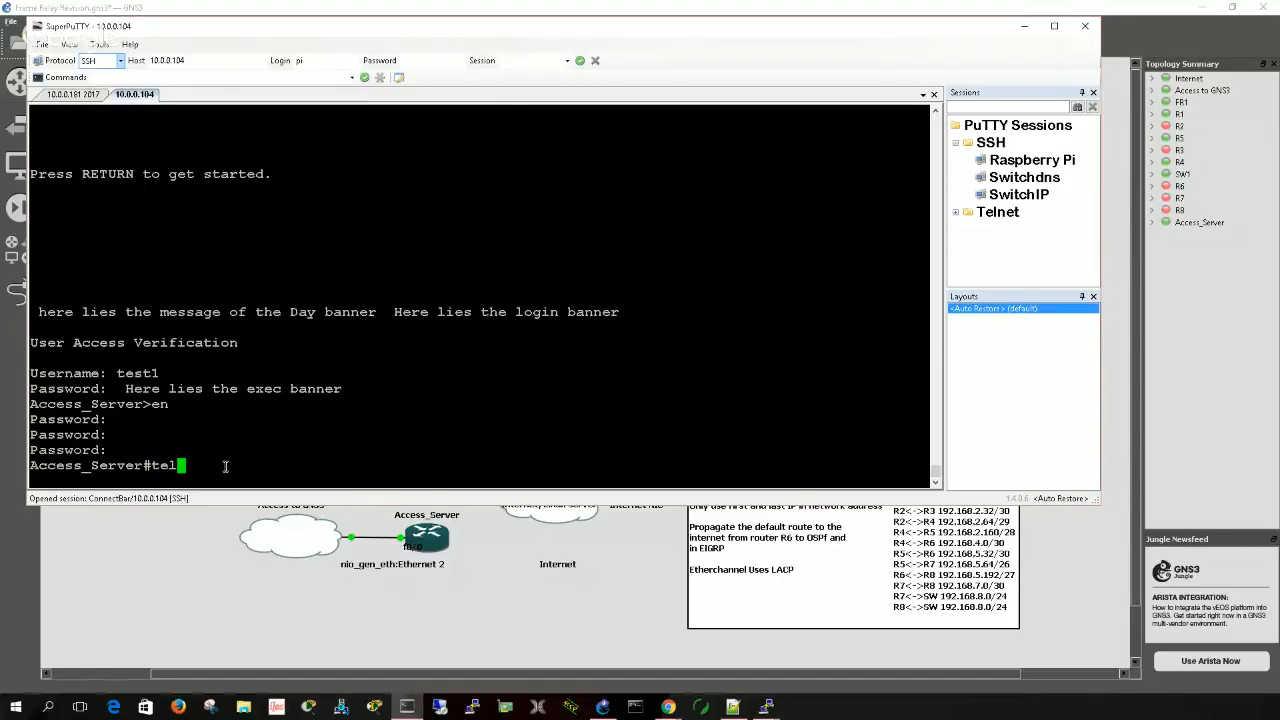
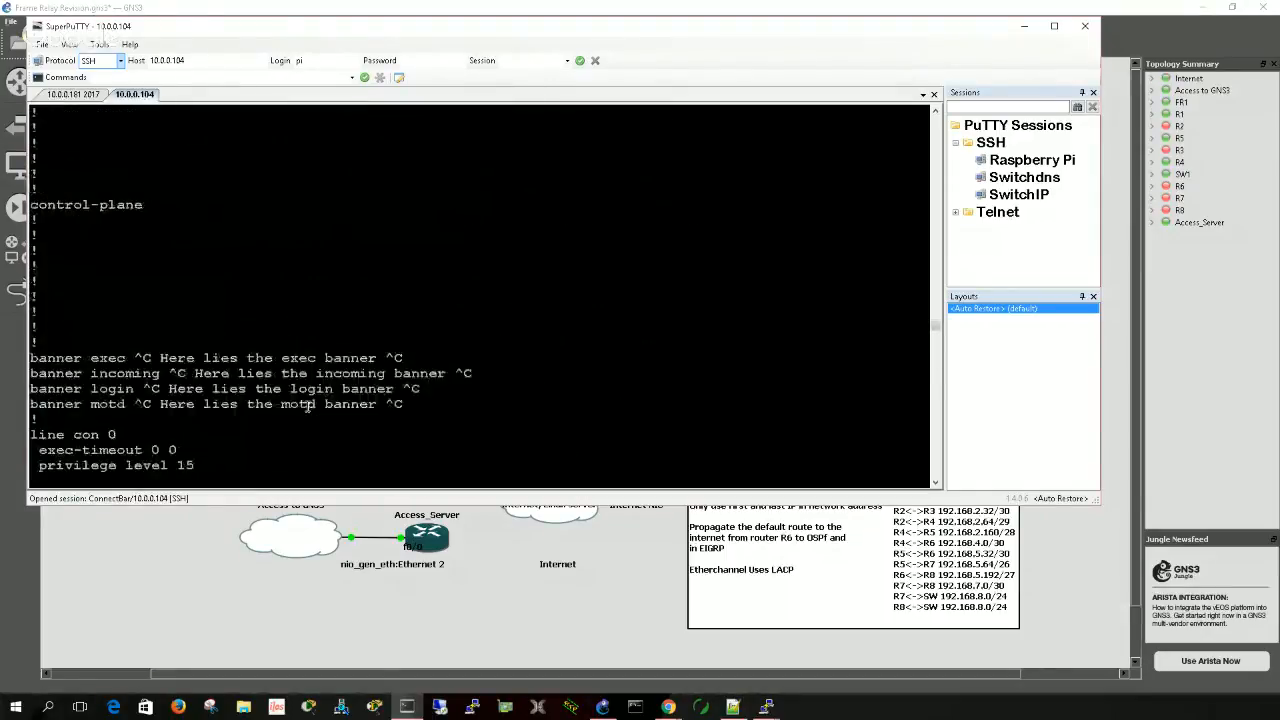
- Review the 10.0.0.104 session history, examining R5's banner commands, the garbled incoming banner line and the host entries for the GNS3 routers
{"action": "scroll", "coordinate": [307, 405], "scroll_direction": "up", "scroll_amount": 20}
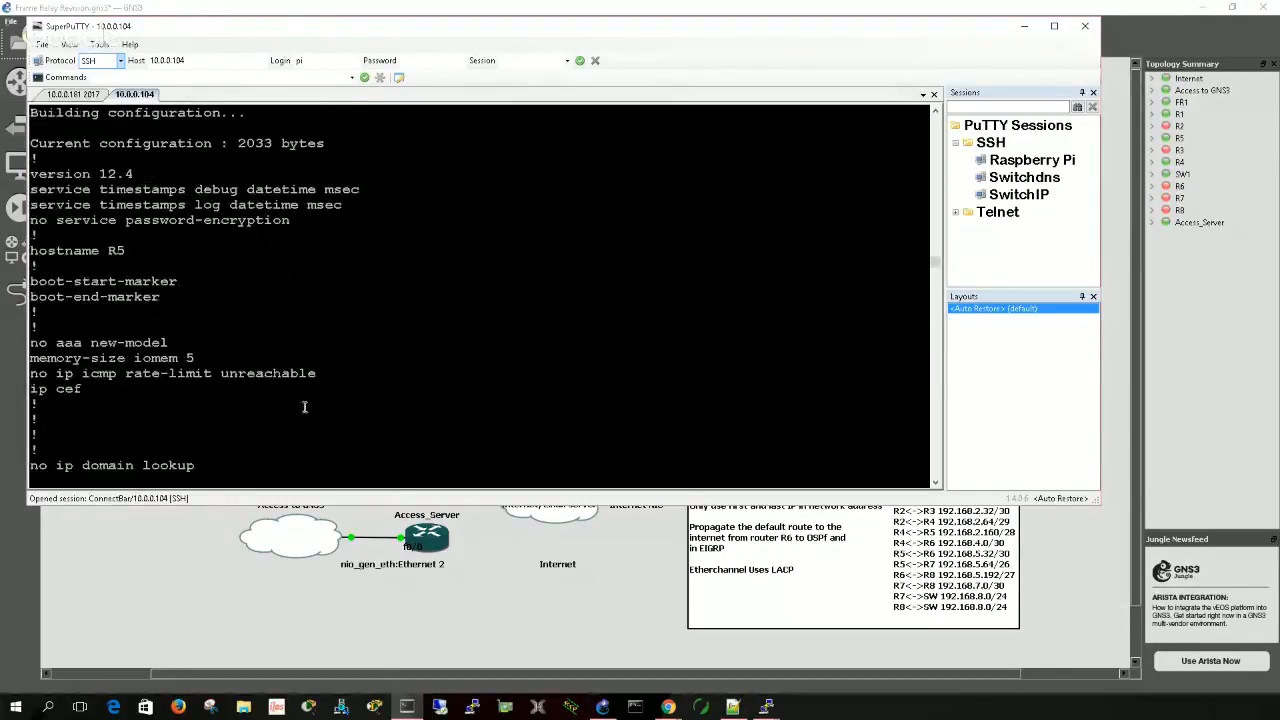
{"action": "scroll", "coordinate": [305, 407], "scroll_direction": "up", "scroll_amount": 8}
{"action": "scroll", "coordinate": [305, 408], "scroll_direction": "up", "scroll_amount": 20}
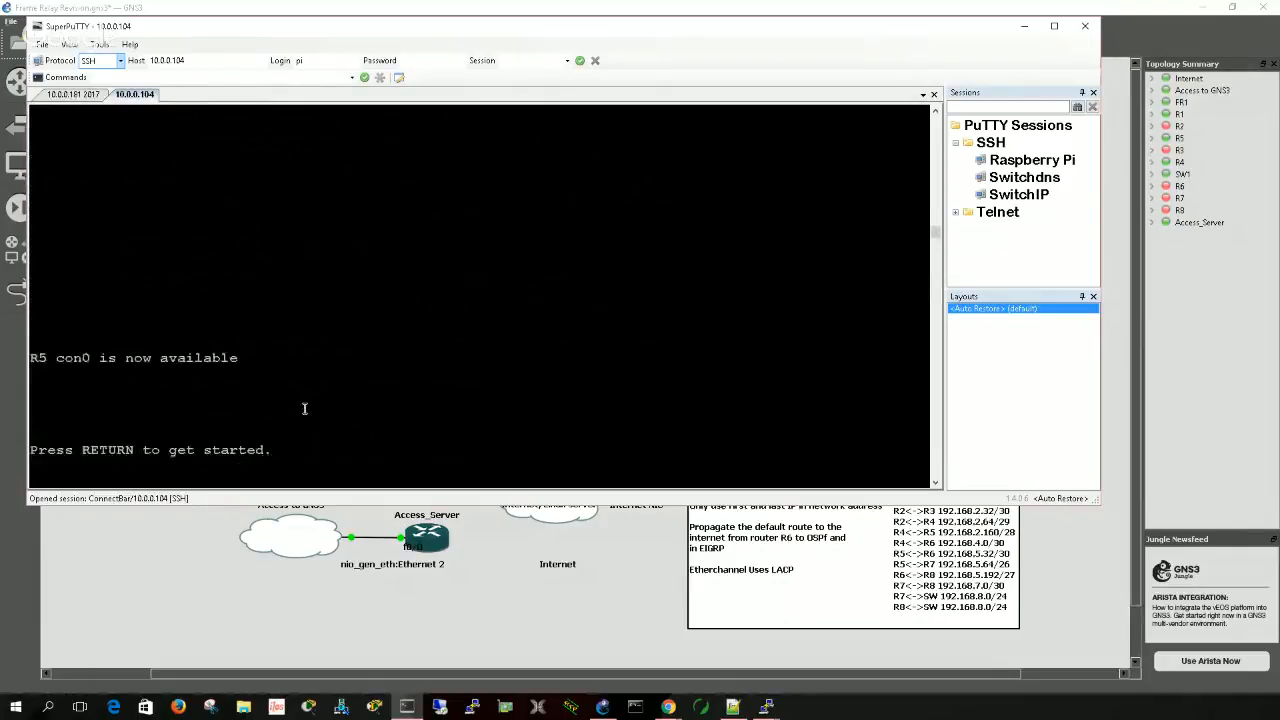
{"action": "scroll", "coordinate": [305, 408], "scroll_direction": "up", "scroll_amount": 20}
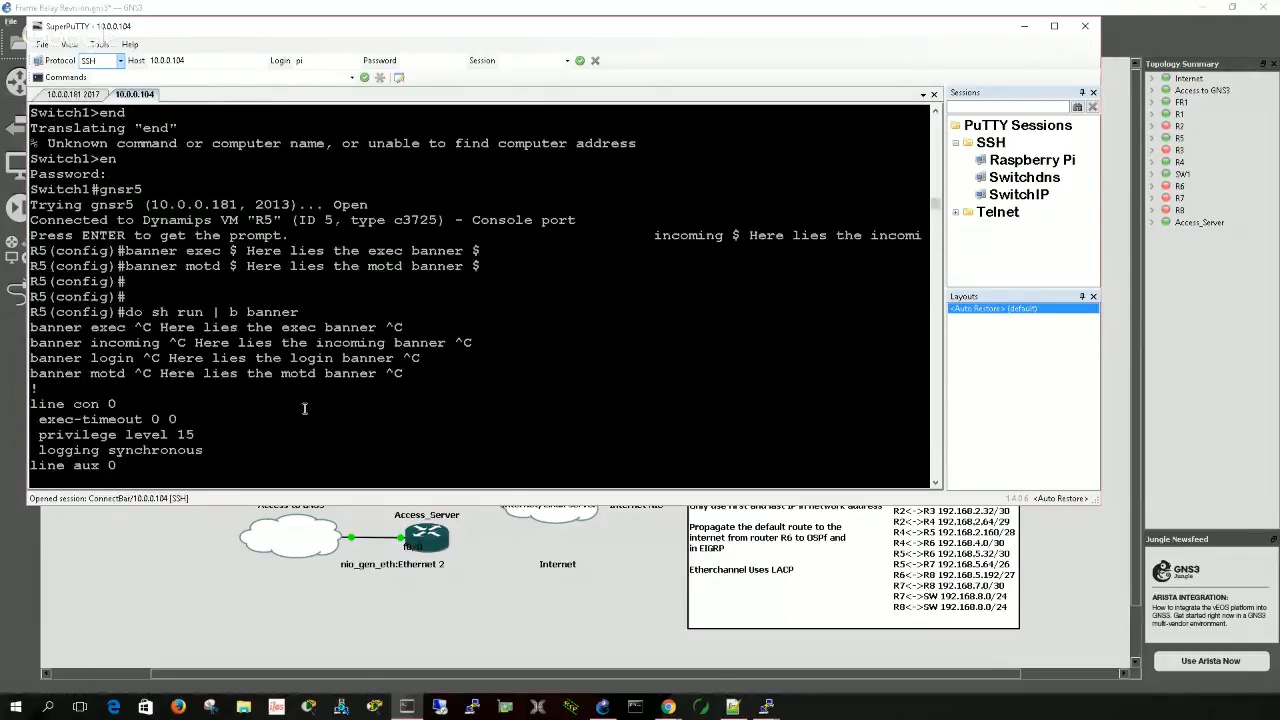
{"action": "scroll", "coordinate": [303, 412], "scroll_direction": "down", "scroll_amount": 4}
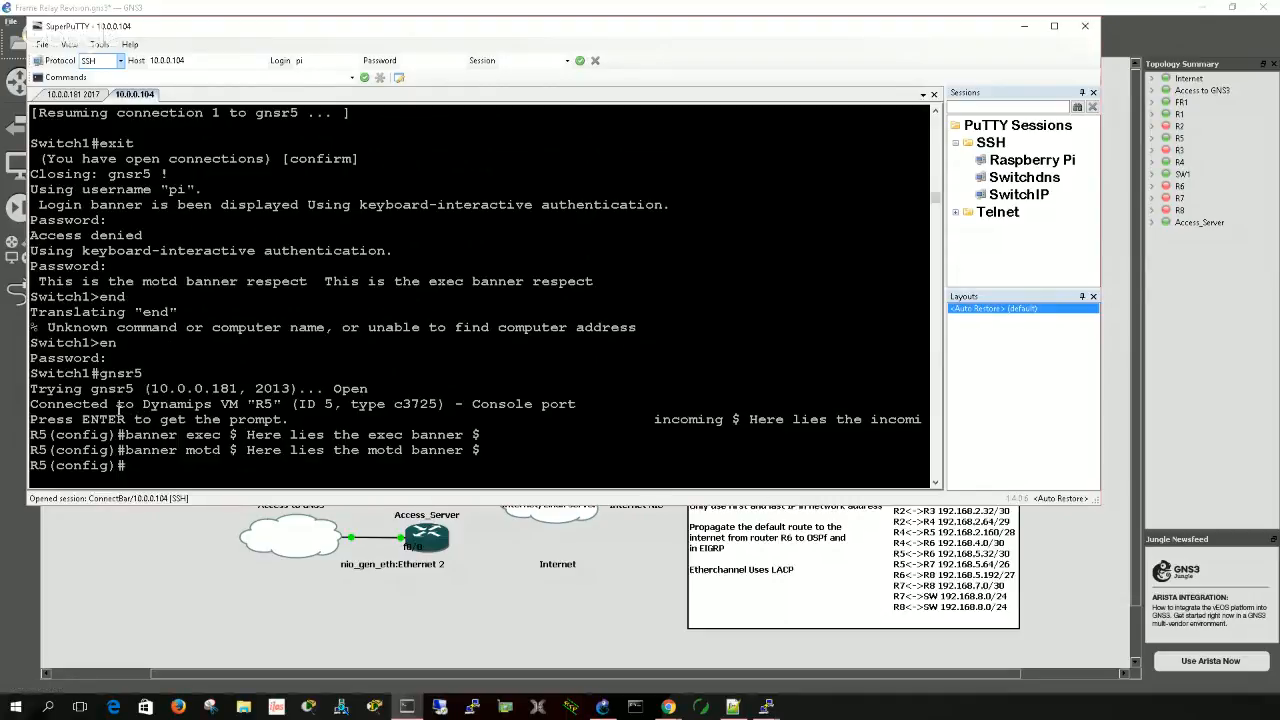
{"action": "left_click_drag", "start_coordinate": [125, 409], "coordinate": [903, 424]}
{"action": "left_click", "coordinate": [186, 423]}
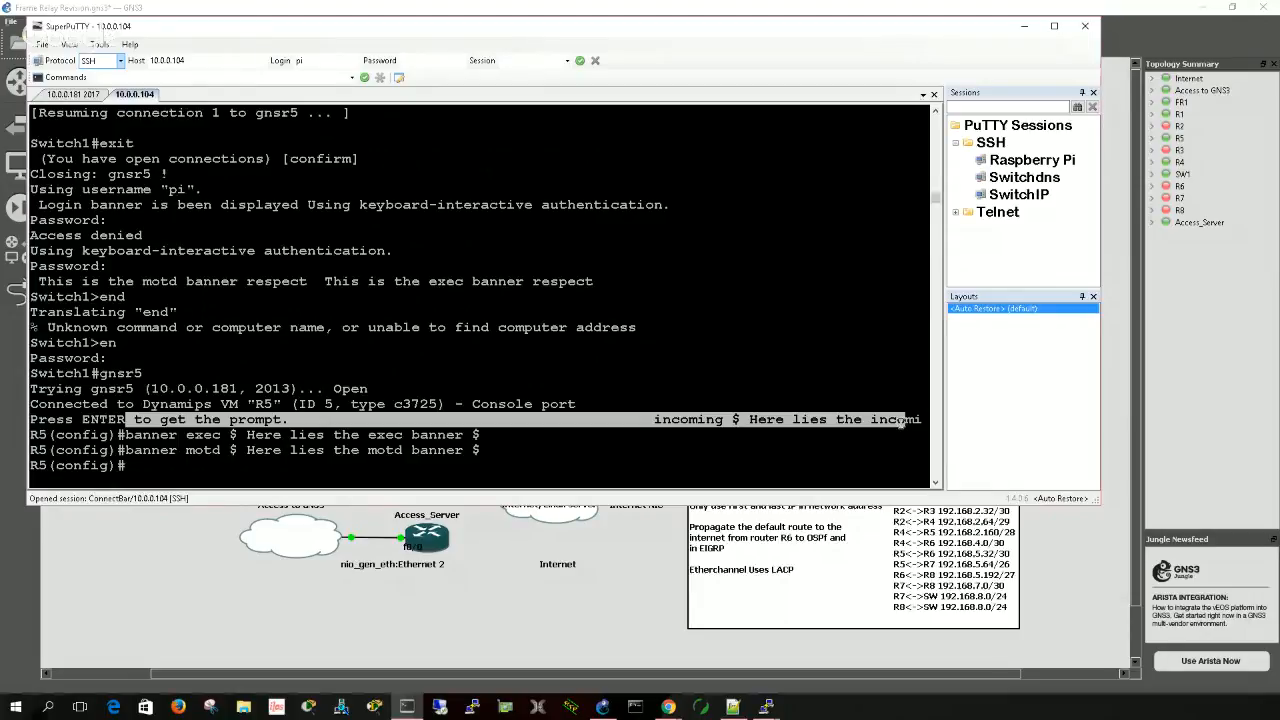
{"action": "left_click", "coordinate": [649, 366]}
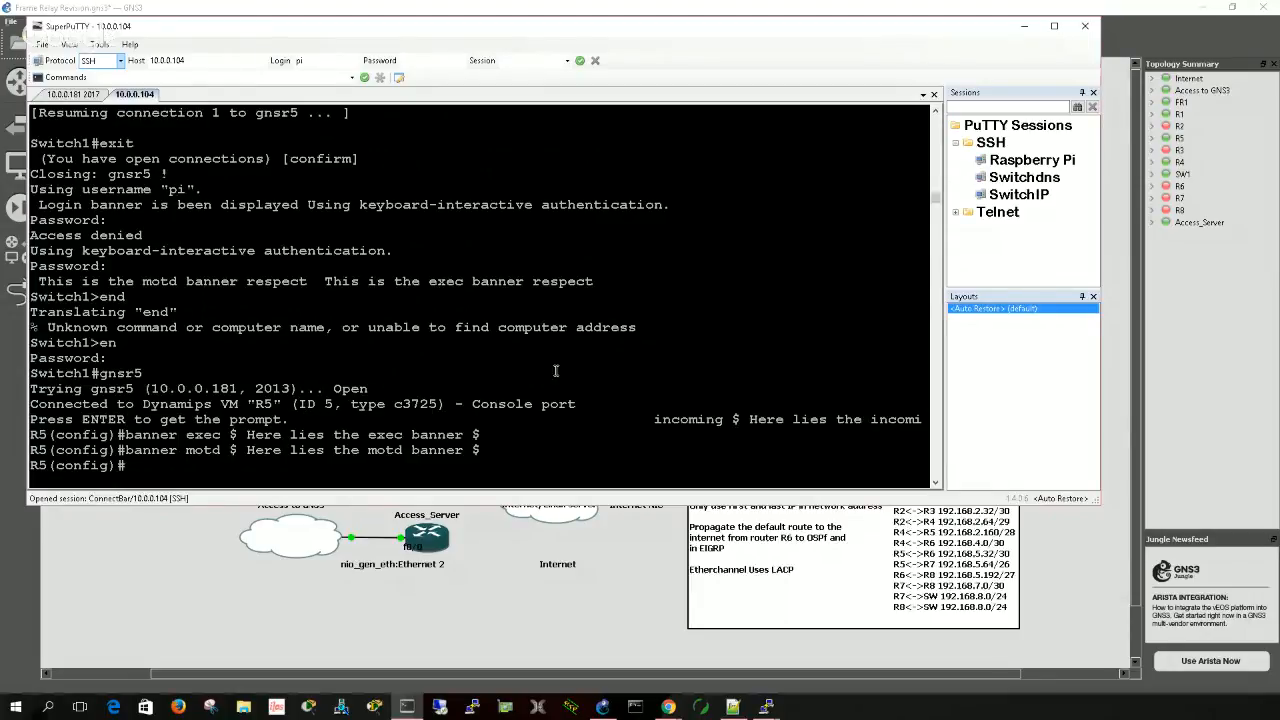
{"action": "scroll", "coordinate": [558, 369], "scroll_direction": "up", "scroll_amount": 2}
{"action": "scroll", "coordinate": [560, 367], "scroll_direction": "up", "scroll_amount": 15}
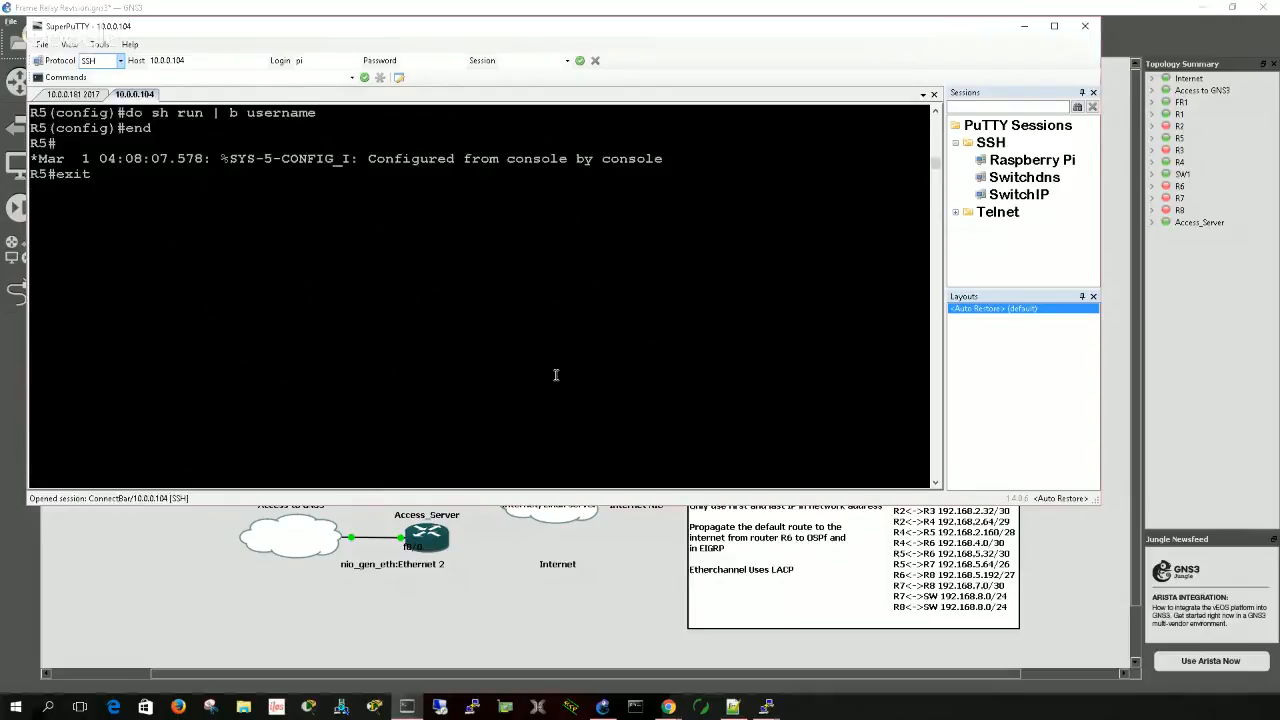
{"action": "scroll", "coordinate": [557, 377], "scroll_direction": "up", "scroll_amount": 10}
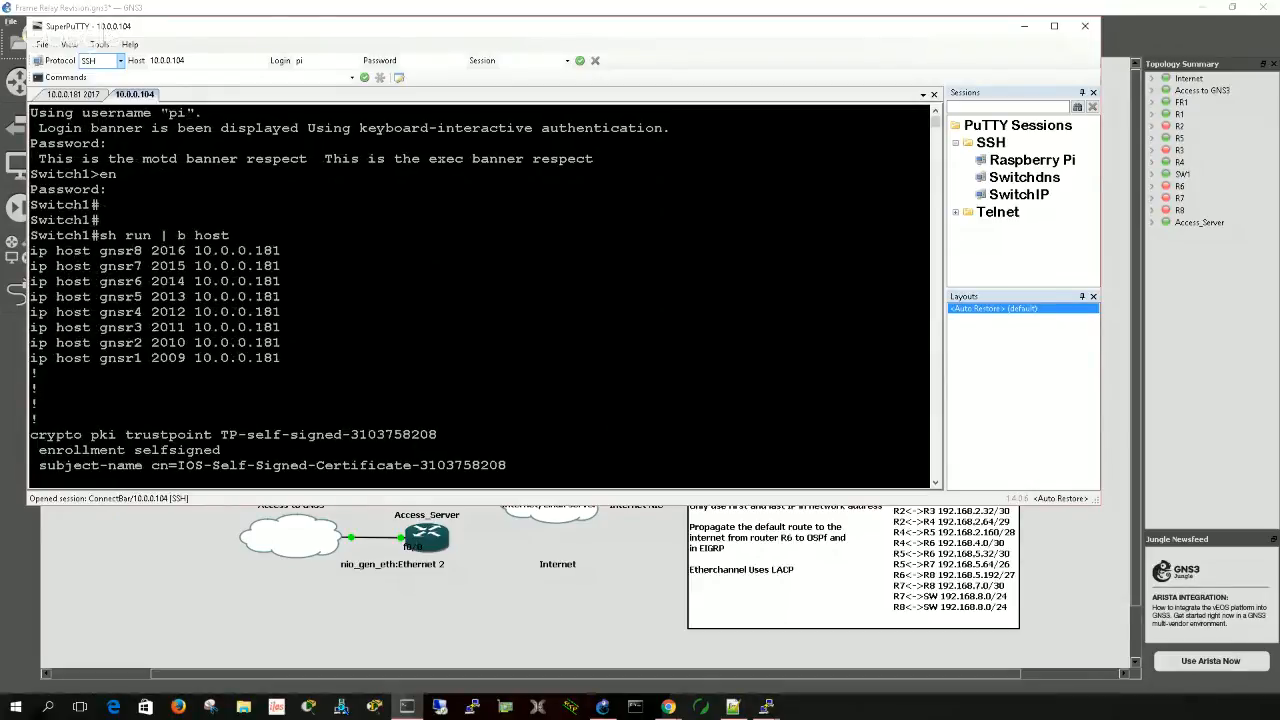
- Close the 10.0.0.104 SSH session, leaving the 10.0.0.181 2017 session open
{"action": "right_click", "coordinate": [146, 95]}
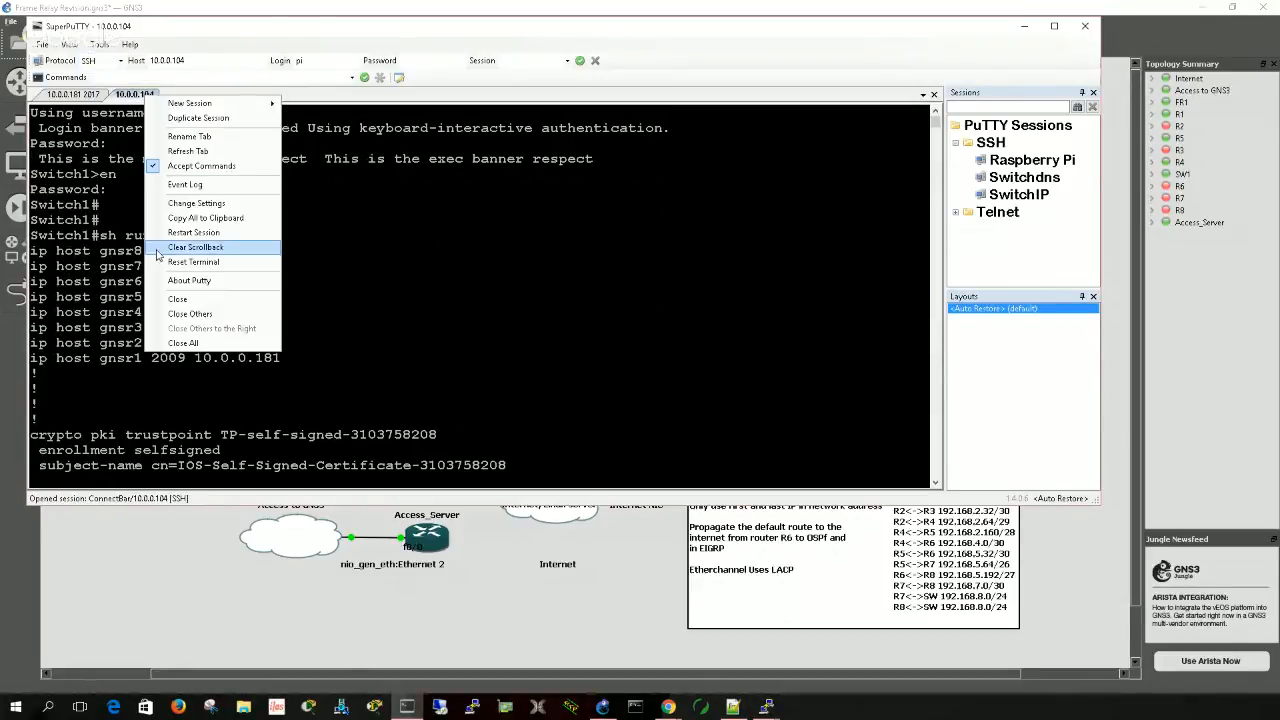
{"action": "left_click", "coordinate": [176, 301]}
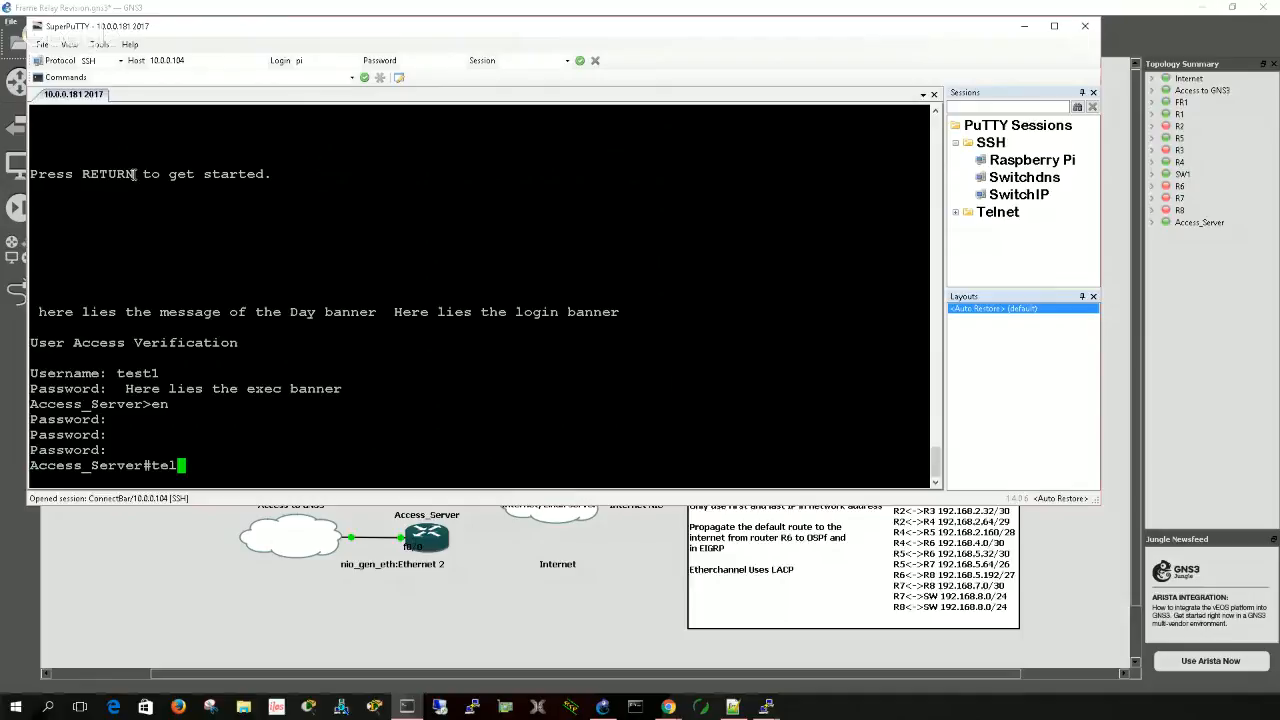